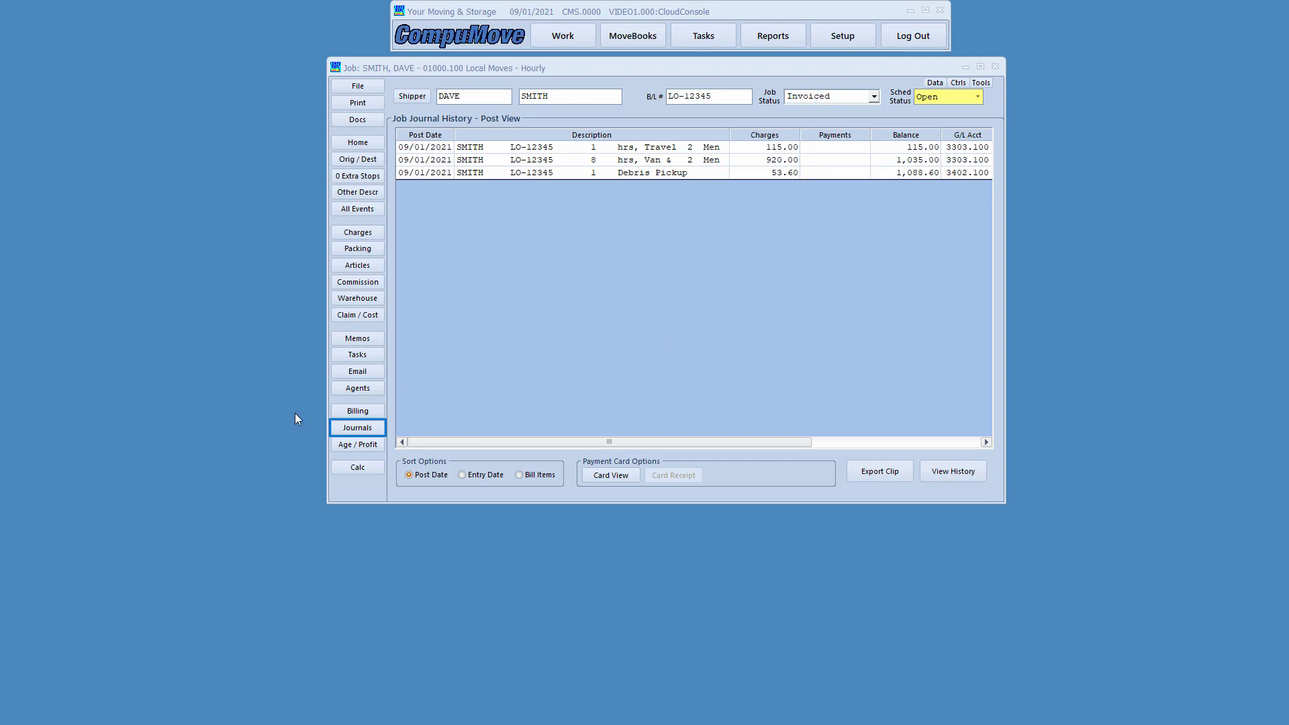
# - Open the job's invoice from Billing and Docs and move its viewer aside
pyautogui.click(343, 411)
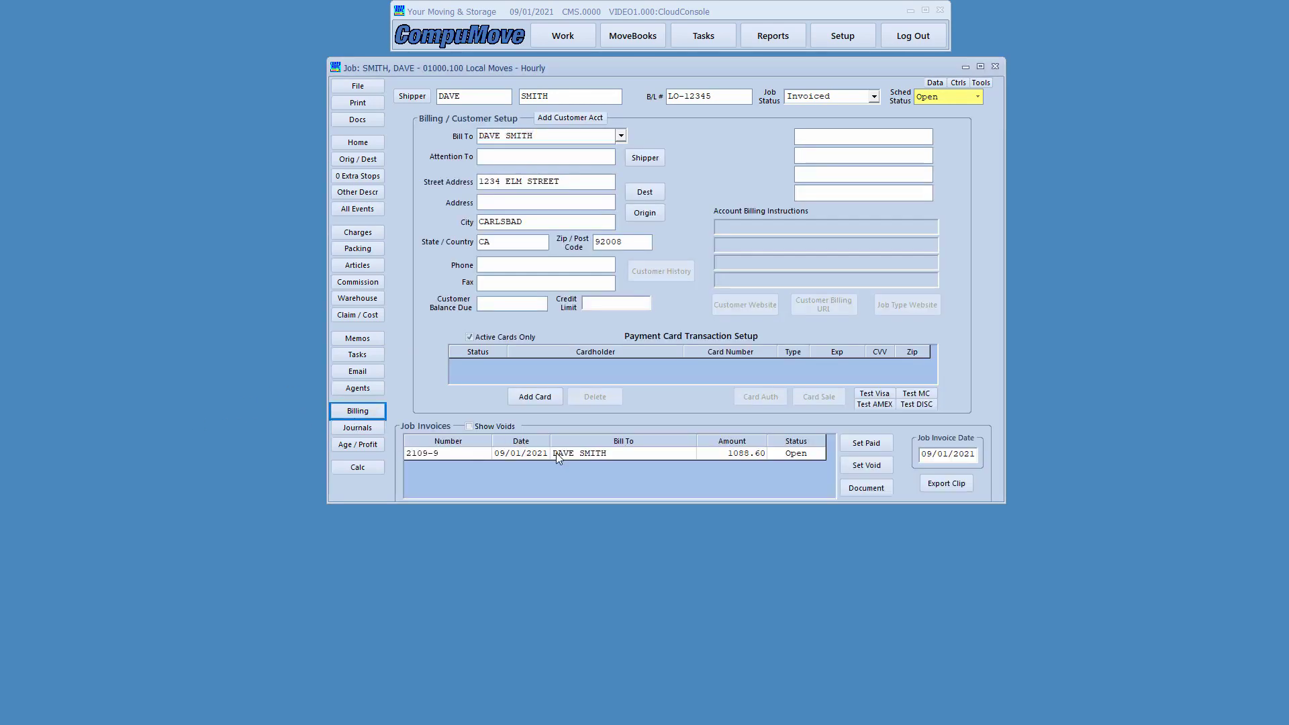
pyautogui.click(572, 454)
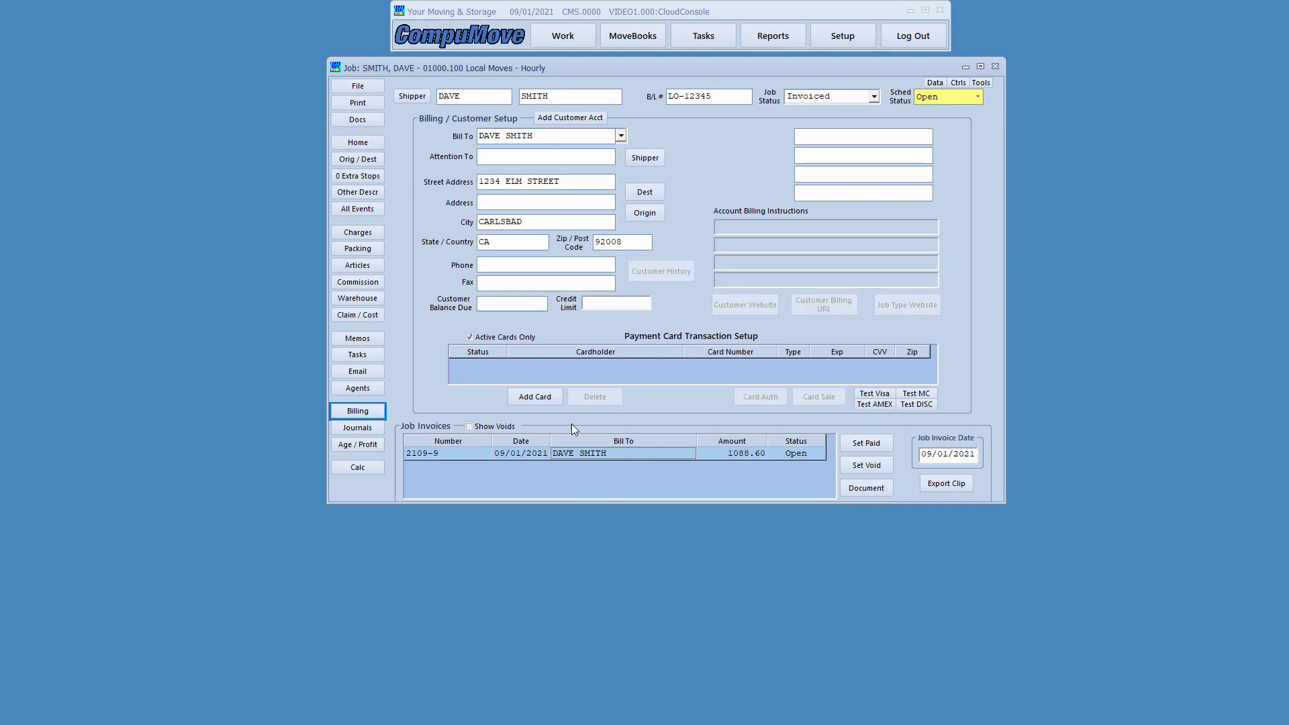
pyautogui.click(368, 123)
pyautogui.doubleClick(570, 143)
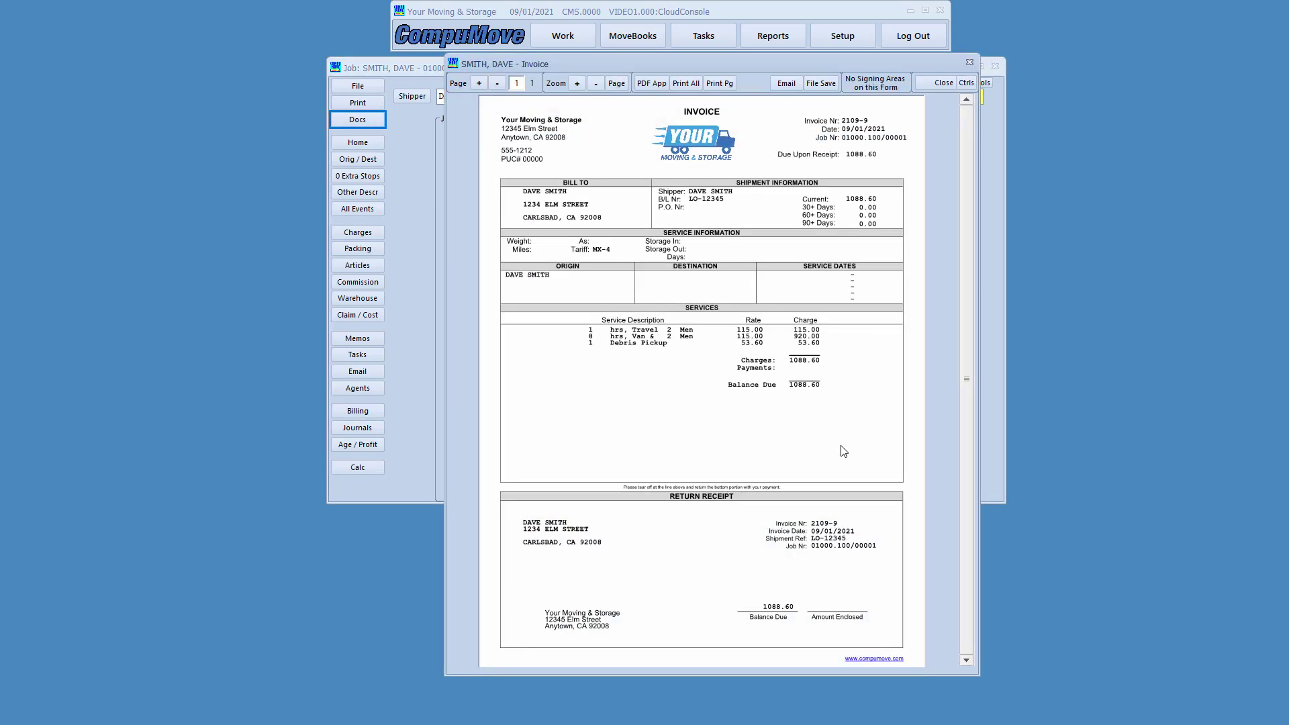
pyautogui.moveTo(811, 63); pyautogui.dragTo(488, 71)
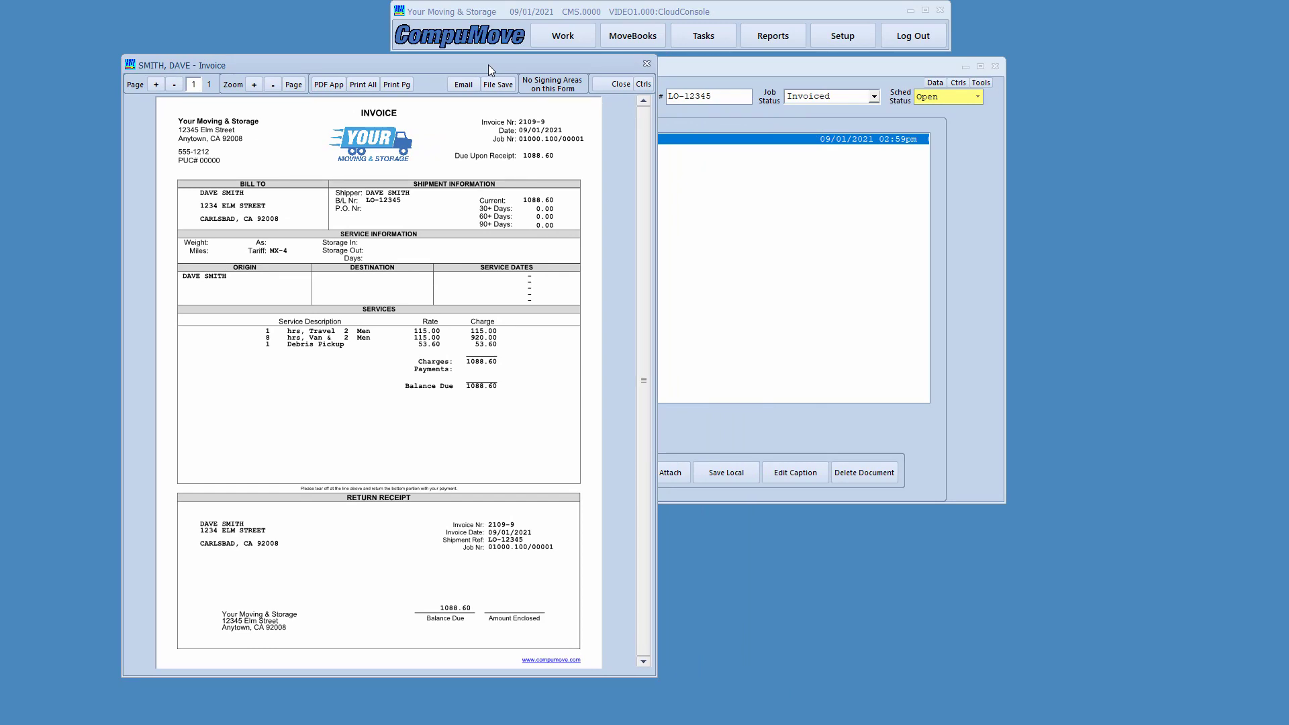
pyautogui.moveTo(489, 65); pyautogui.dragTo(0, 67)
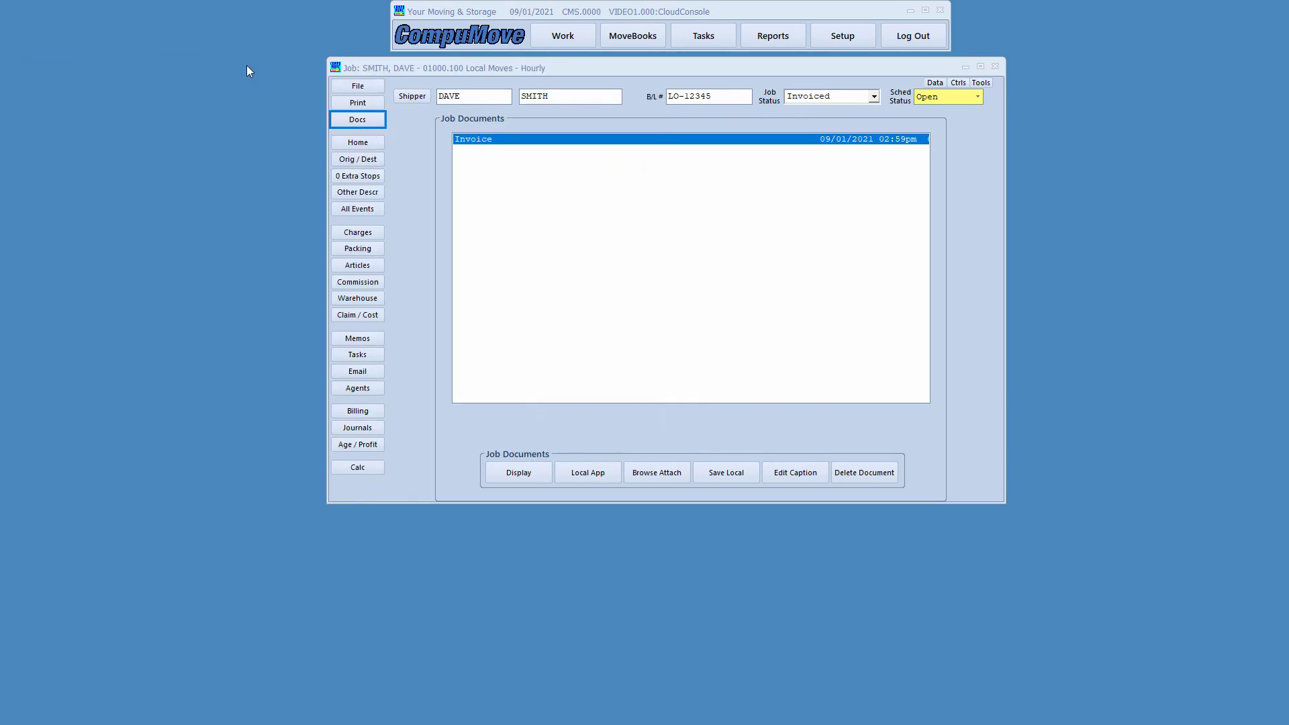
# - Exit the job without saving and bring up the MoveBooks accounting menu
pyautogui.click(352, 87)
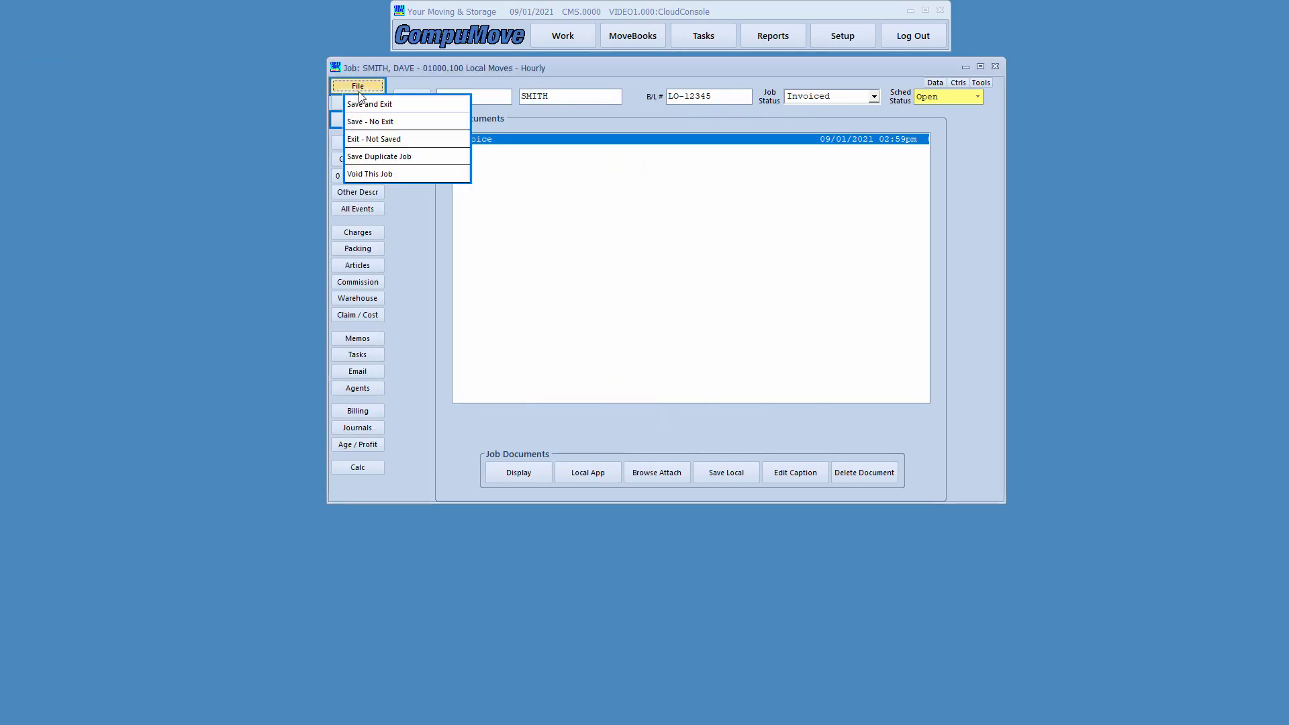
pyautogui.click(373, 137)
pyautogui.click(602, 310)
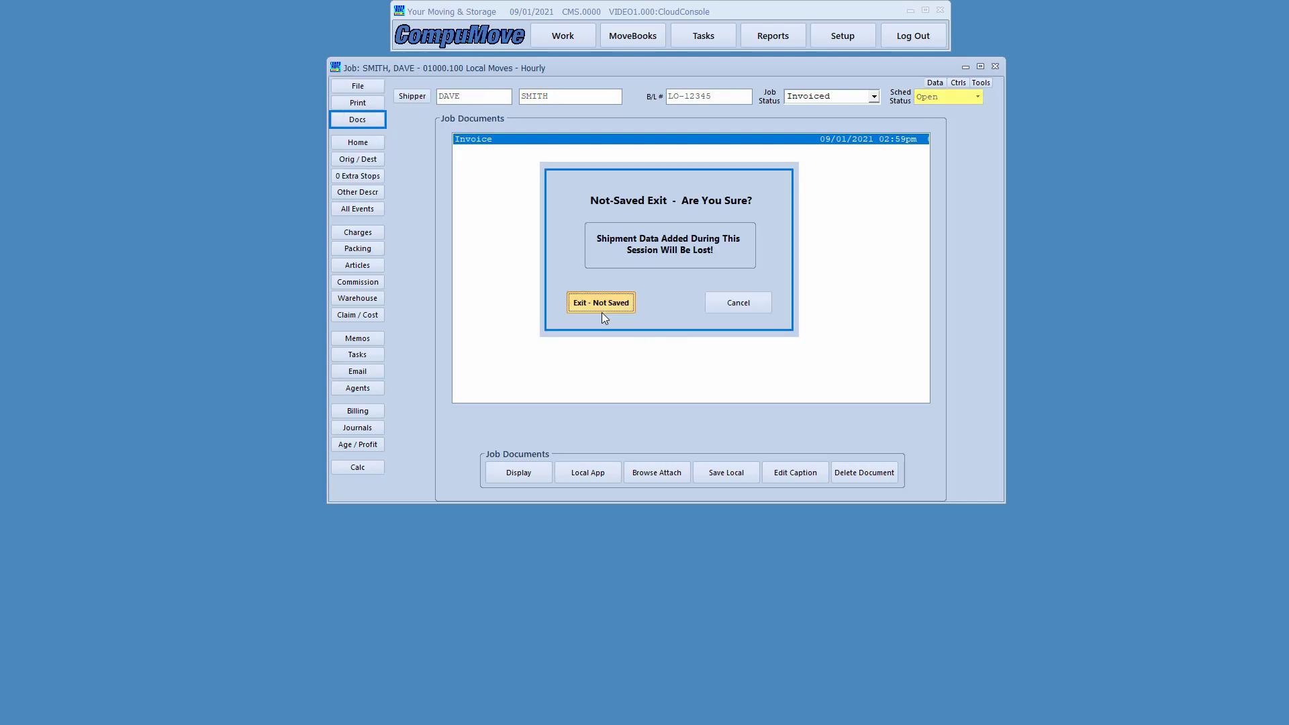
pyautogui.click(646, 39)
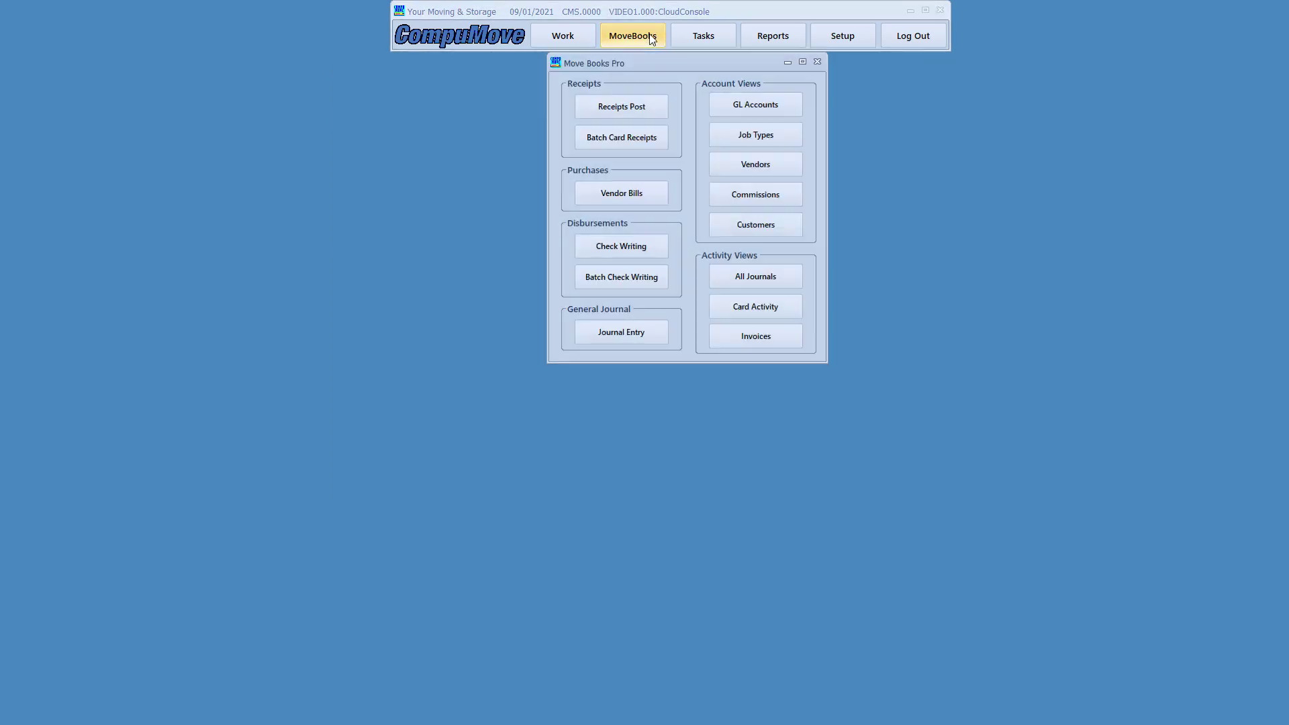
# - Start a new Receipts Post deposit dated 09/01/2021 into the 1011.100 checking account
pyautogui.click(624, 108)
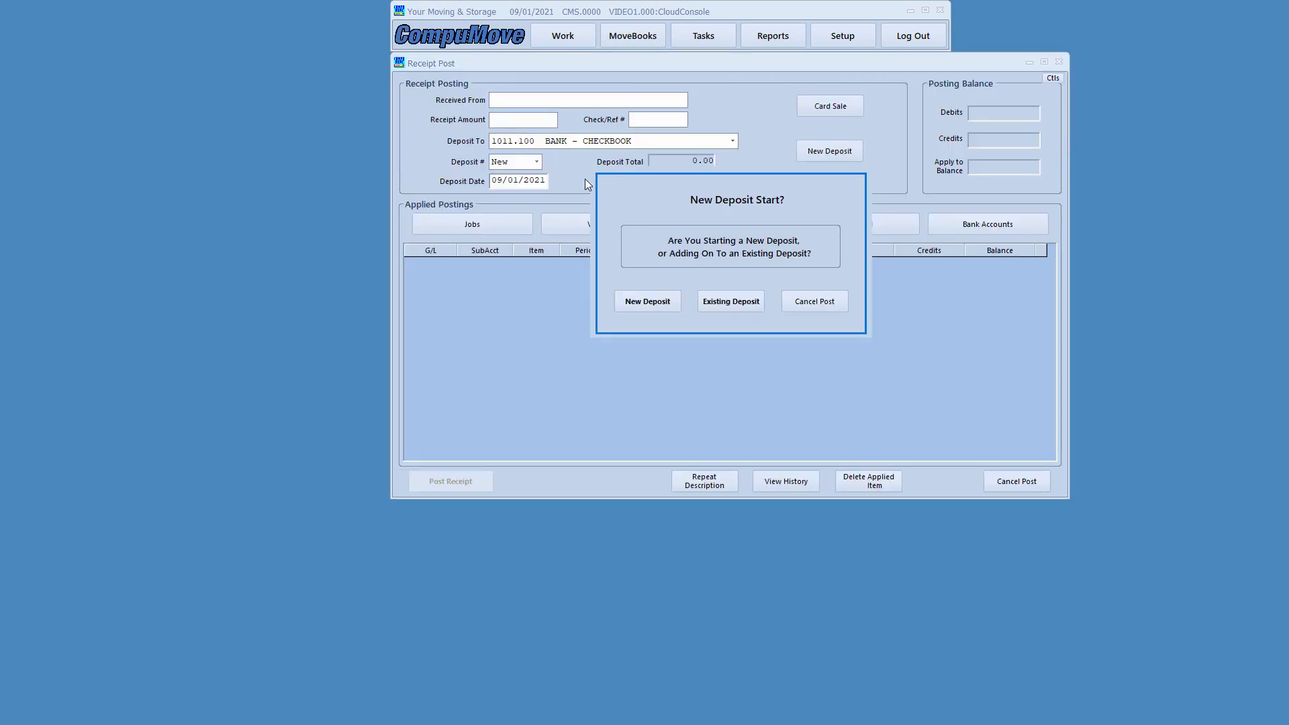
pyautogui.moveTo(584, 165)
pyautogui.mouseDown()
pyautogui.moveTo(817, 354)
pyautogui.moveTo(922, 349)
pyautogui.moveTo(883, 346)
pyautogui.mouseUp()
pyautogui.click(646, 301)
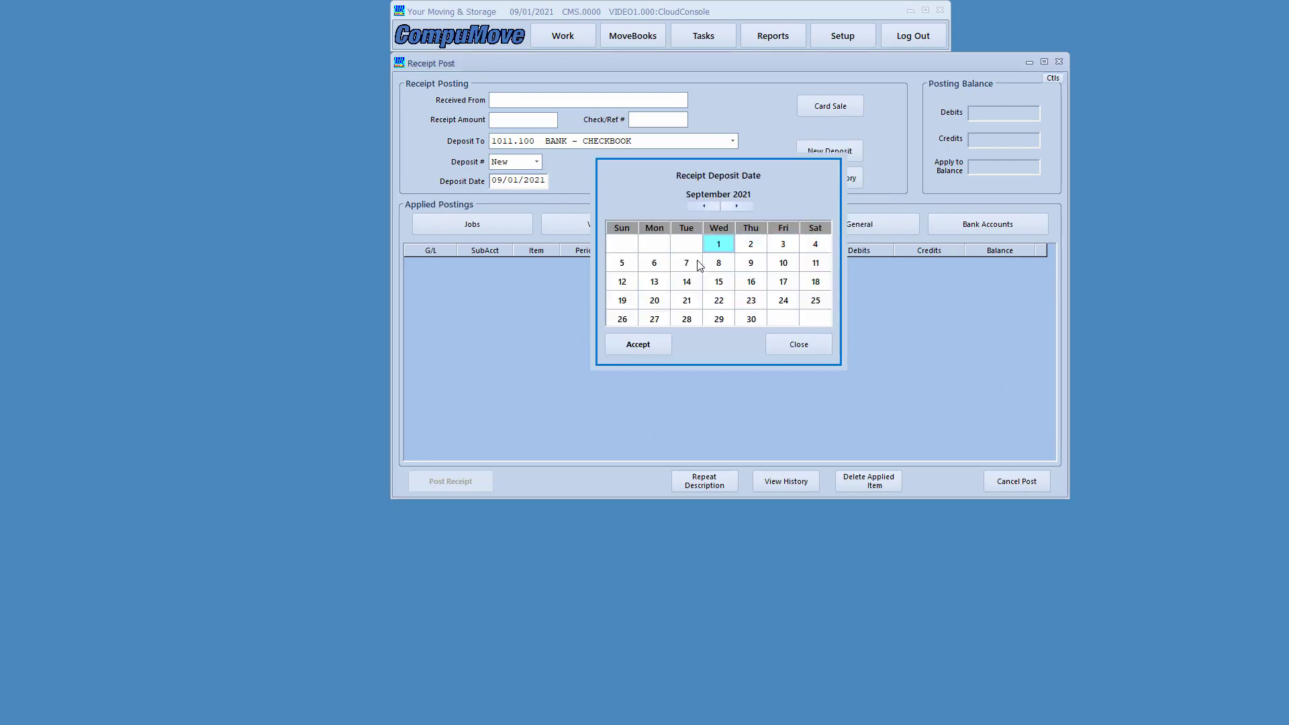
pyautogui.click(638, 345)
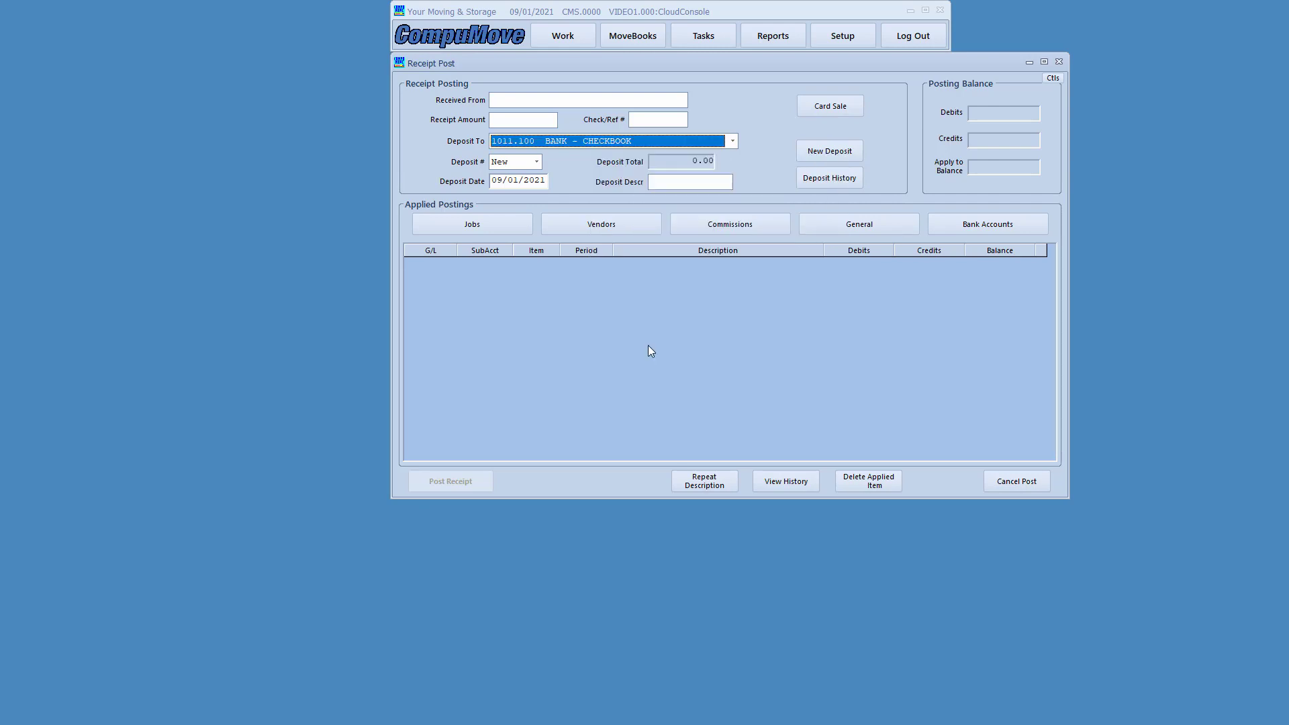
pyautogui.click(497, 101)
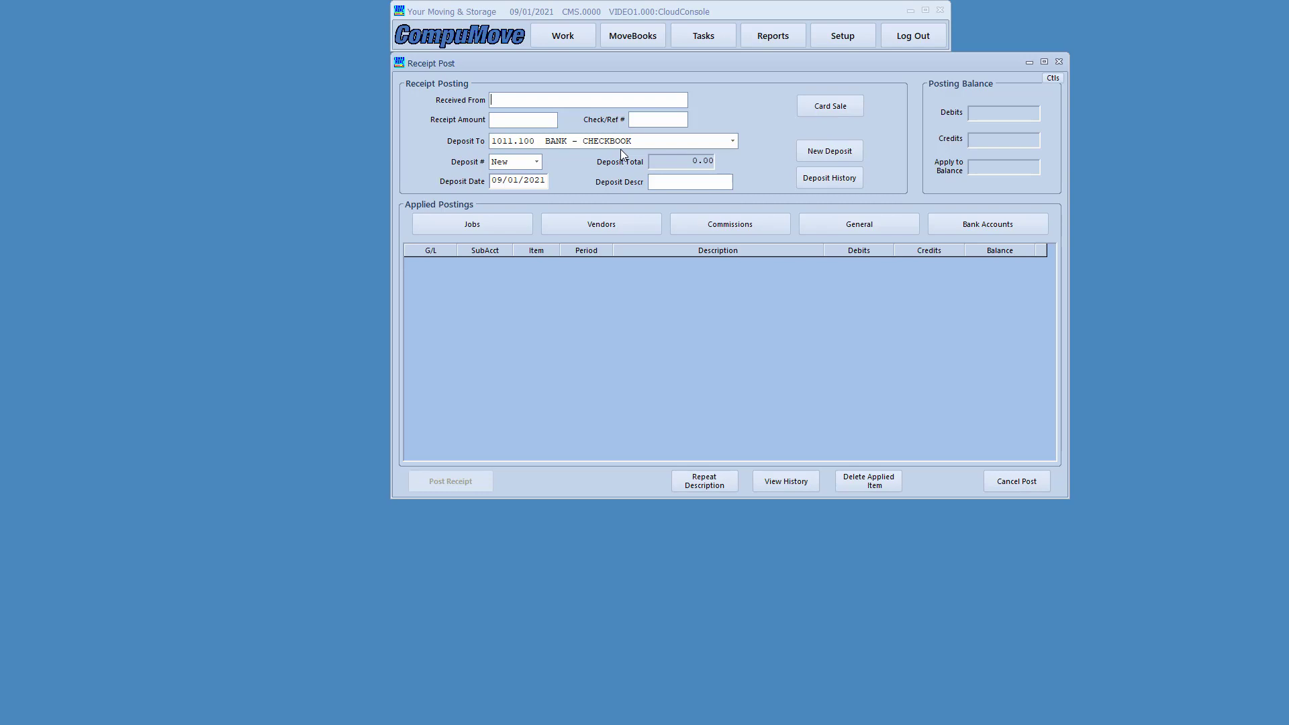
# - Enter the customer's name, a 1088.60 receipt amount and CHECK, then go to Job Apply
pyautogui.press('Tab')
pyautogui.write('1088.60')
pyautogui.press('Tab')
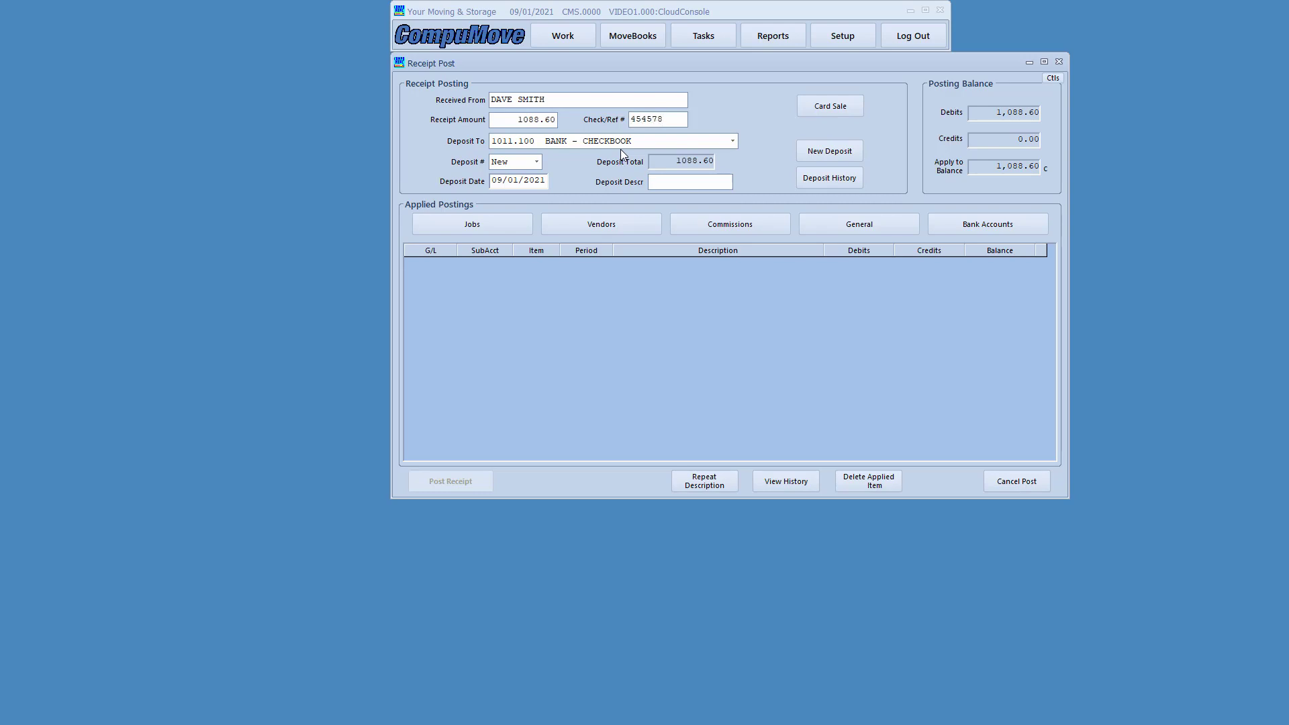
pyautogui.write('CHECK')
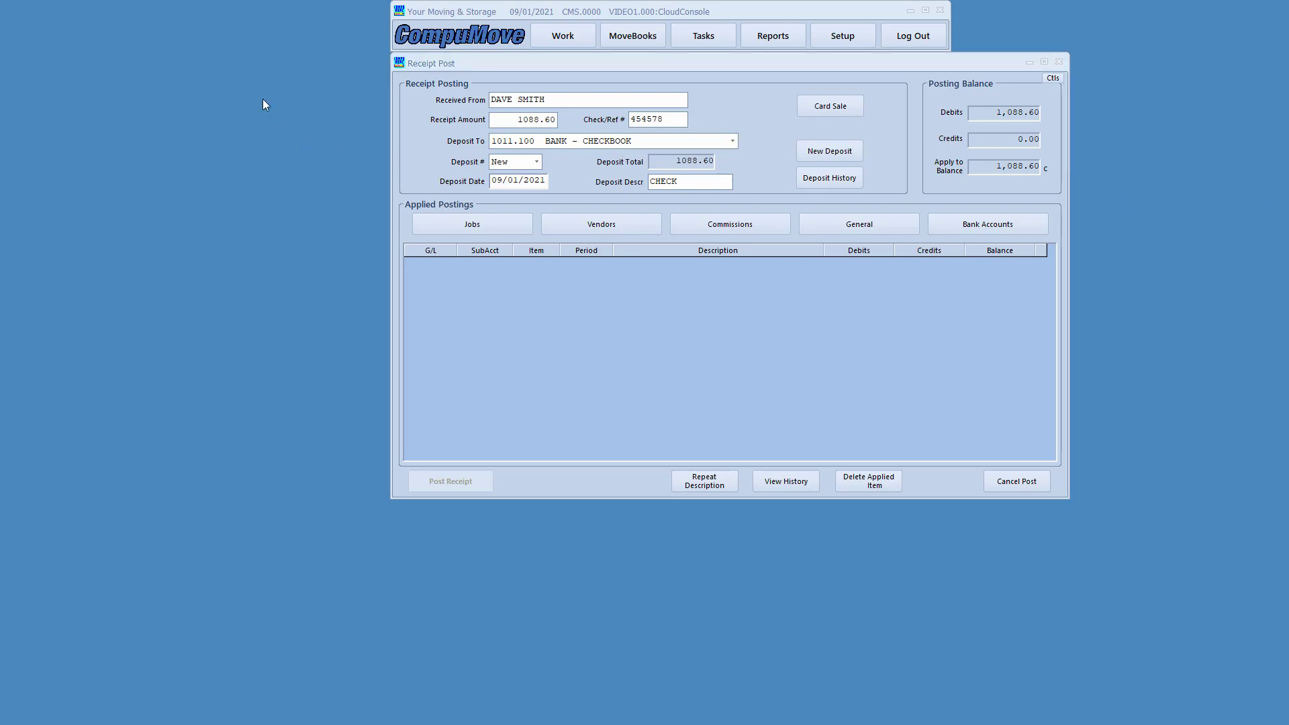
pyautogui.moveTo(400, 74)
pyautogui.mouseDown()
pyautogui.moveTo(453, 165)
pyautogui.moveTo(787, 218)
pyautogui.moveTo(856, 212)
pyautogui.moveTo(787, 200)
pyautogui.mouseUp()
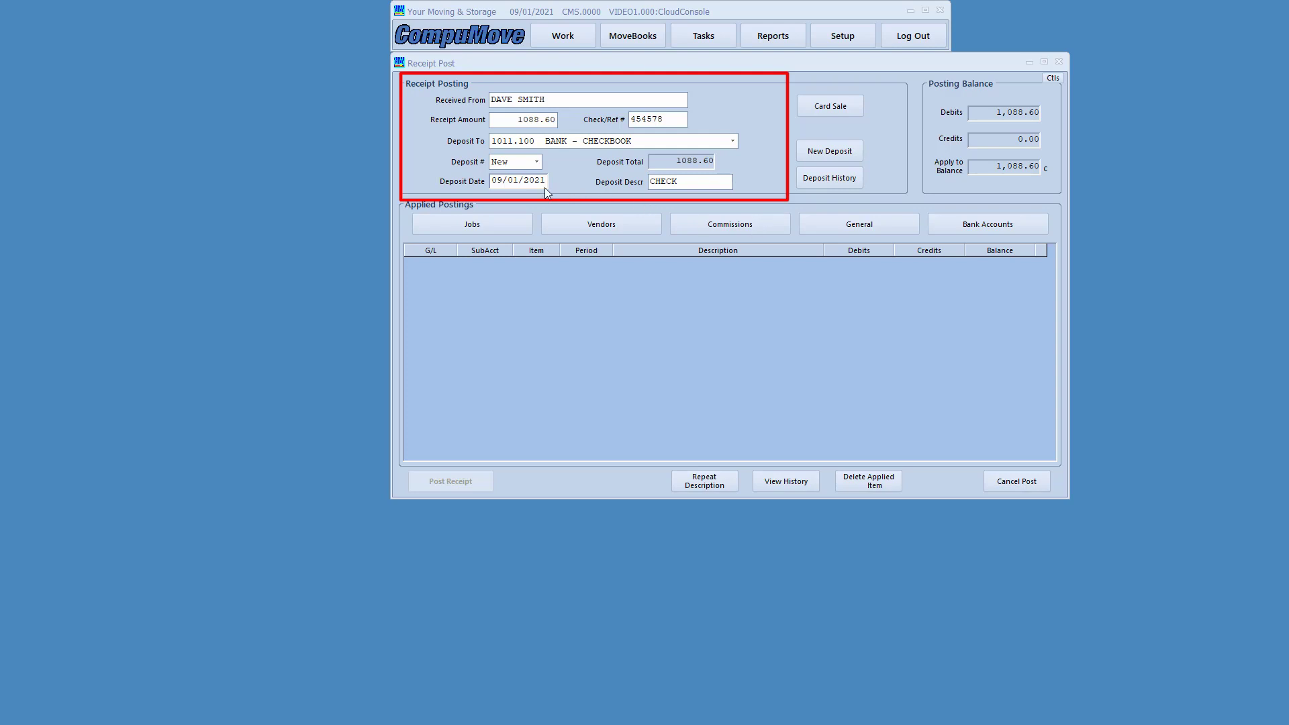
pyautogui.moveTo(418, 106)
pyautogui.mouseDown()
pyautogui.moveTo(449, 133)
pyautogui.moveTo(566, 142)
pyautogui.mouseUp()
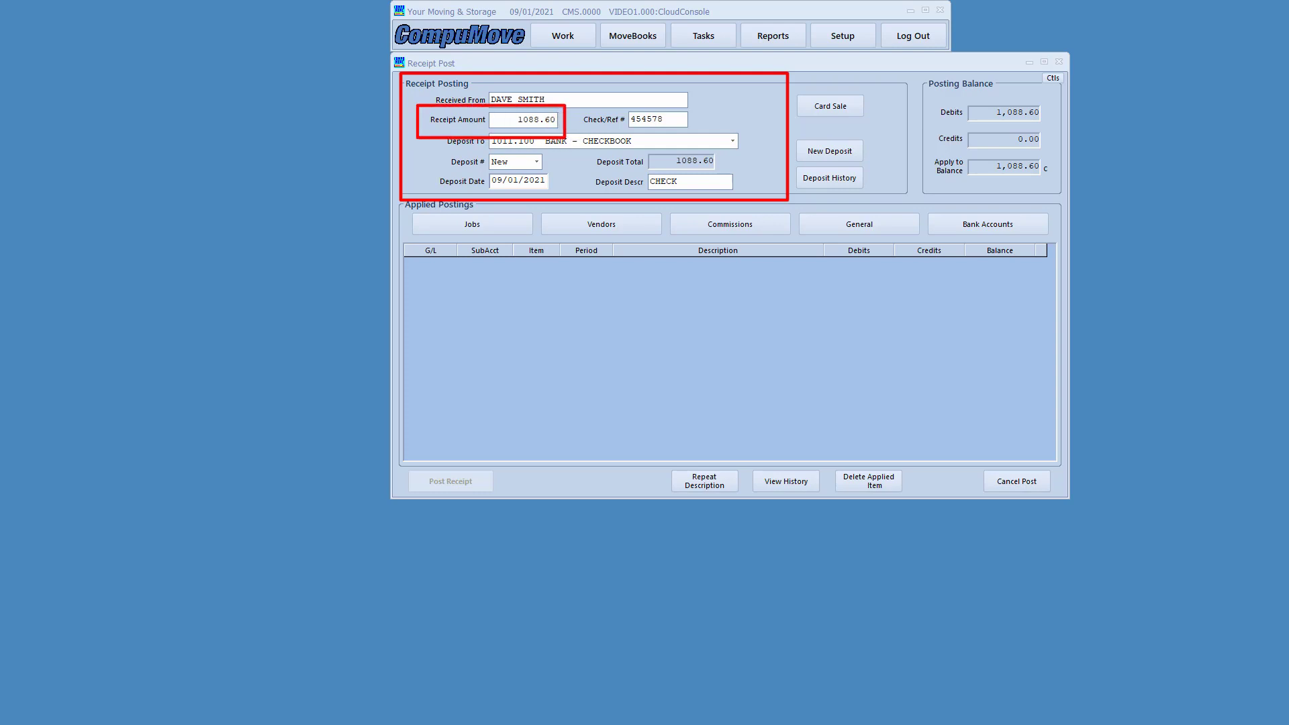
pyautogui.press('Escape')
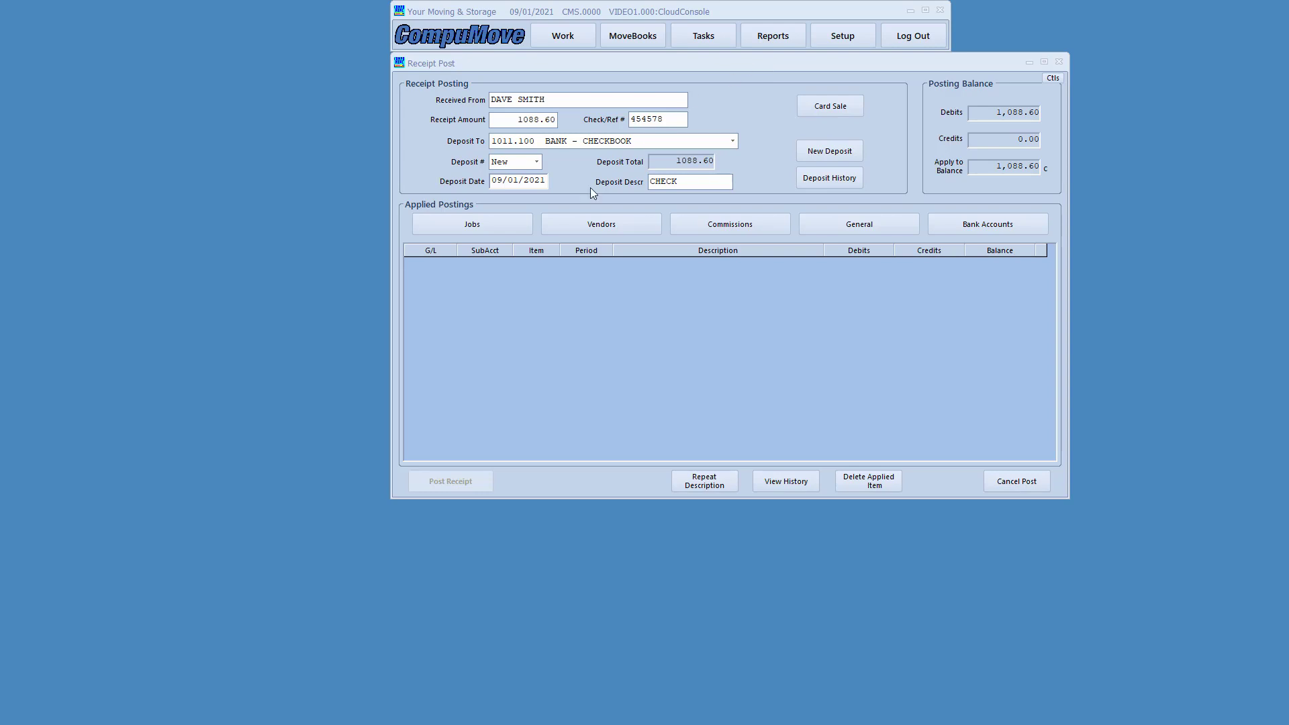
pyautogui.click(459, 224)
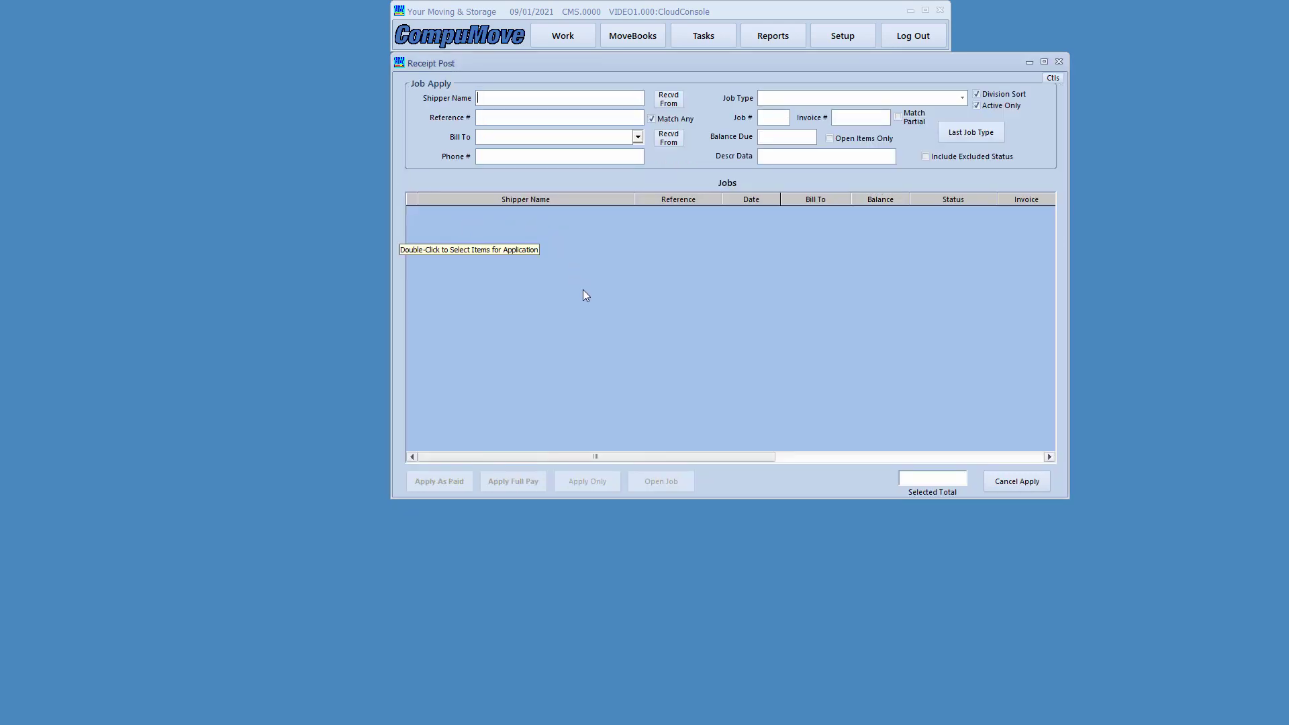
# - Search Job Apply by the shipper's name, keeping the invoice window in view
pyautogui.write('SMITH')
pyautogui.press('Return')
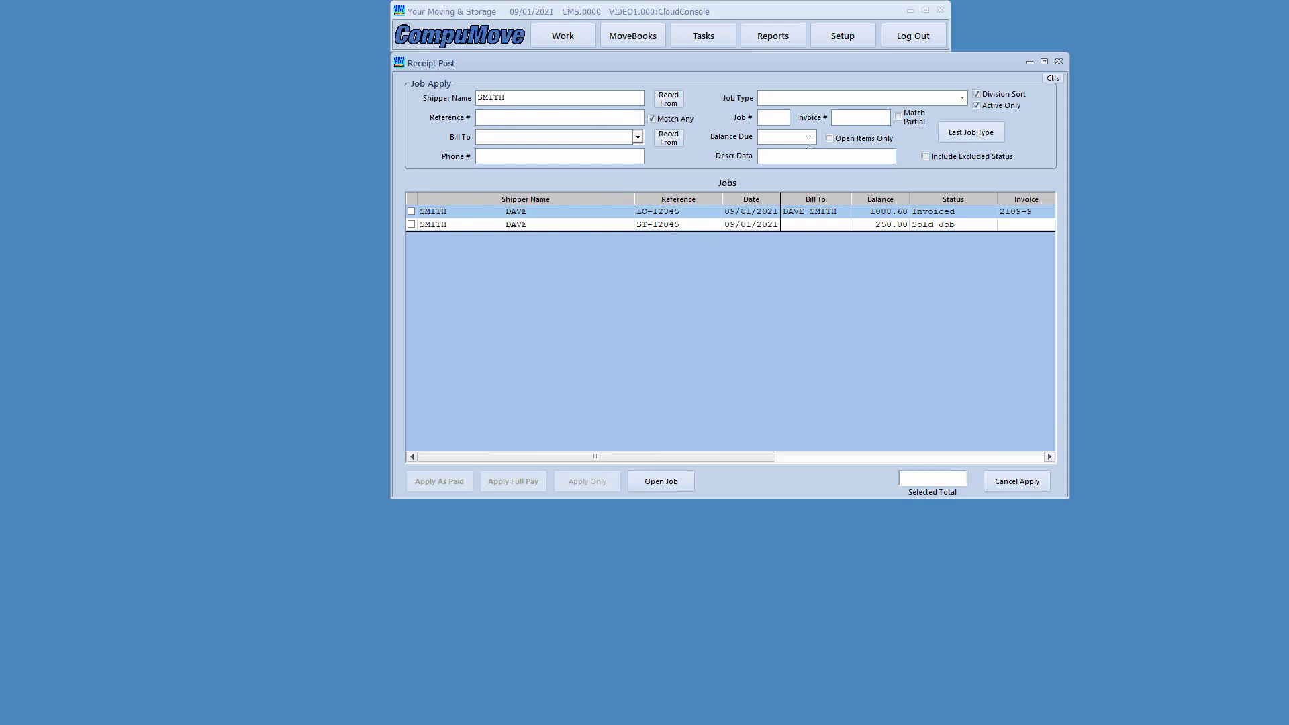
pyautogui.moveTo(0, 65); pyautogui.dragTo(361, 74)
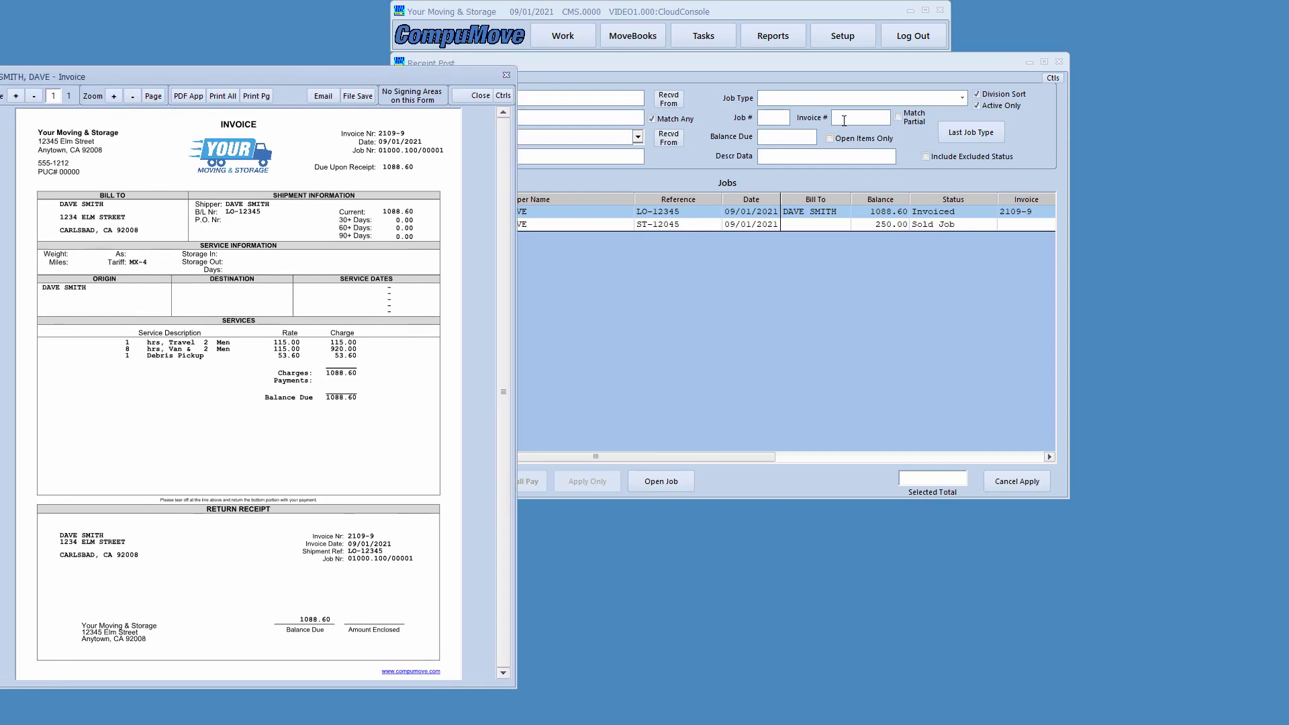
pyautogui.click(825, 136)
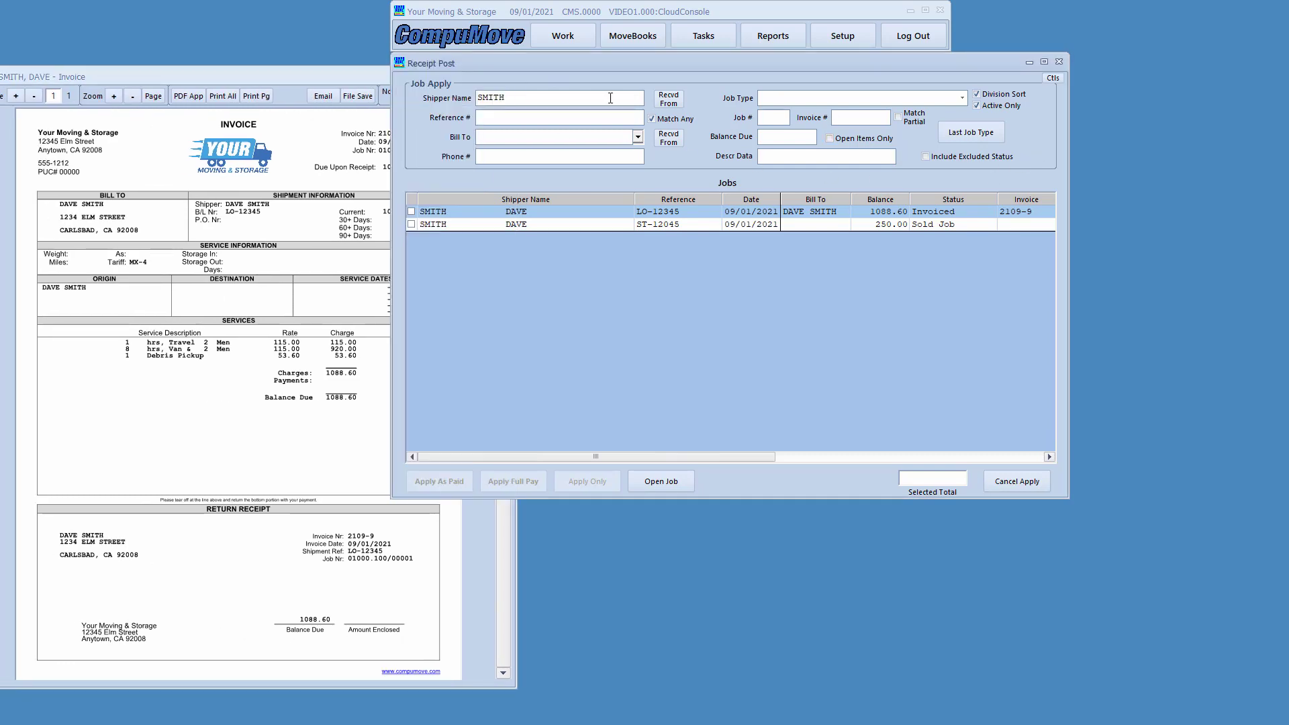
pyautogui.moveTo(340, 74); pyautogui.dragTo(294, 77)
pyautogui.click(478, 74)
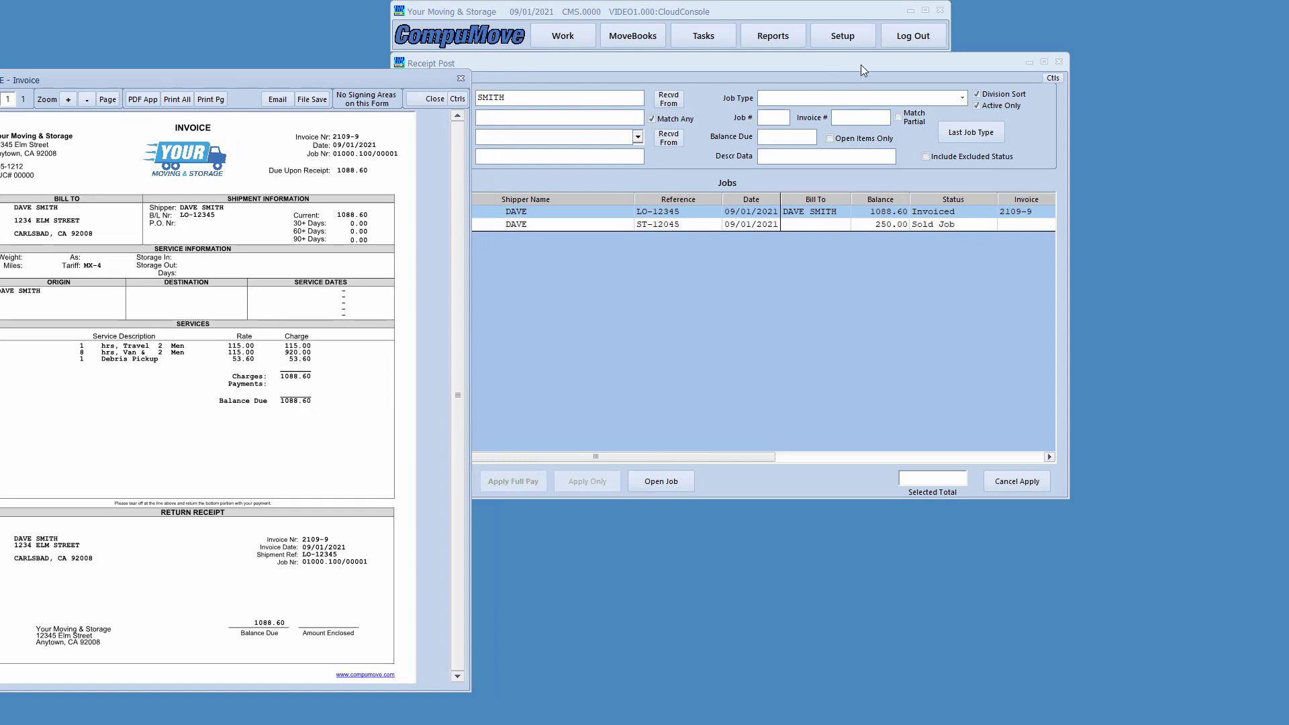
# - Filter by the invoice number and tick the invoiced job, selecting 1088.60
pyautogui.write('2109-9')
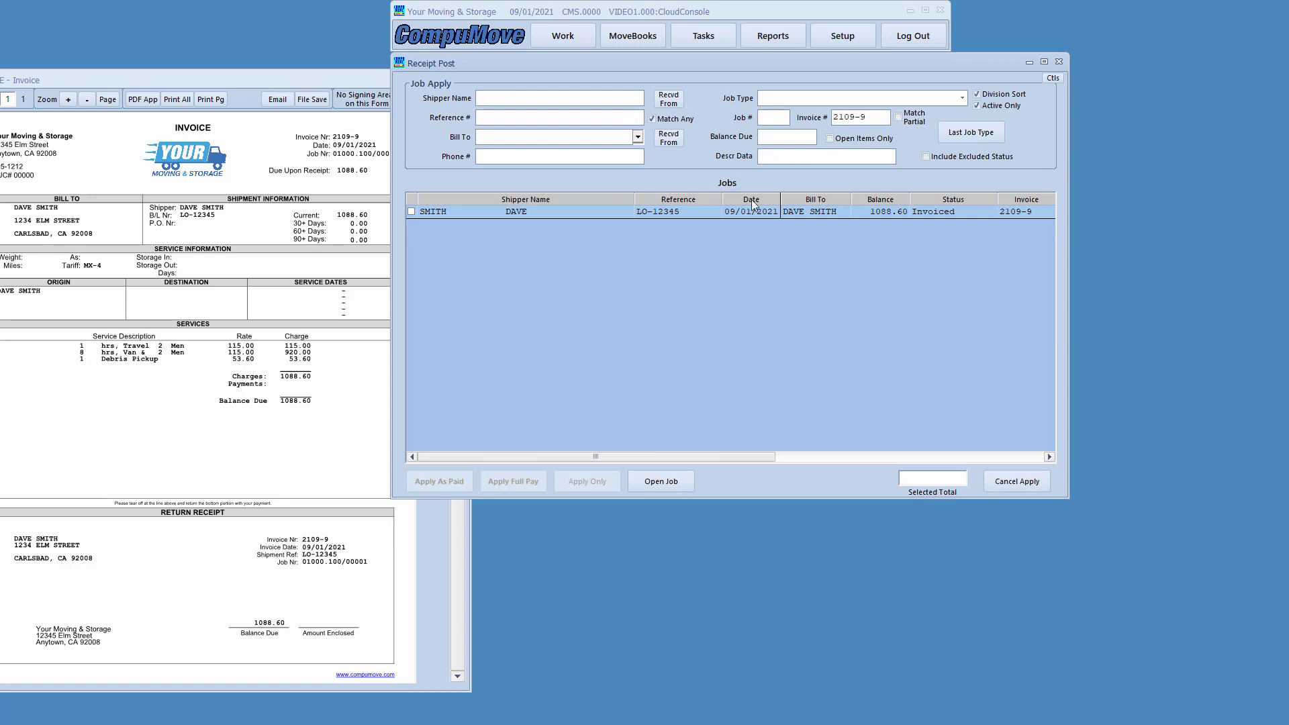
pyautogui.moveTo(292, 82); pyautogui.dragTo(0, 57)
pyautogui.click(598, 213)
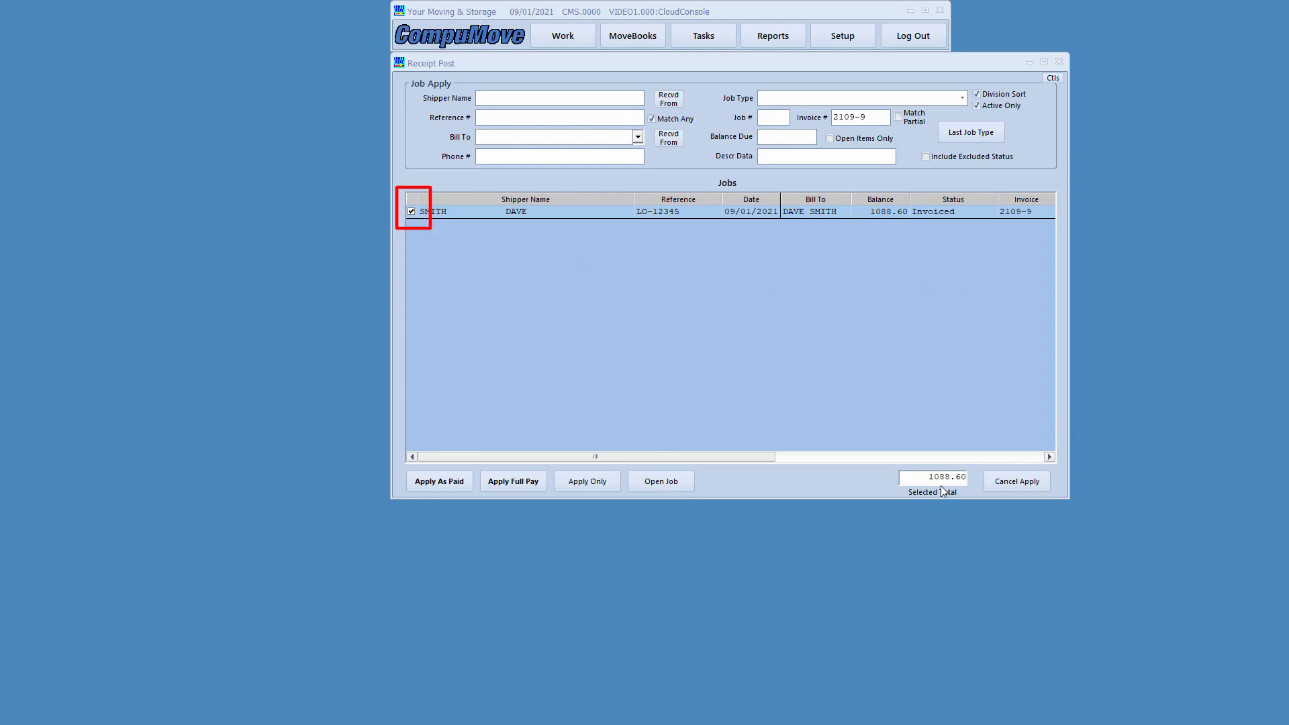
pyautogui.moveTo(885, 459)
pyautogui.mouseDown()
pyautogui.moveTo(905, 493)
pyautogui.moveTo(976, 506)
pyautogui.mouseUp()
pyautogui.press('Escape')
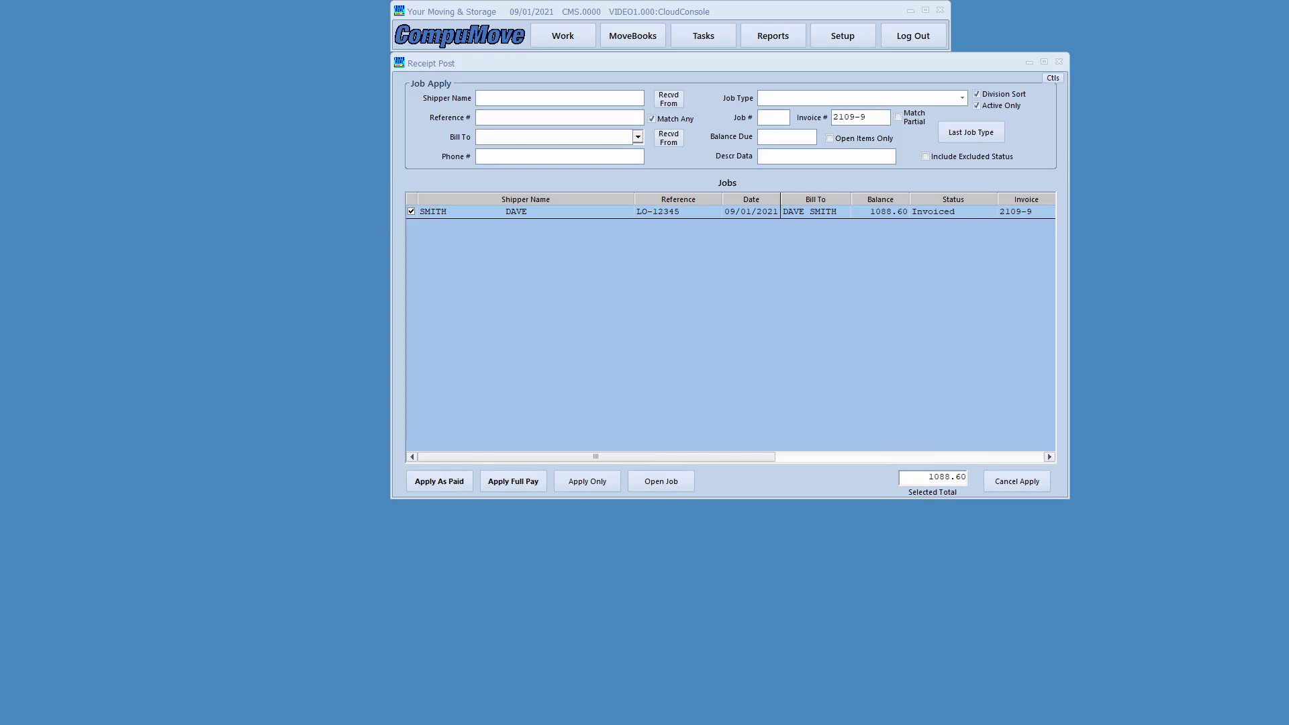
pyautogui.click(433, 482)
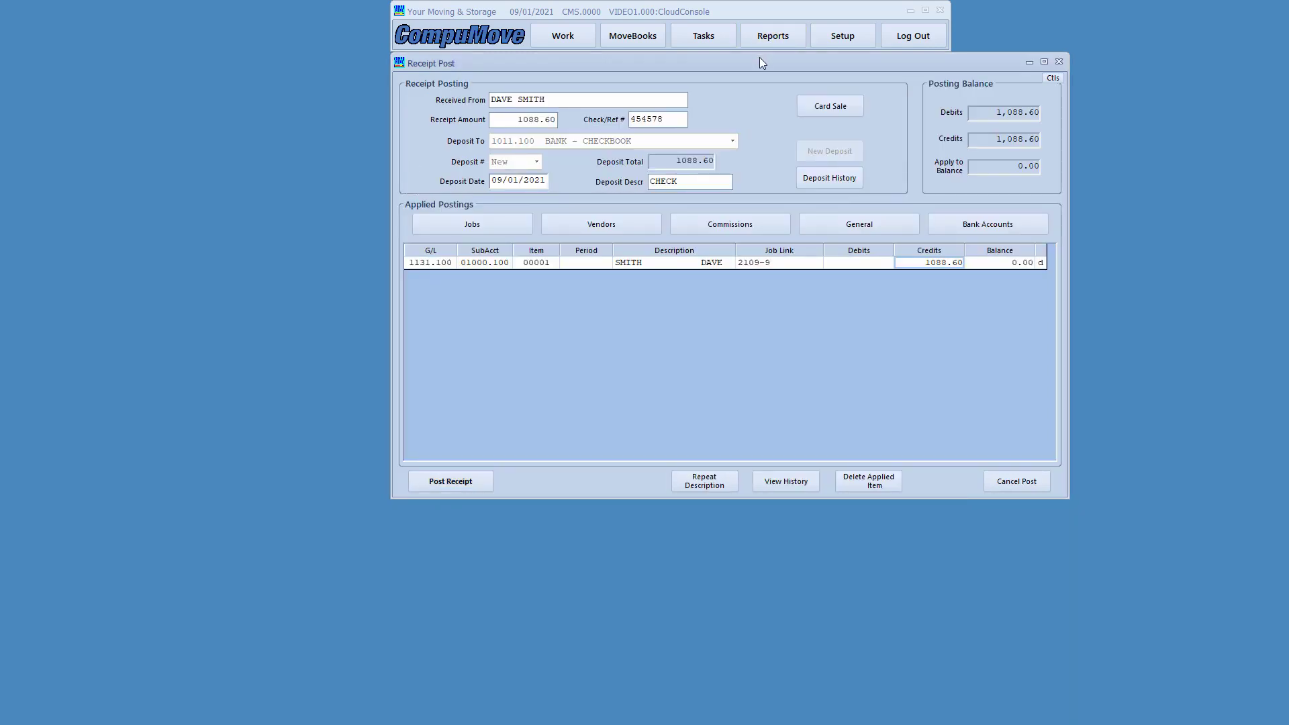
pyautogui.moveTo(760, 60); pyautogui.dragTo(696, 75)
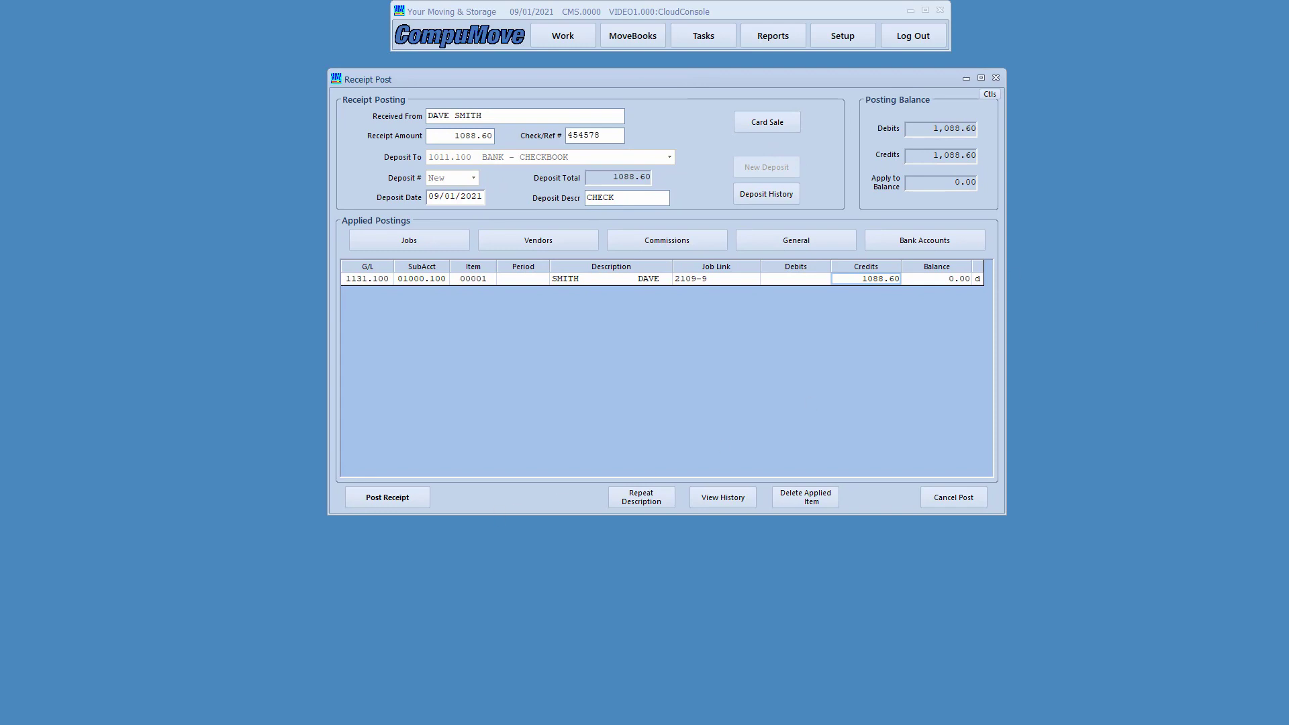
pyautogui.moveTo(353, 128)
pyautogui.mouseDown()
pyautogui.moveTo(440, 155)
pyautogui.moveTo(508, 149)
pyautogui.mouseUp()
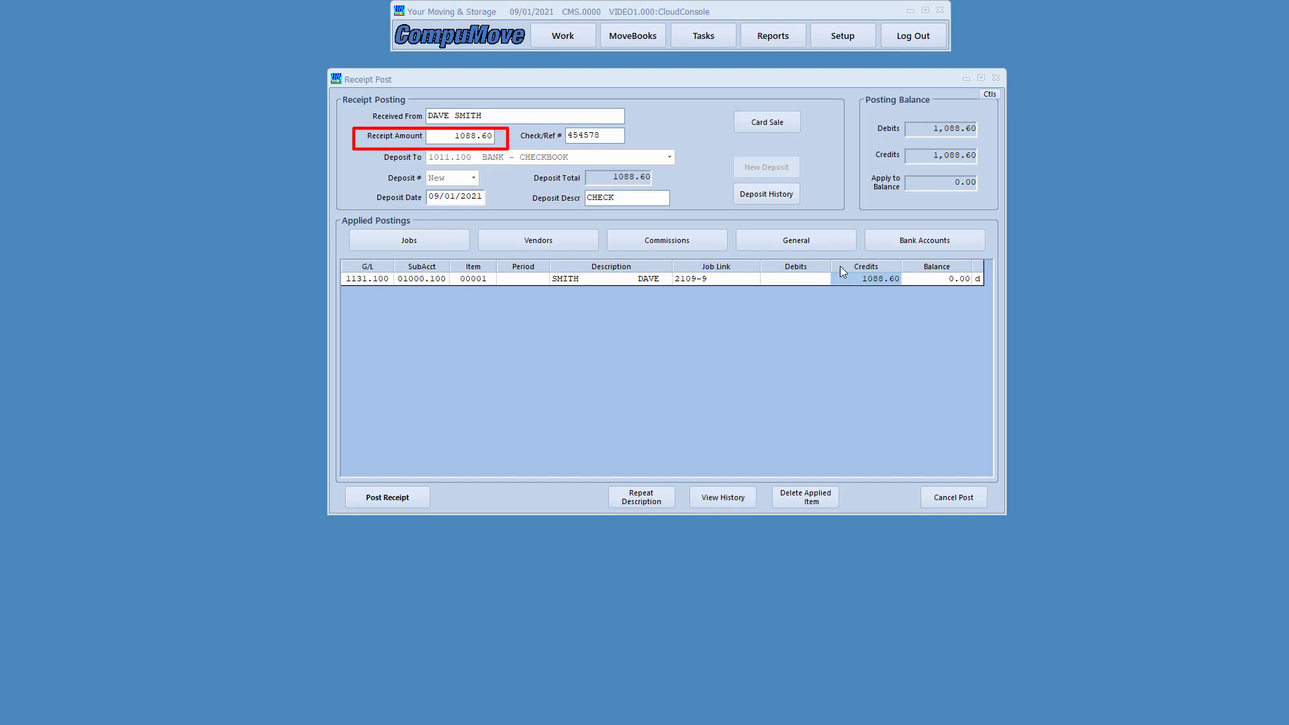
pyautogui.moveTo(872, 304)
pyautogui.mouseDown()
pyautogui.moveTo(937, 284)
pyautogui.moveTo(985, 292)
pyautogui.mouseUp()
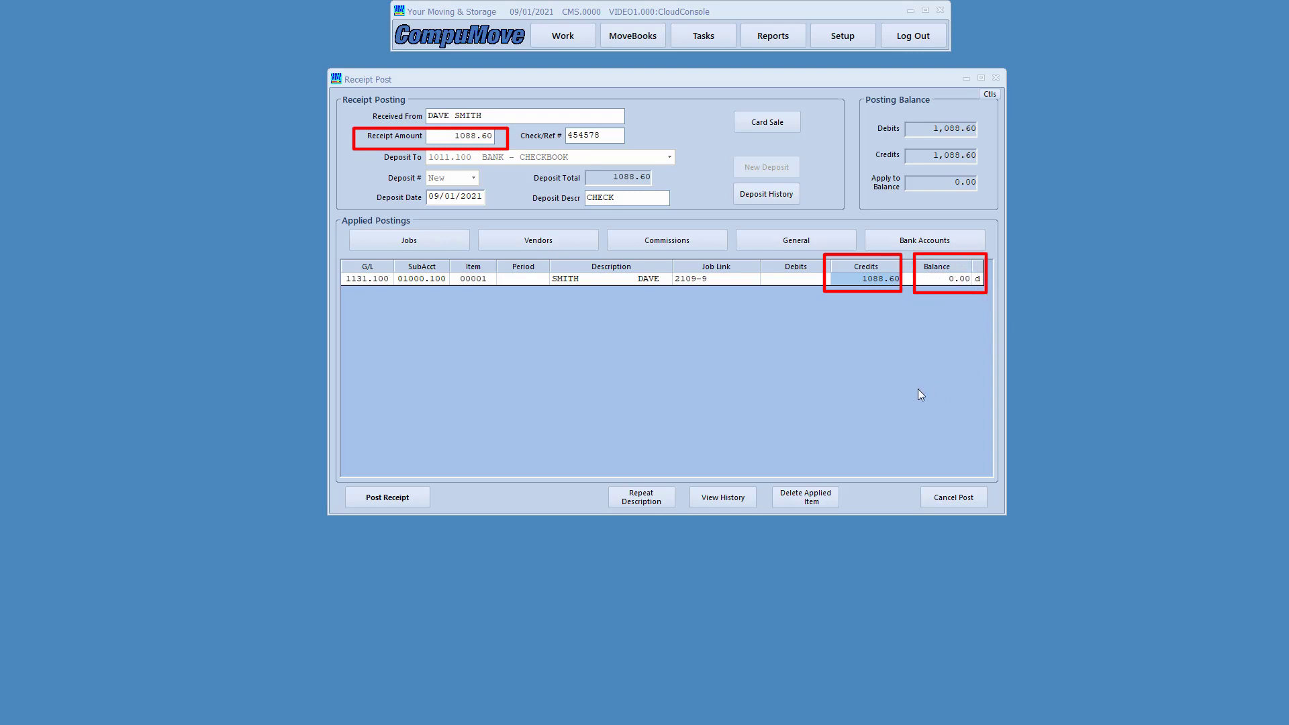
pyautogui.moveTo(868, 110)
pyautogui.mouseDown()
pyautogui.moveTo(952, 167)
pyautogui.moveTo(988, 167)
pyautogui.mouseUp()
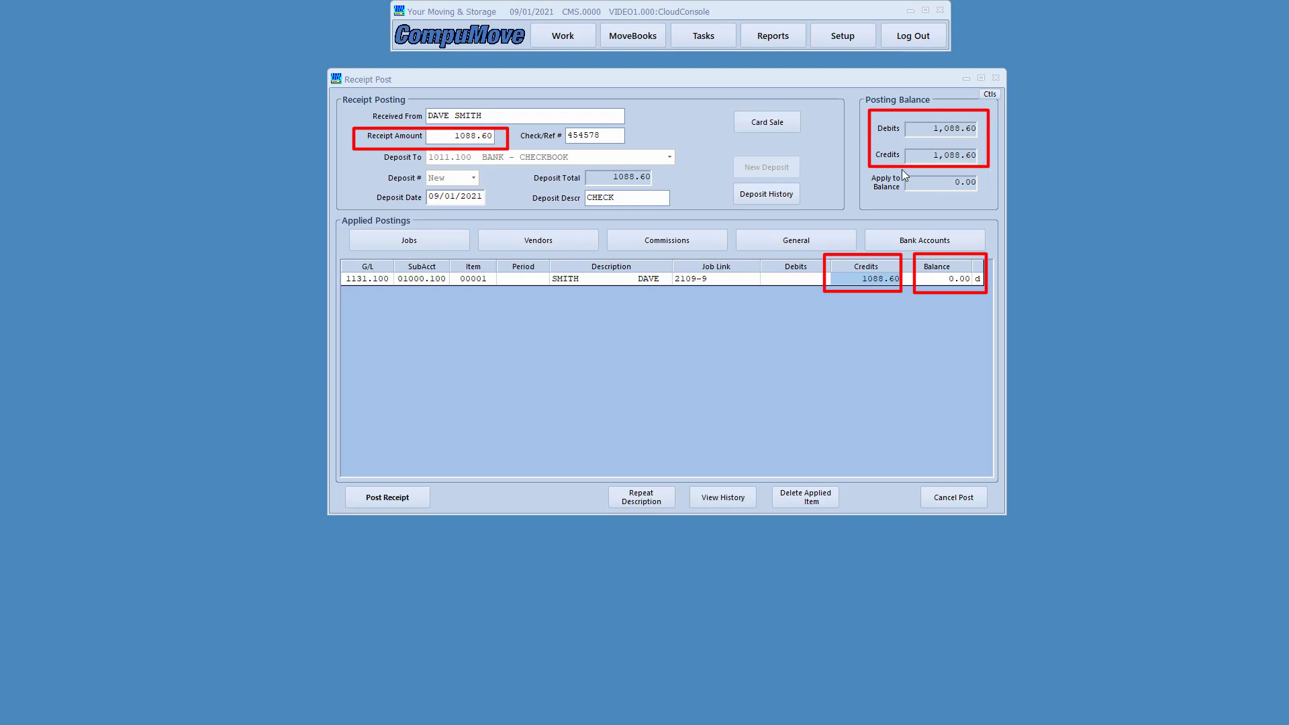
pyautogui.moveTo(979, 199); pyautogui.dragTo(983, 198)
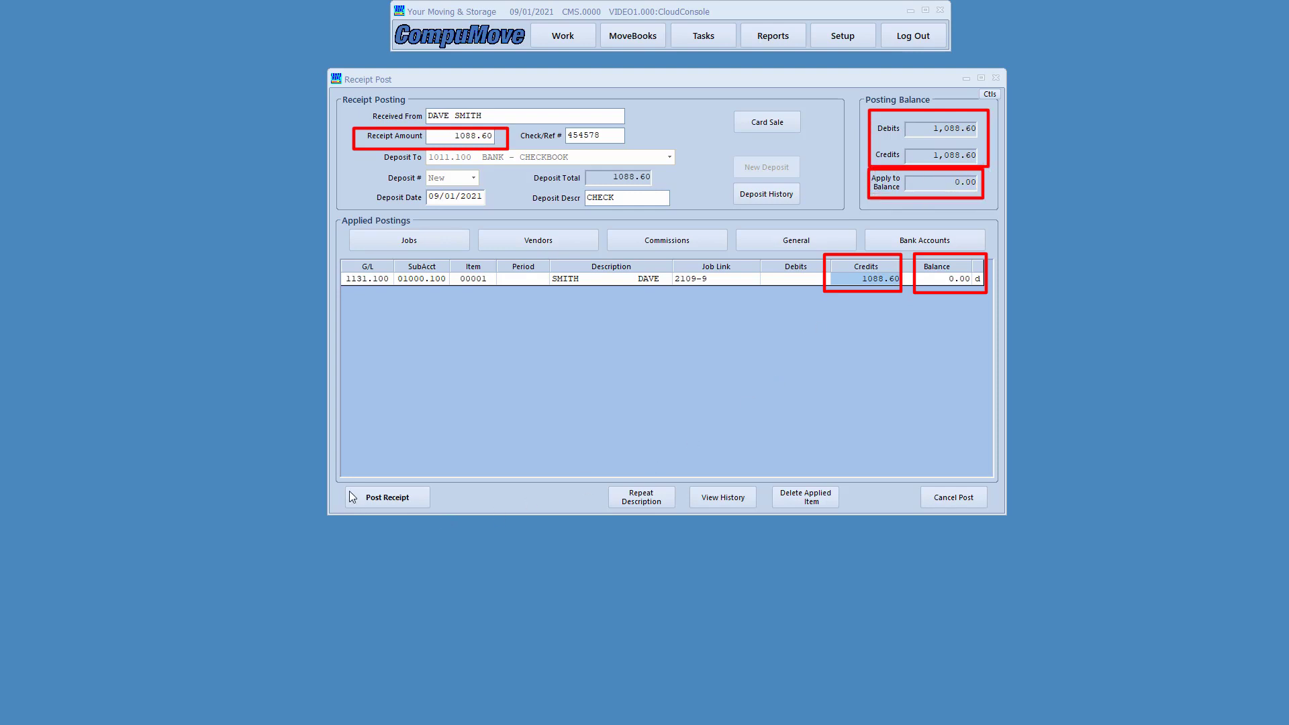
pyautogui.moveTo(336, 475)
pyautogui.mouseDown()
pyautogui.moveTo(359, 518)
pyautogui.moveTo(445, 516)
pyautogui.mouseUp()
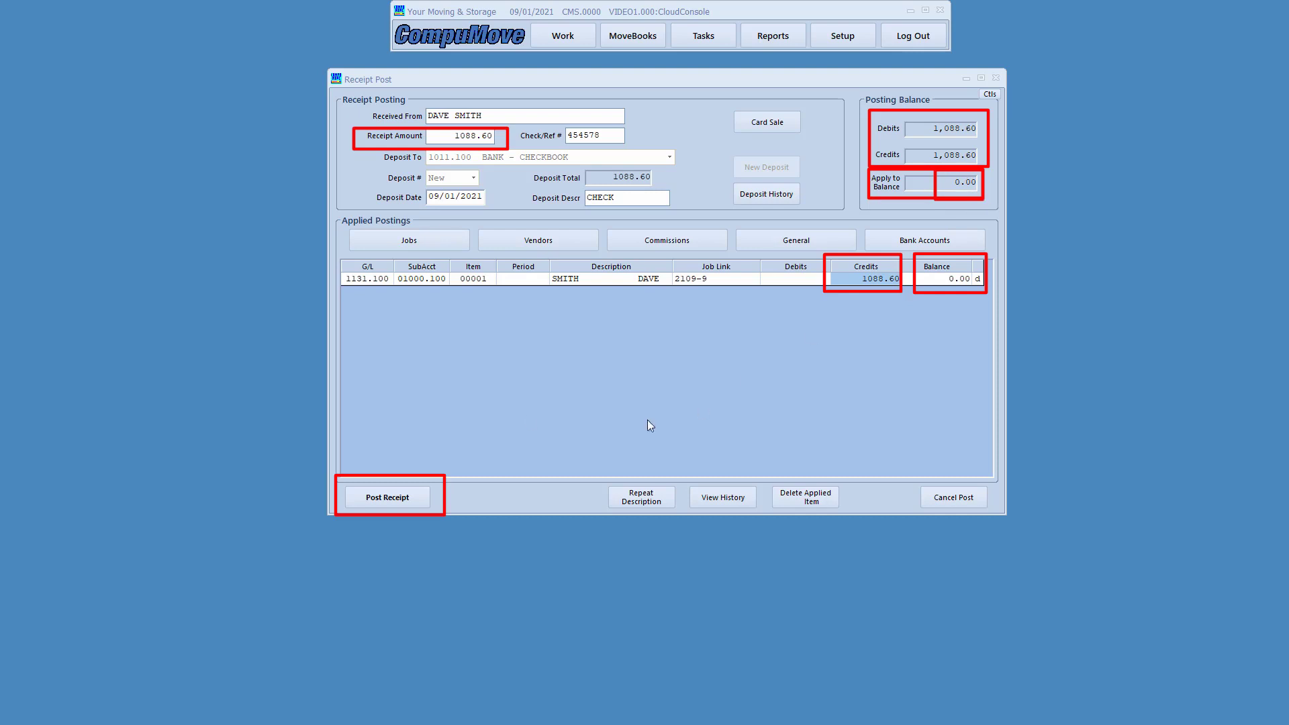
pyautogui.moveTo(340, 486)
pyautogui.mouseDown()
pyautogui.moveTo(360, 505)
pyautogui.moveTo(436, 511)
pyautogui.mouseUp()
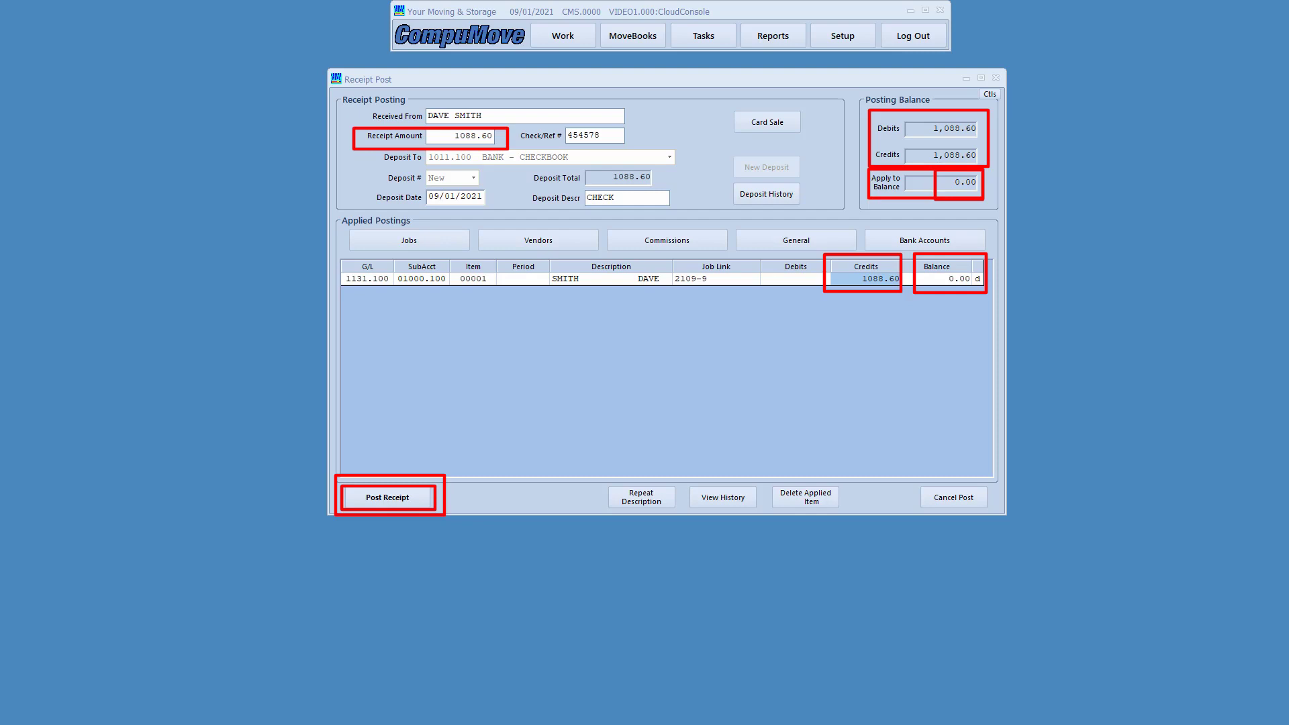
pyautogui.press('Escape')
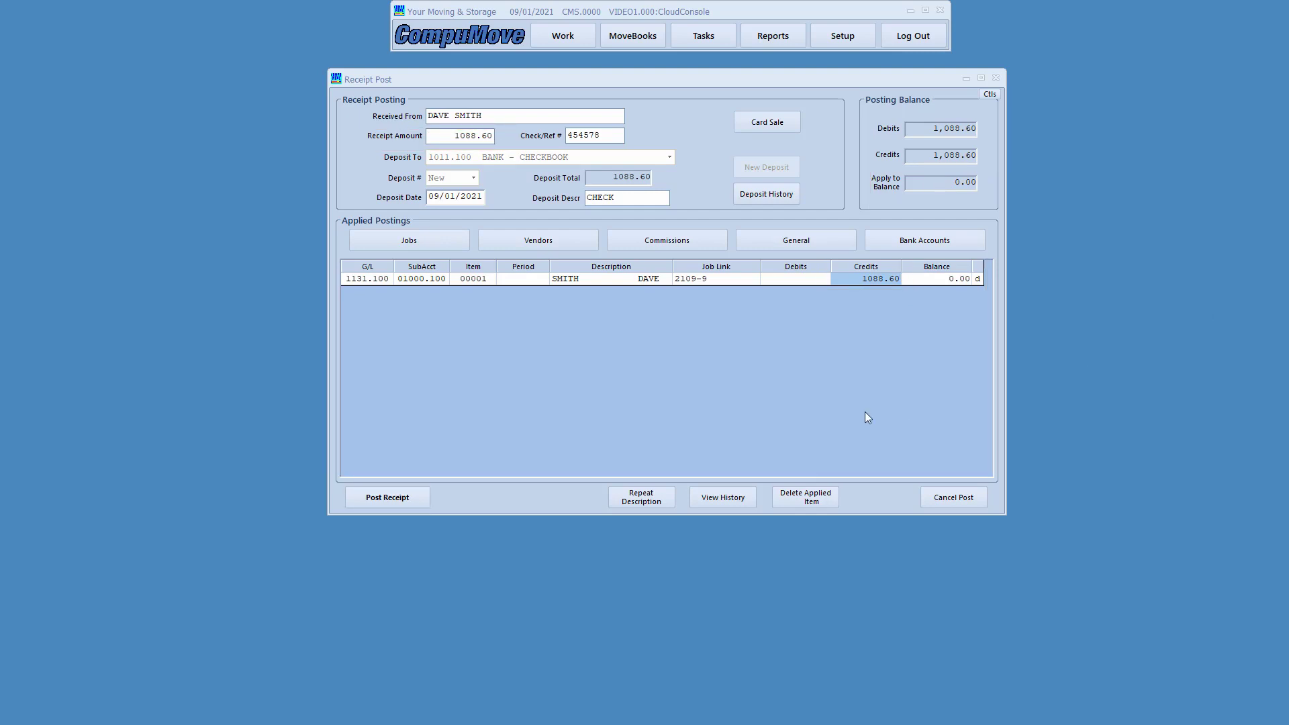
# - Post the 1088.60 receipt and close the Posting Processing Complete confirmation
pyautogui.click(376, 505)
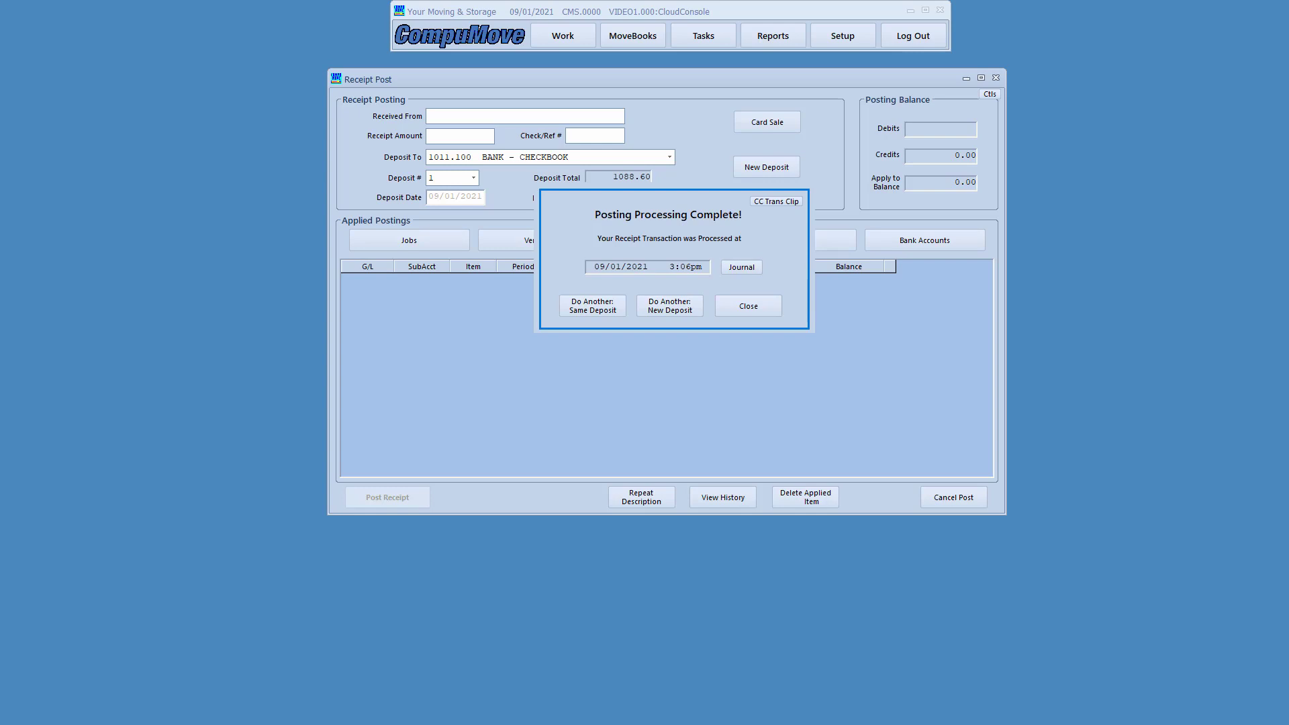
pyautogui.moveTo(554, 293); pyautogui.dragTo(637, 325)
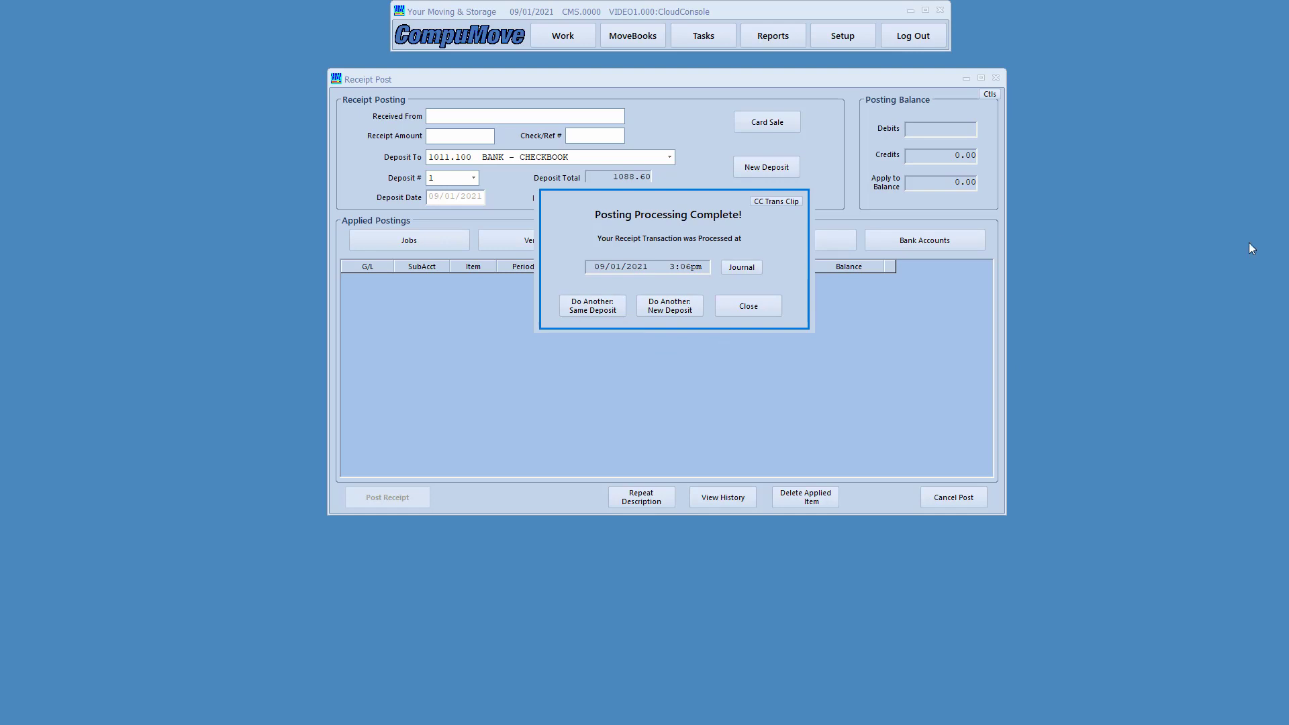
pyautogui.click(748, 307)
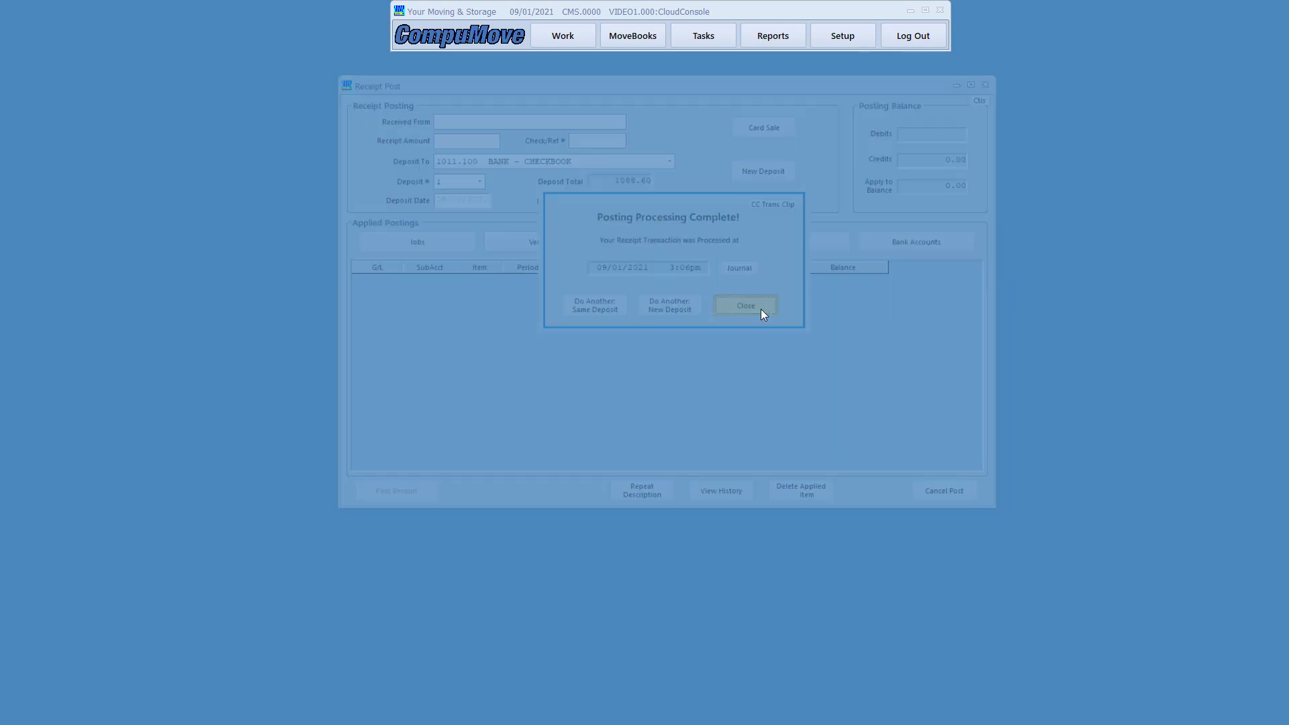
# - Look up the customer's Local Moves job by shipper name and open it
pyautogui.click(571, 43)
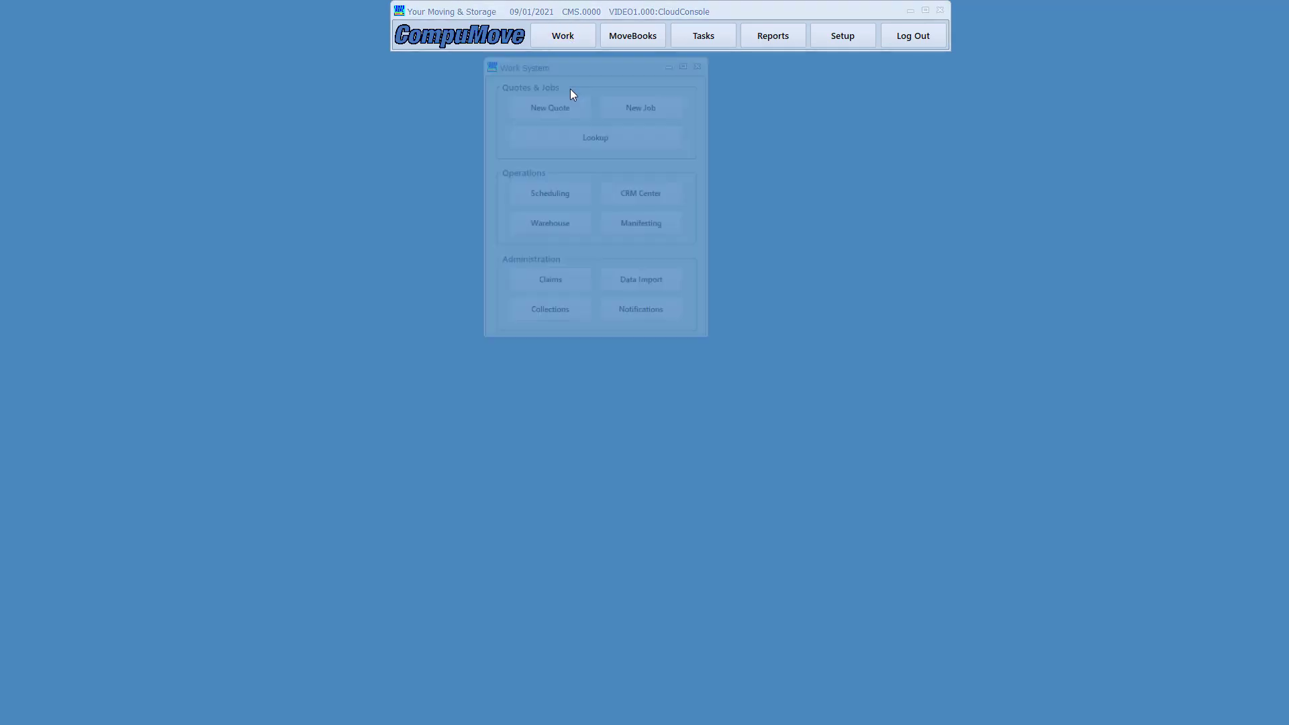
pyautogui.click(560, 135)
pyautogui.write('SMITH')
pyautogui.press('Return')
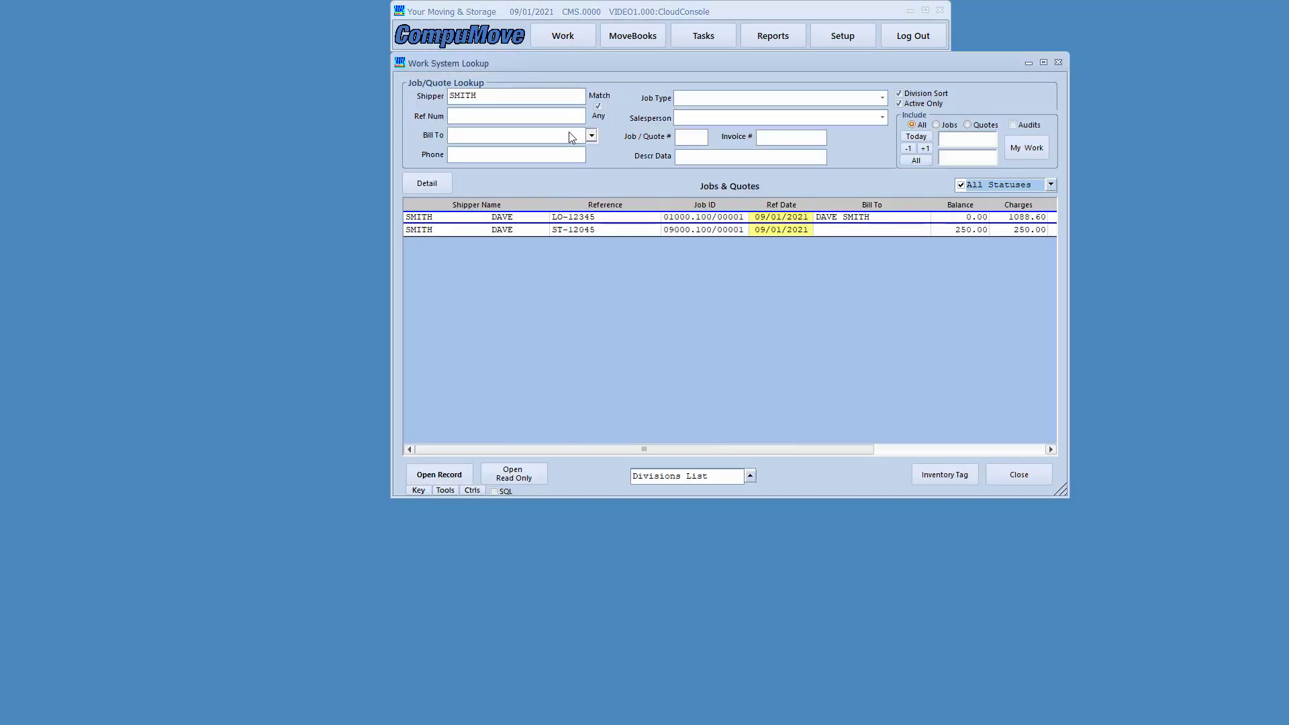
pyautogui.doubleClick(789, 219)
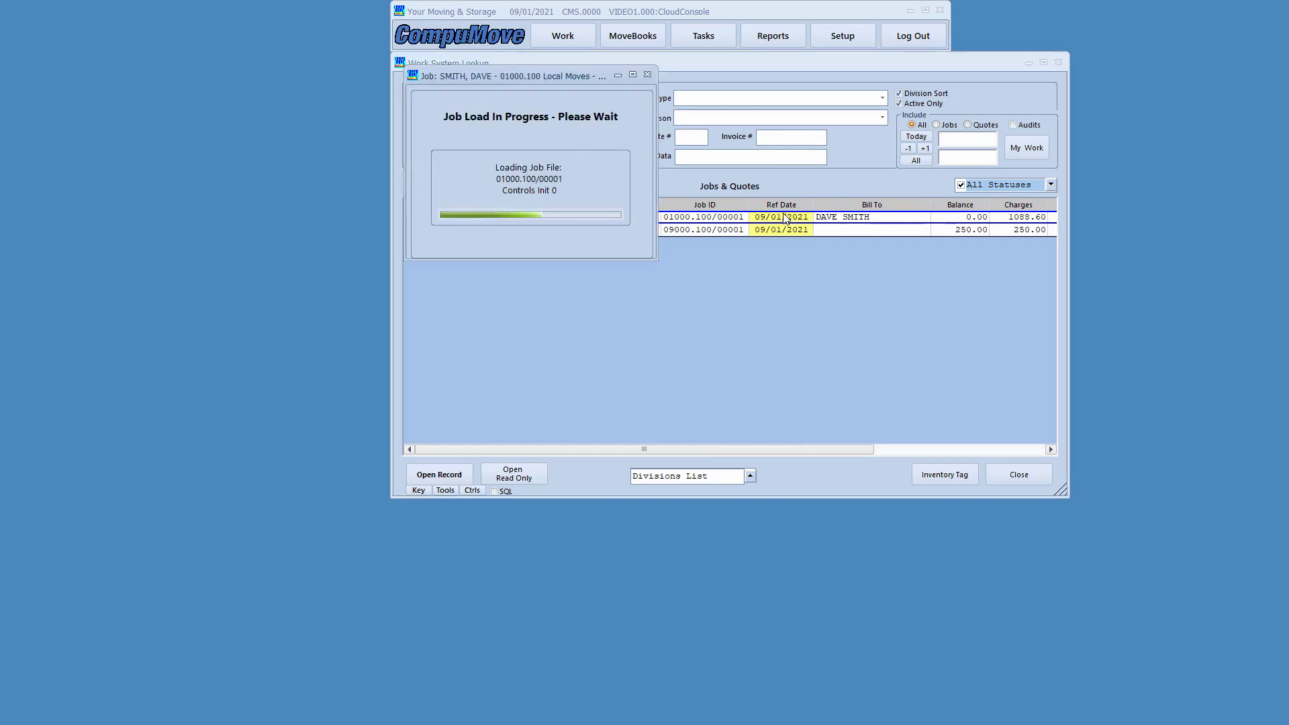
pyautogui.click(1056, 61)
pyautogui.moveTo(946, 74); pyautogui.dragTo(869, 75)
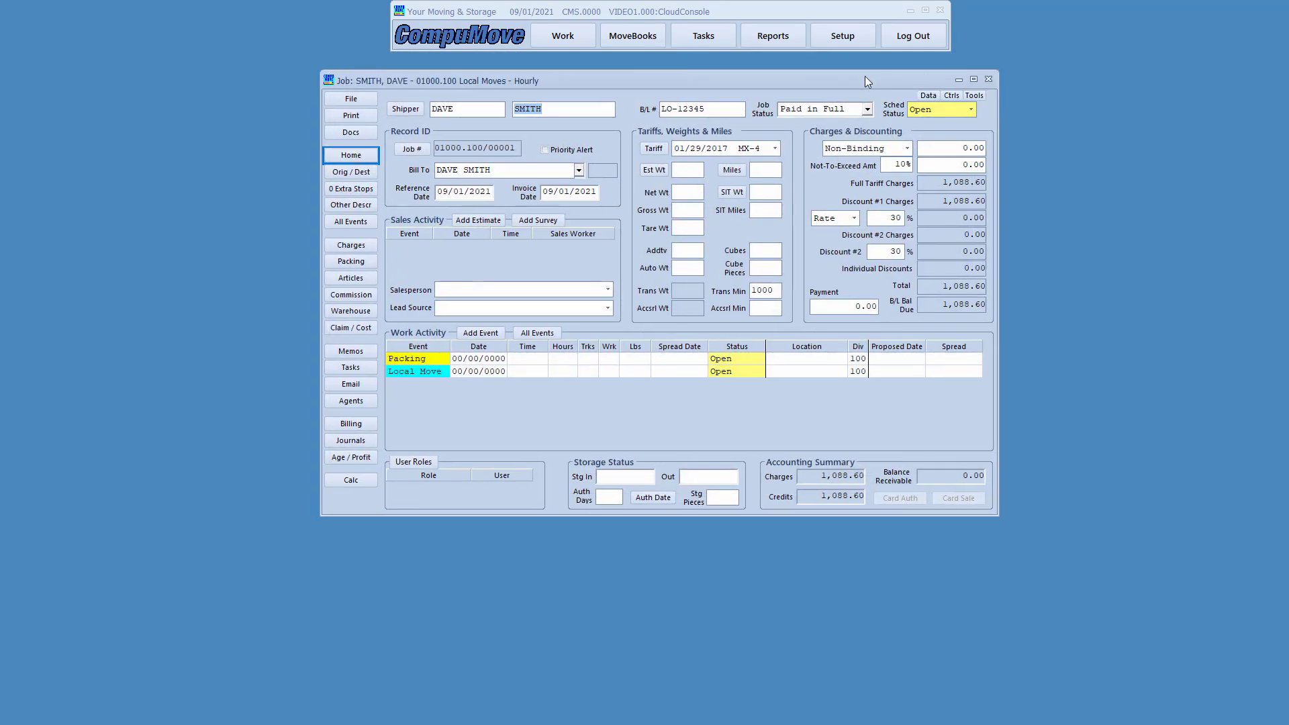
# - Check the 1,088.60 payment in Journals and view Shipment Charges showing 0.00 receivable
pyautogui.click(350, 441)
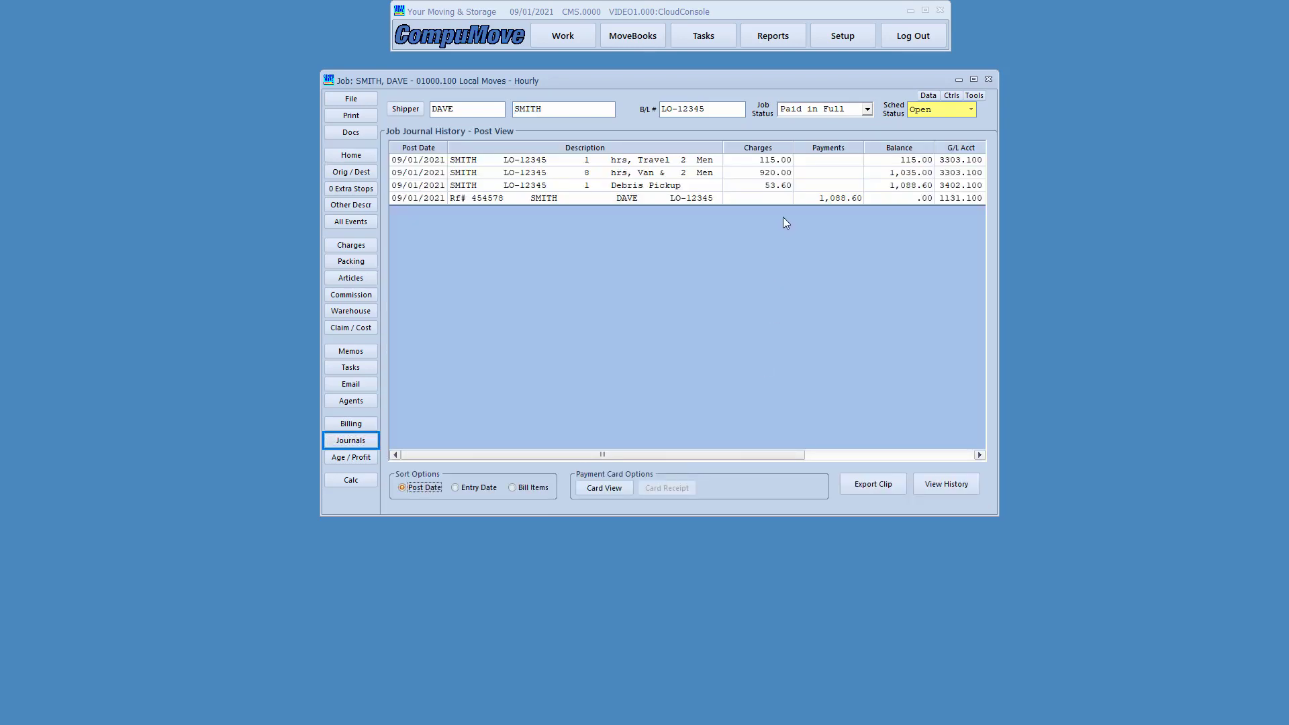
pyautogui.click(807, 202)
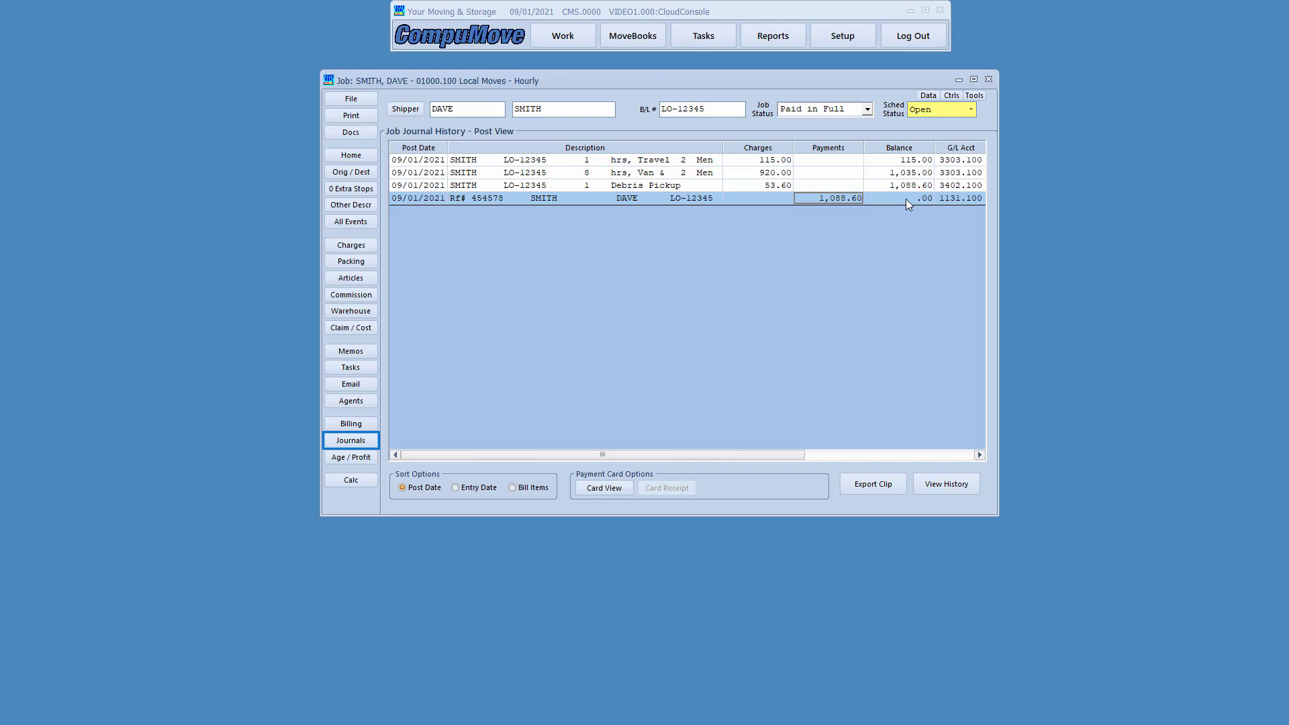
pyautogui.click(372, 159)
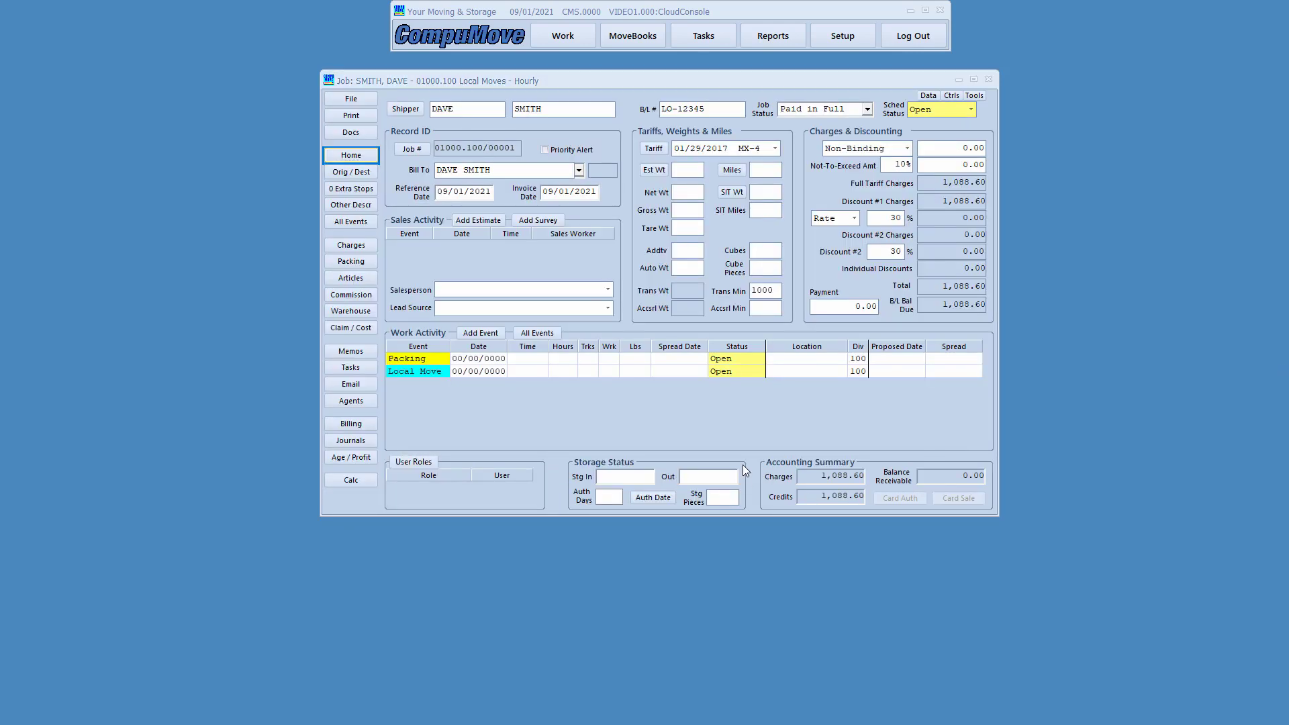
pyautogui.moveTo(759, 454); pyautogui.dragTo(873, 519)
pyautogui.moveTo(875, 452)
pyautogui.mouseDown()
pyautogui.moveTo(942, 486)
pyautogui.moveTo(997, 488)
pyautogui.mouseUp()
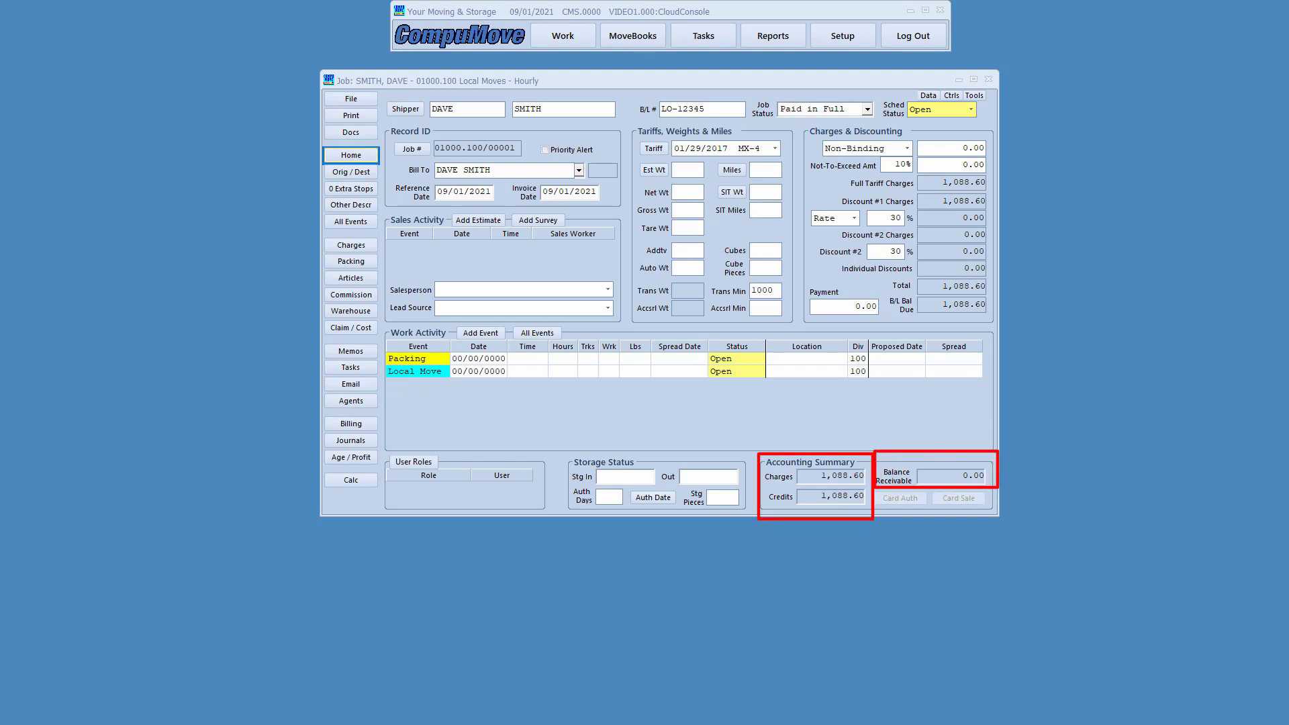
pyautogui.press('Escape')
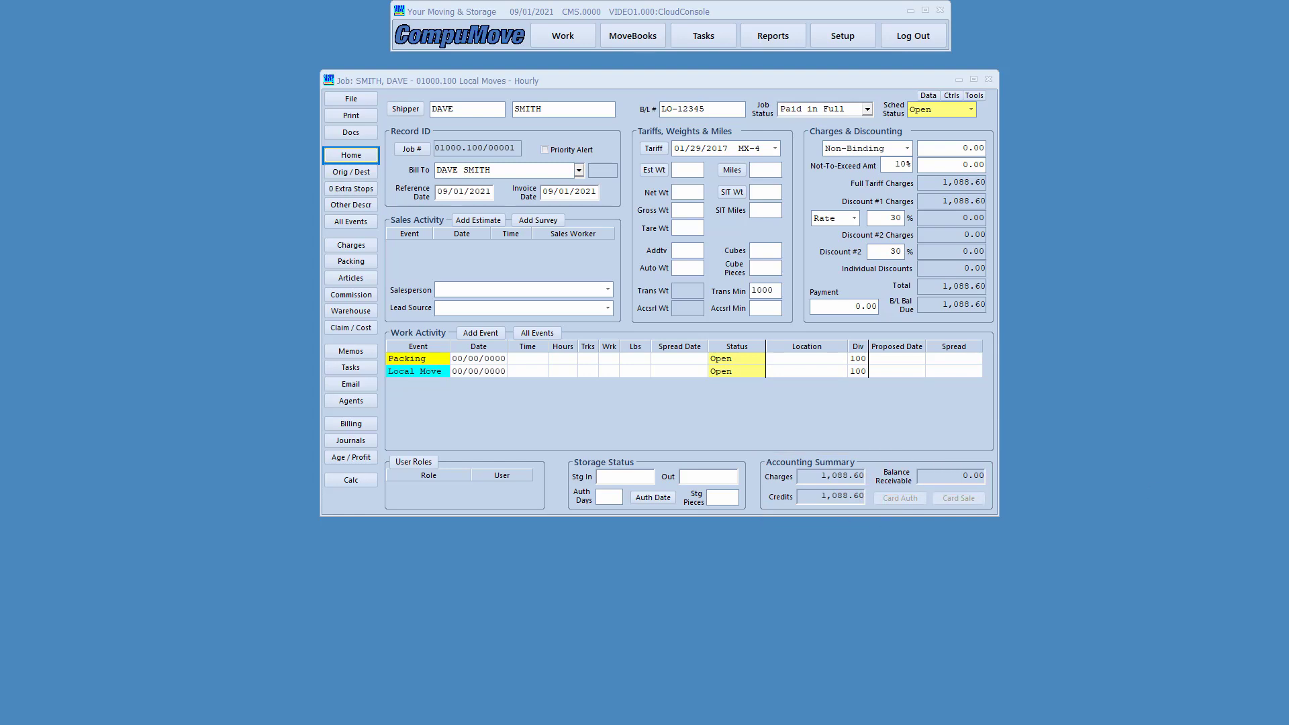
pyautogui.click(350, 245)
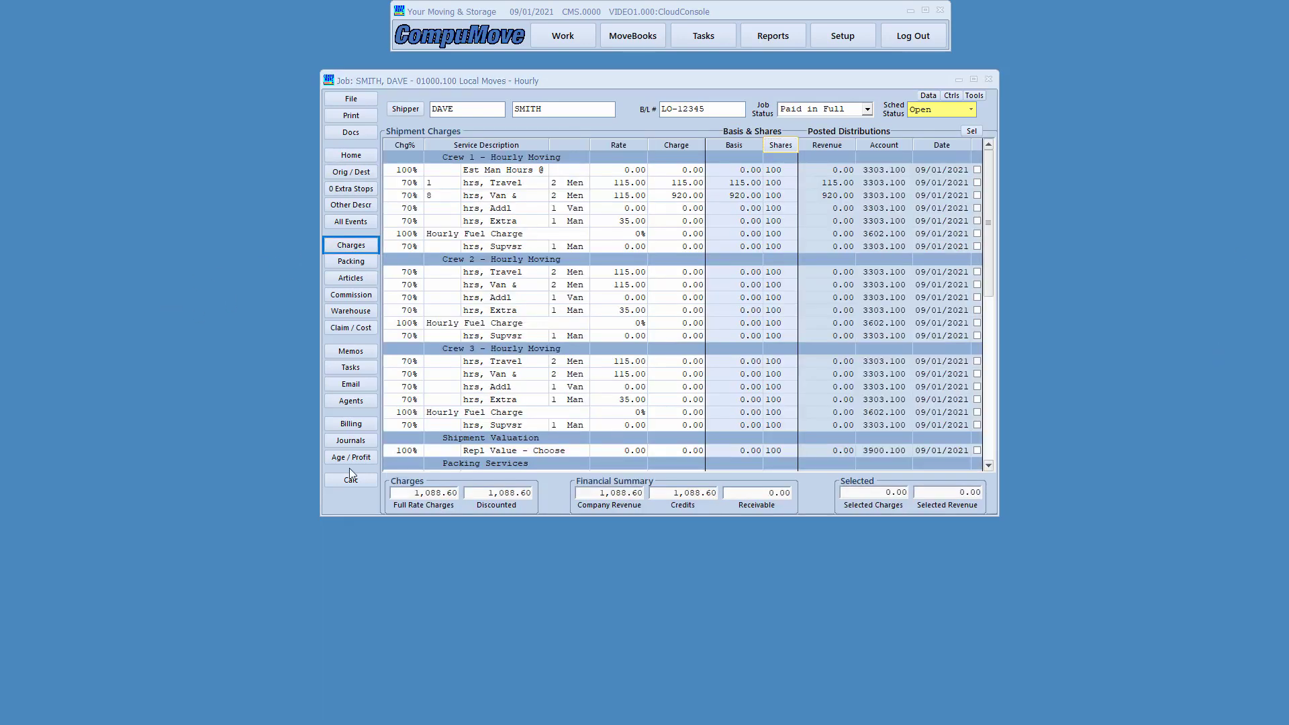
# - Review the Financial Summary, then show Billing with the 1088.60 invoice marked Paid
pyautogui.moveTo(547, 471)
pyautogui.mouseDown()
pyautogui.moveTo(699, 529)
pyautogui.moveTo(808, 521)
pyautogui.mouseUp()
pyautogui.moveTo(721, 485); pyautogui.dragTo(805, 515)
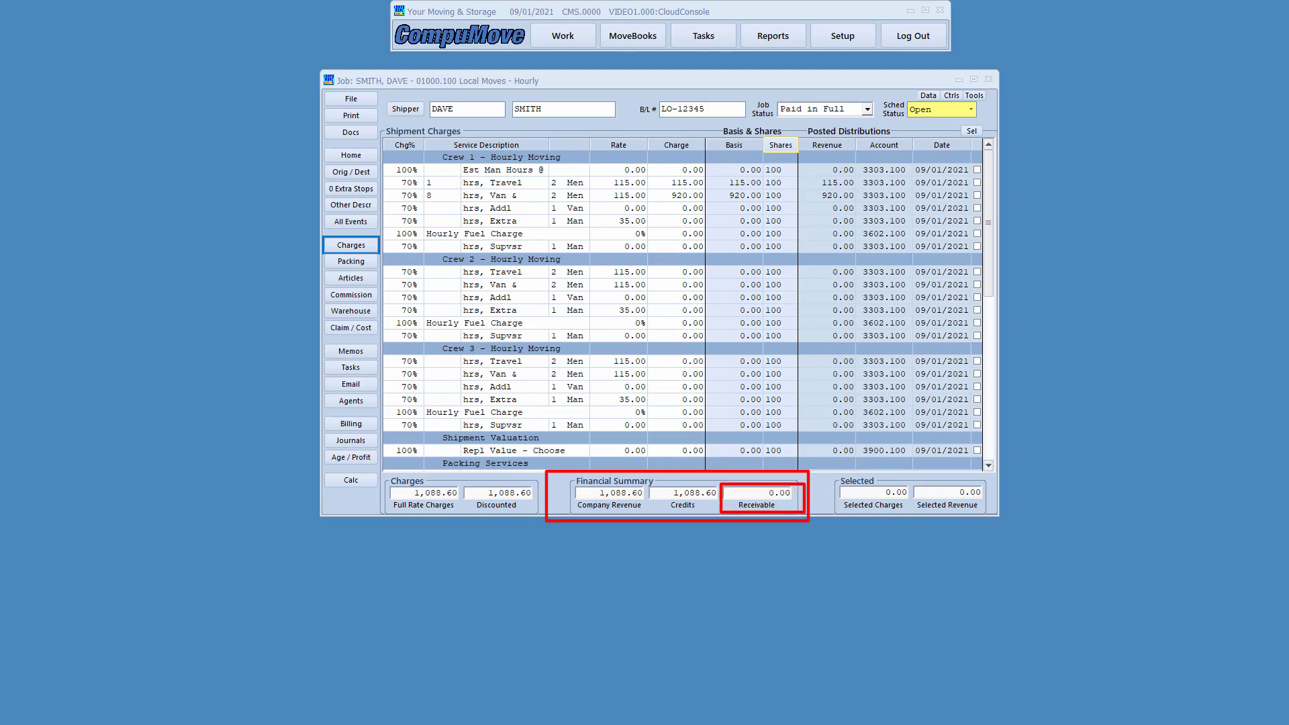
pyautogui.press('Escape')
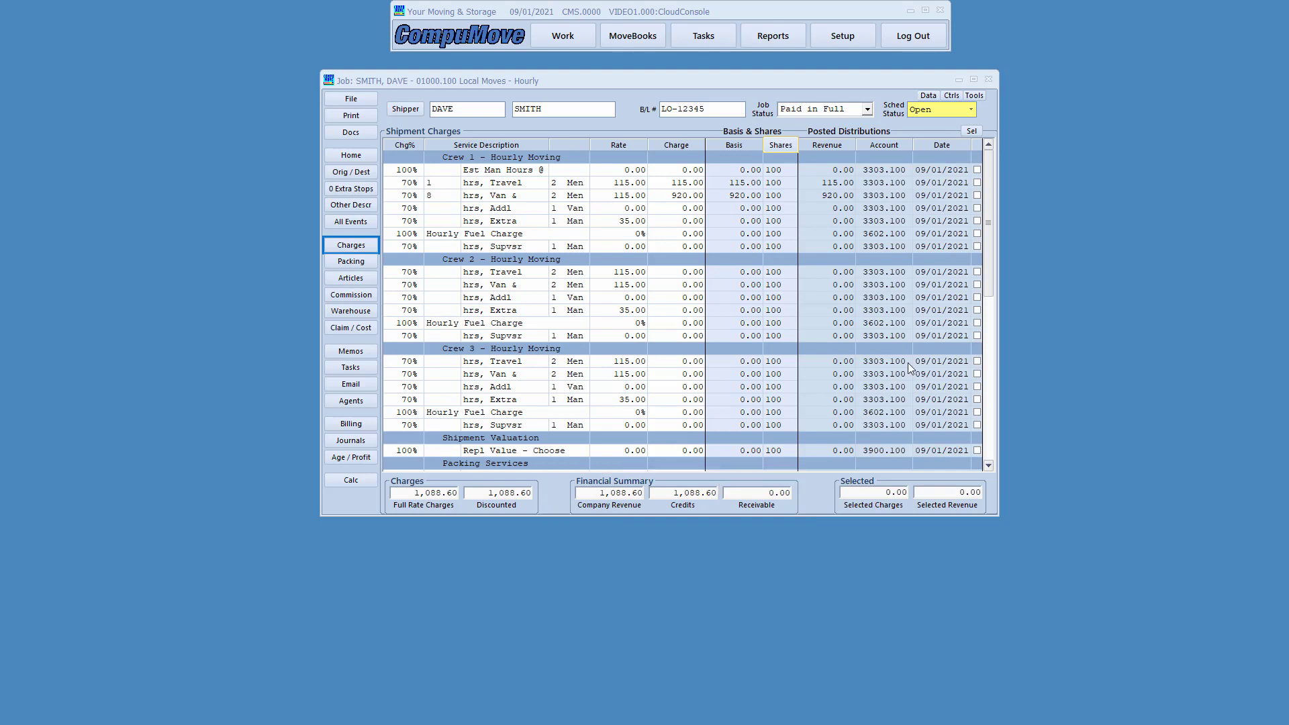
pyautogui.click(351, 424)
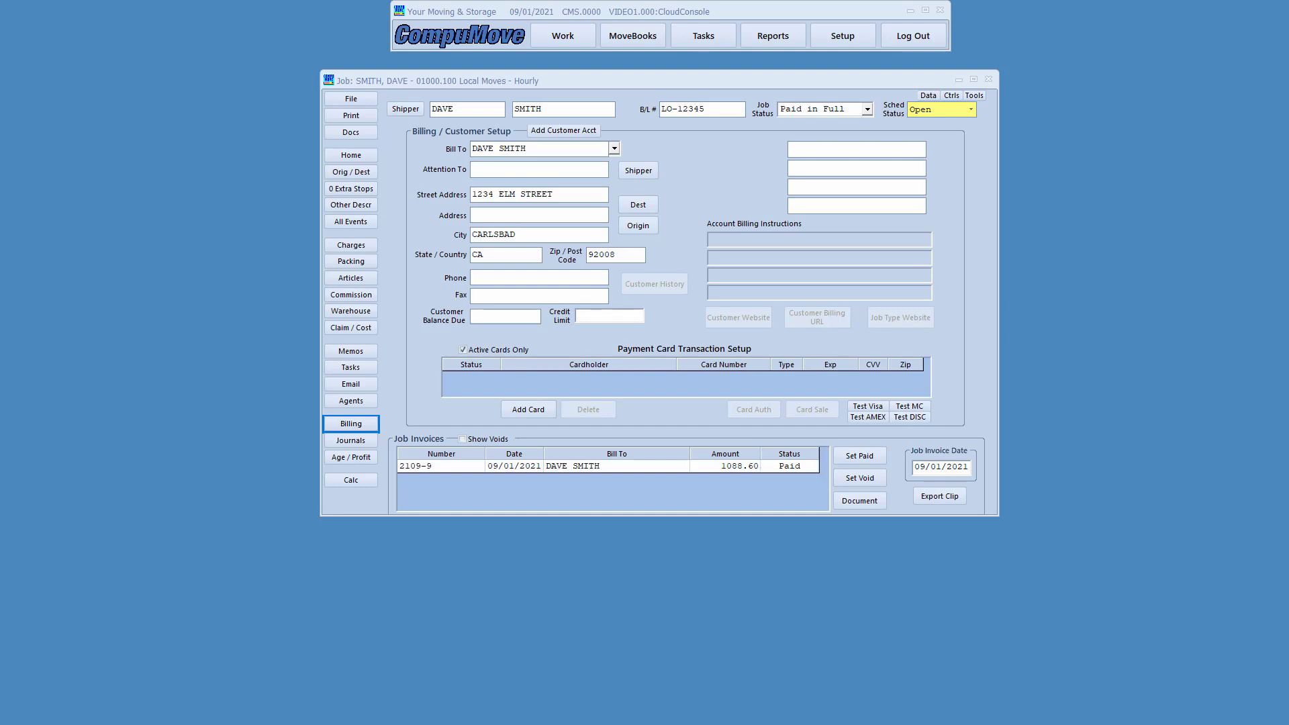
# - Return to the job's Home overview
pyautogui.click(335, 156)
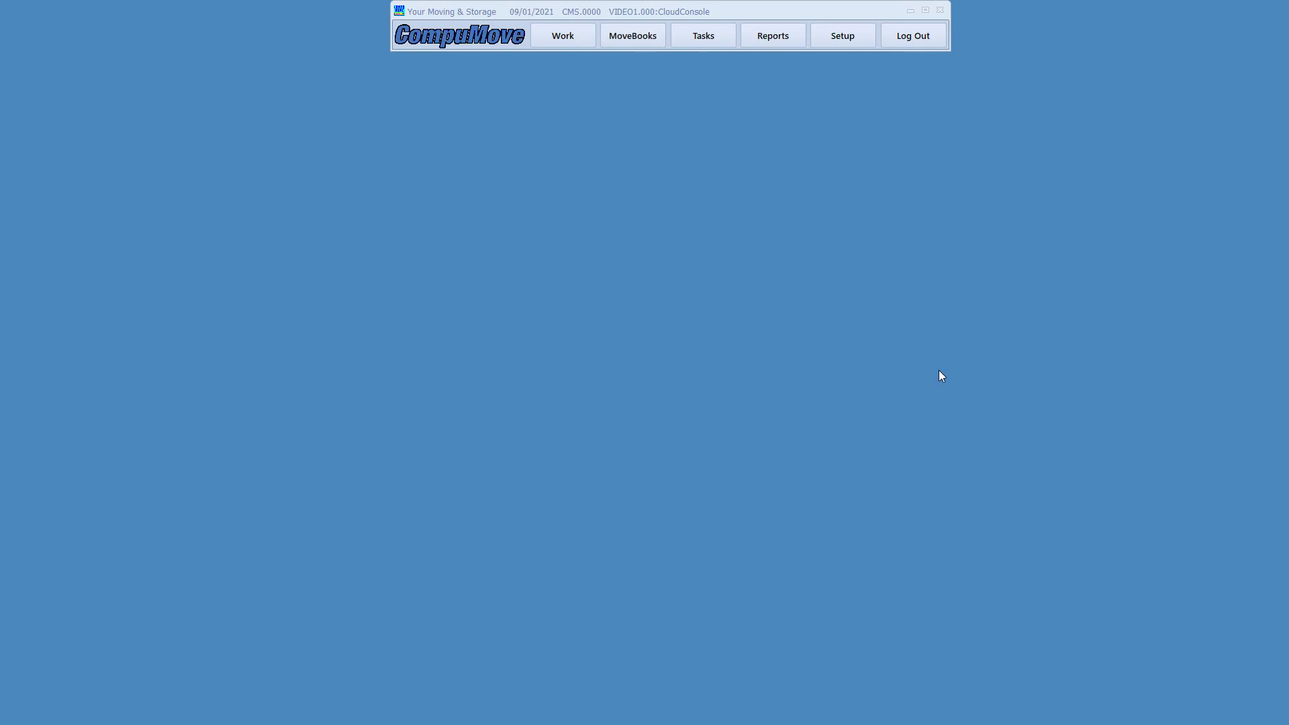
pyautogui.click(770, 42)
pyautogui.click(672, 326)
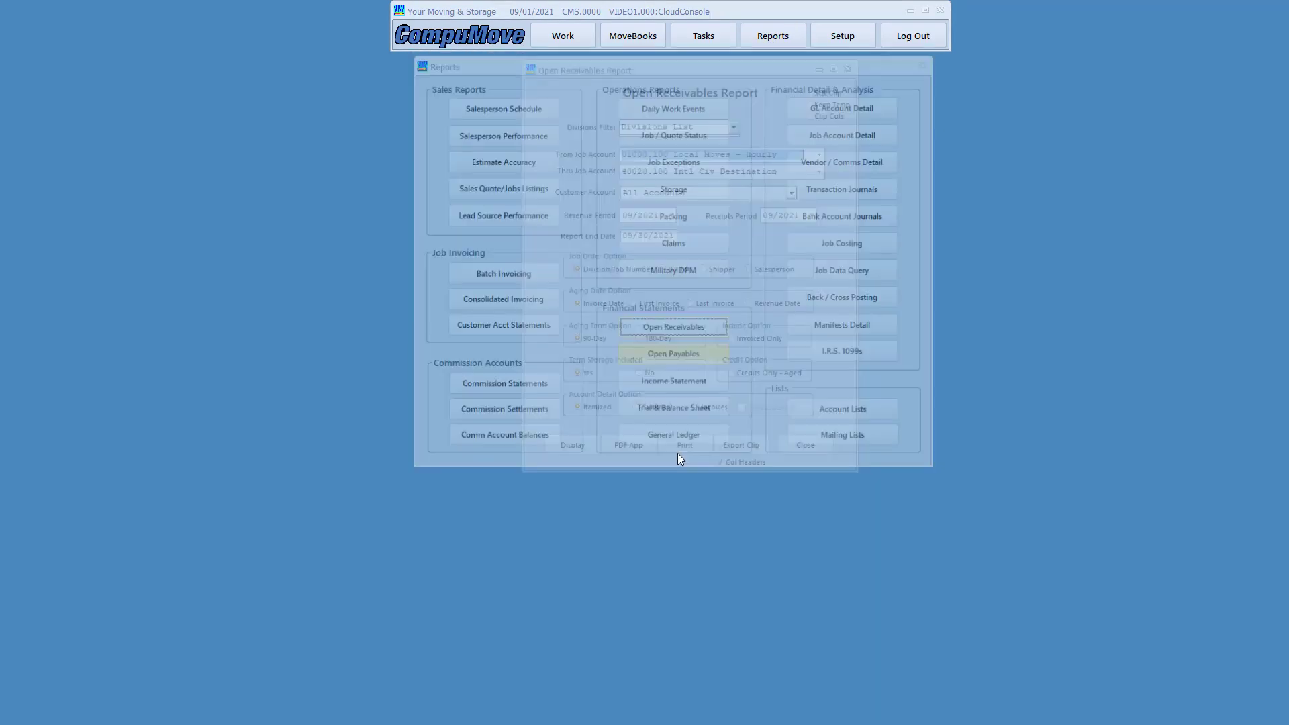
pyautogui.click(583, 462)
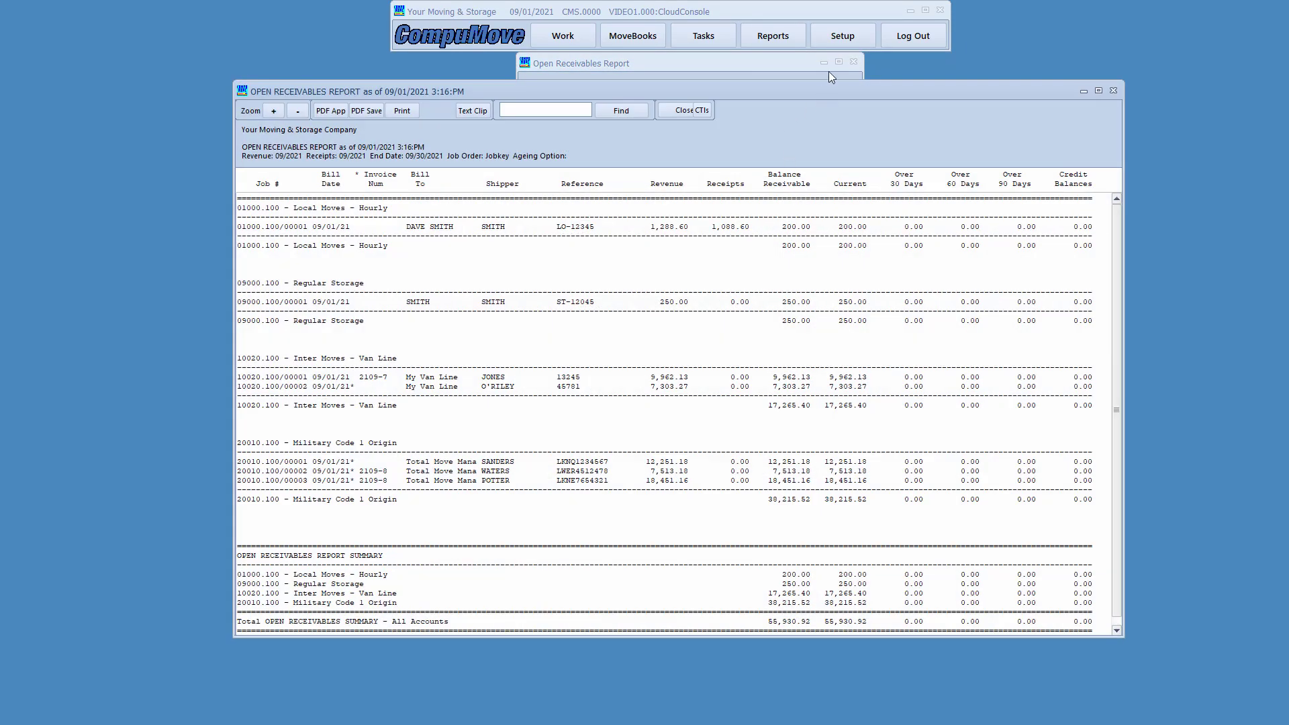
pyautogui.moveTo(804, 90); pyautogui.dragTo(804, 76)
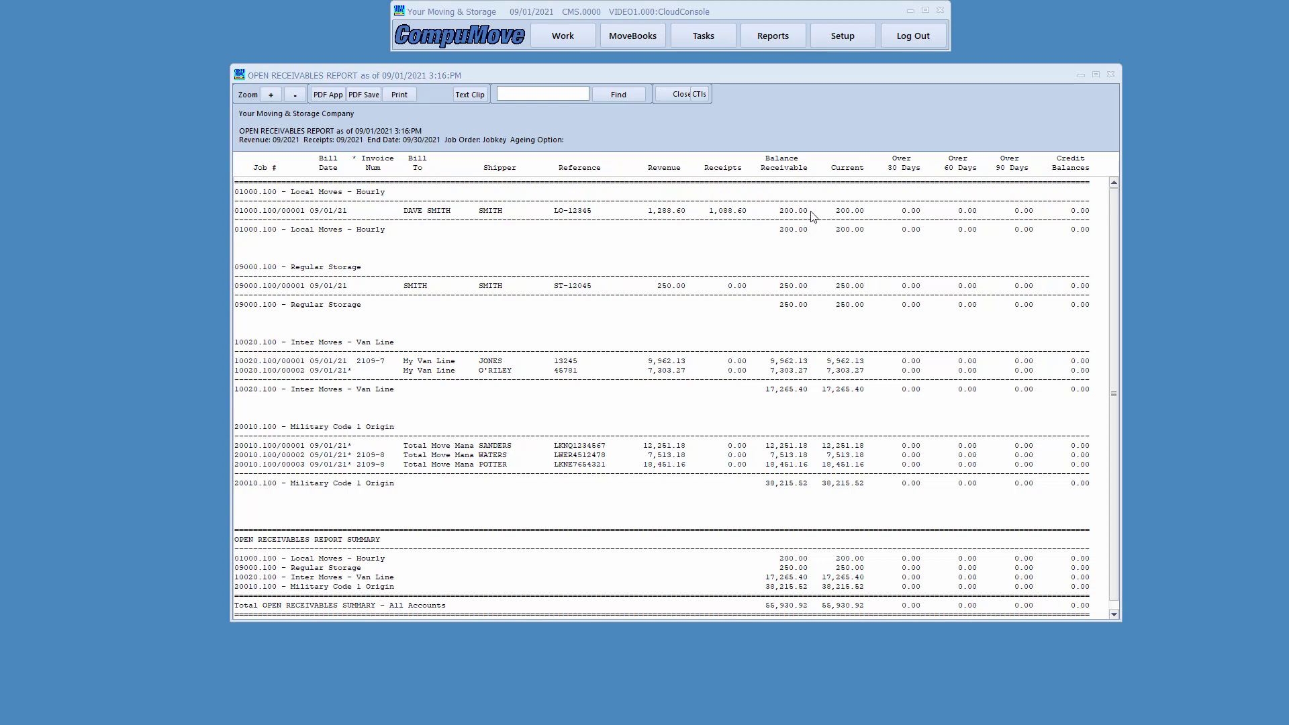
pyautogui.moveTo(765, 197)
pyautogui.mouseDown()
pyautogui.moveTo(793, 225)
pyautogui.moveTo(815, 223)
pyautogui.mouseUp()
pyautogui.moveTo(279, 258); pyautogui.dragTo(373, 278)
pyautogui.moveTo(760, 274)
pyautogui.mouseDown()
pyautogui.moveTo(780, 301)
pyautogui.moveTo(818, 296)
pyautogui.mouseUp()
pyautogui.click(684, 95)
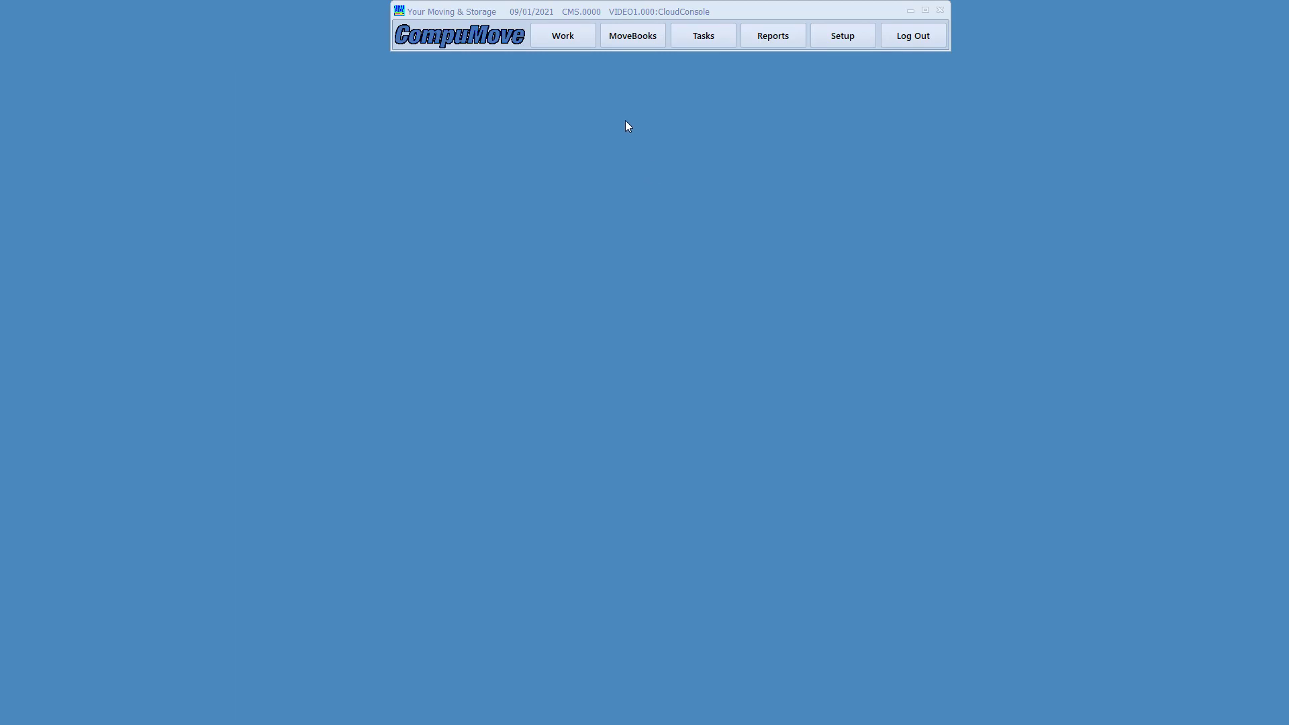
# - Add a 450.00 receipt from the customer to the existing deposit, entering the check number
pyautogui.click(624, 41)
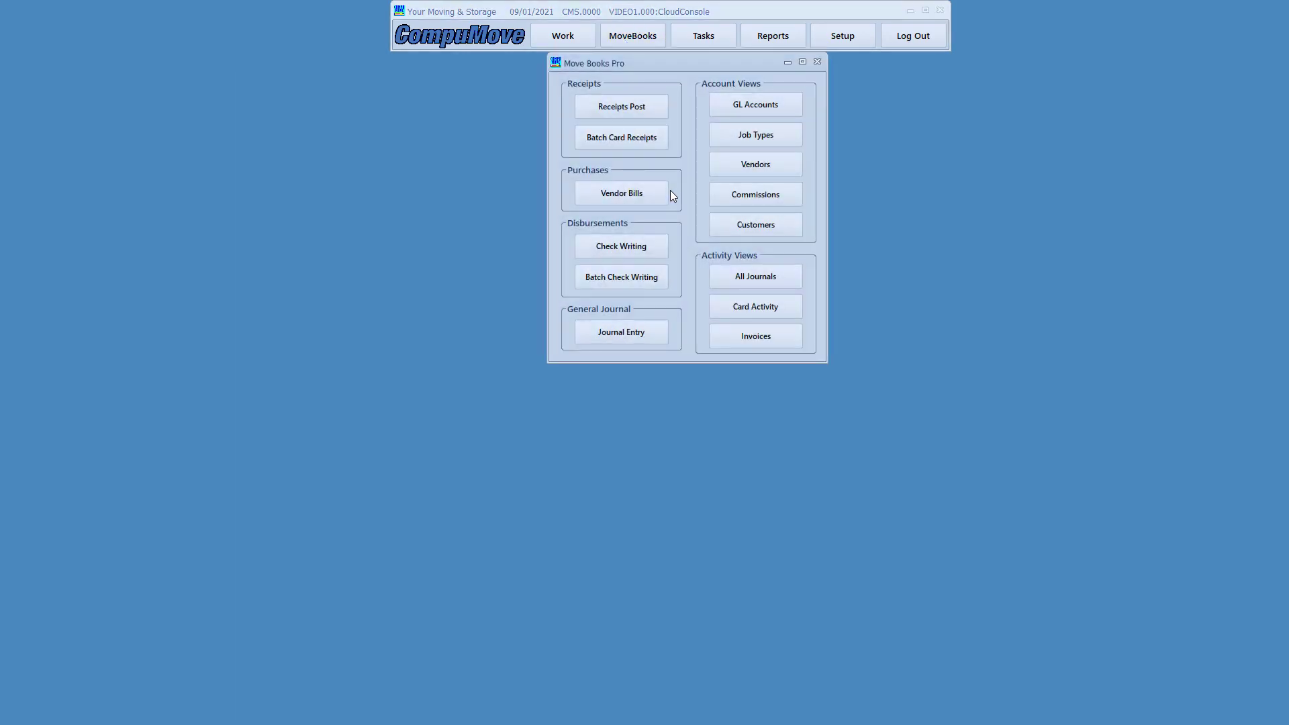
pyautogui.click(643, 113)
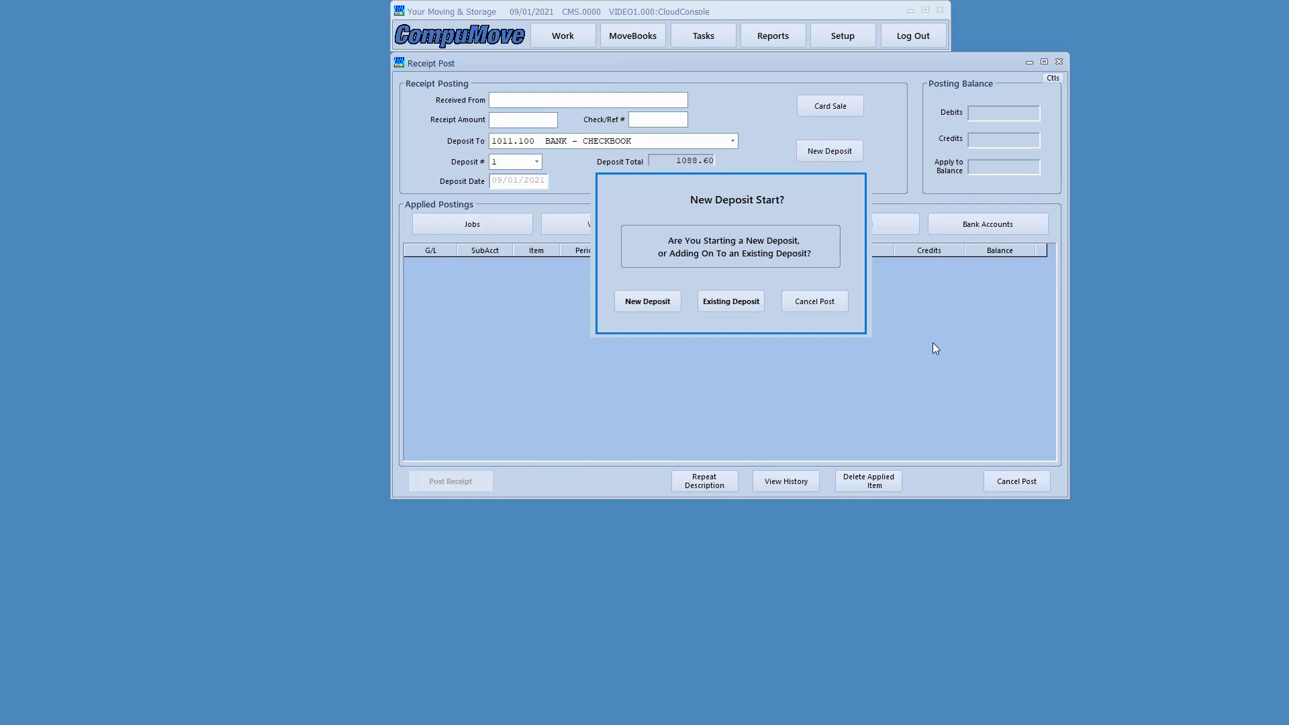
pyautogui.click(732, 307)
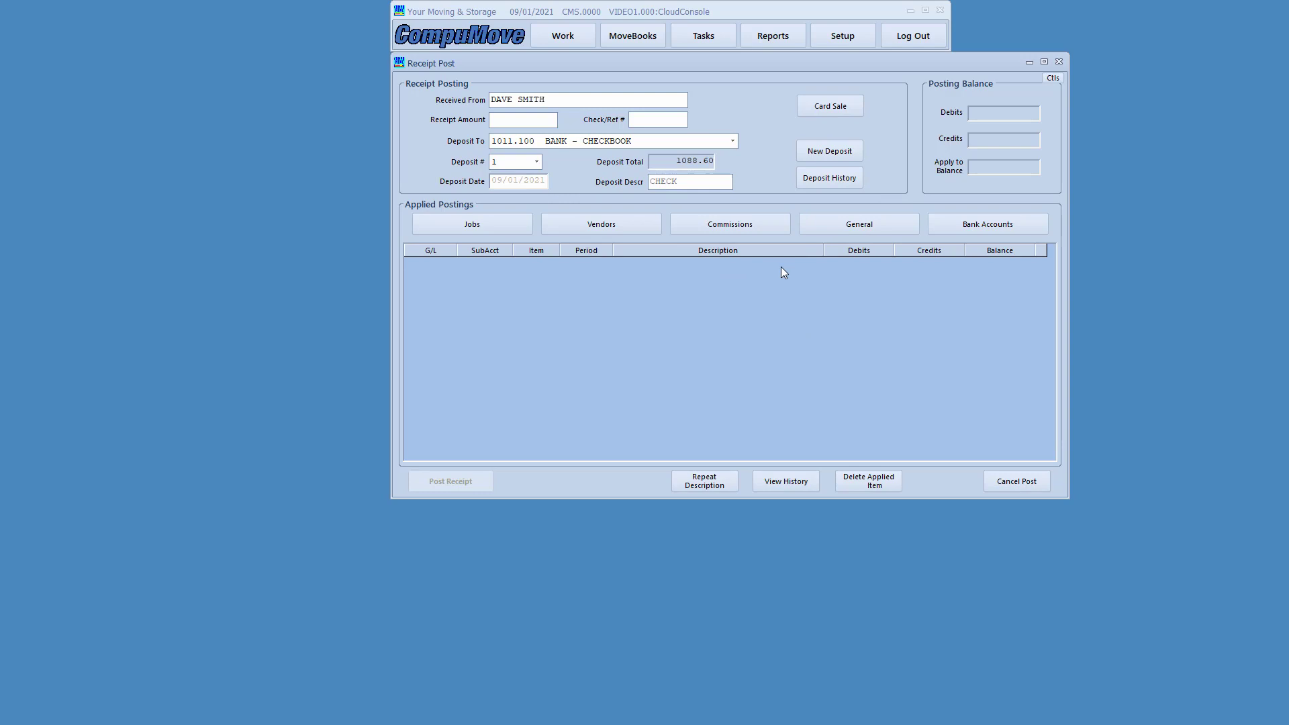
pyautogui.press('Tab')
pyautogui.write('450')
pyautogui.press('Tab')
pyautogui.write('45457')
pyautogui.press('Tab')
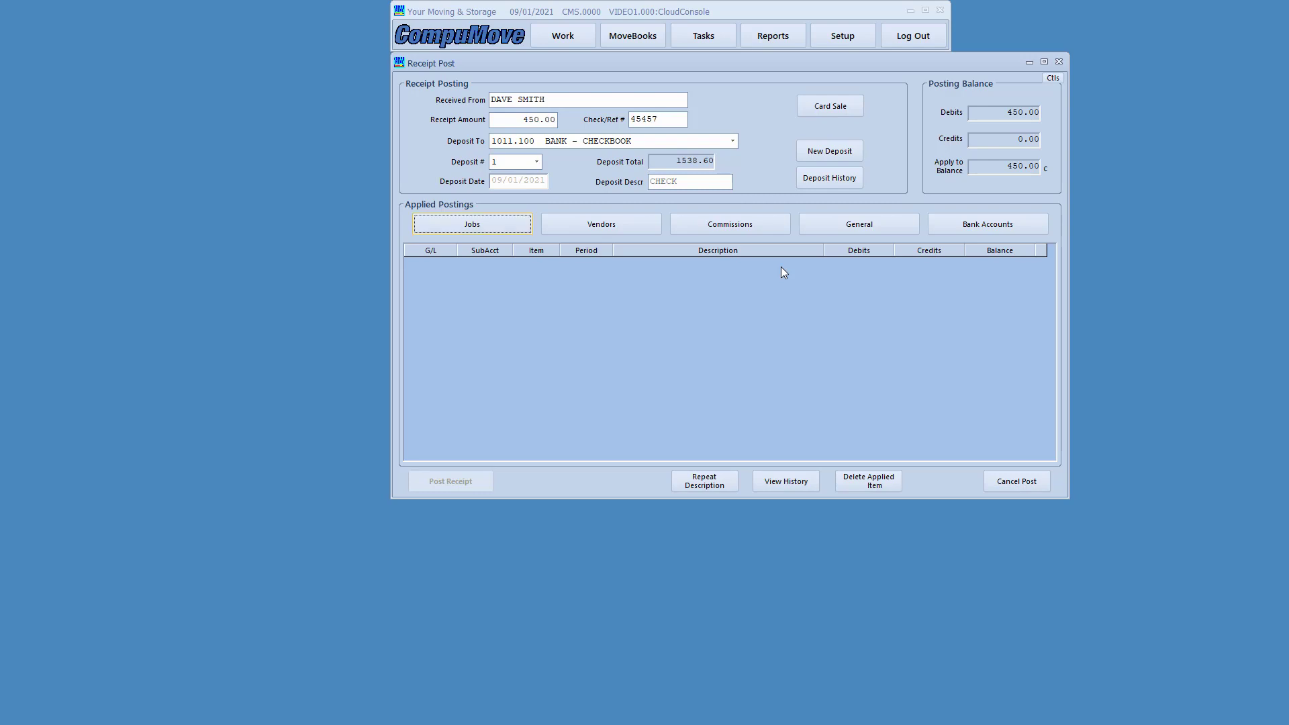
# - Search jobs by the shipper's name and tick both jobs (200.00 and 250.00)
pyautogui.click(487, 228)
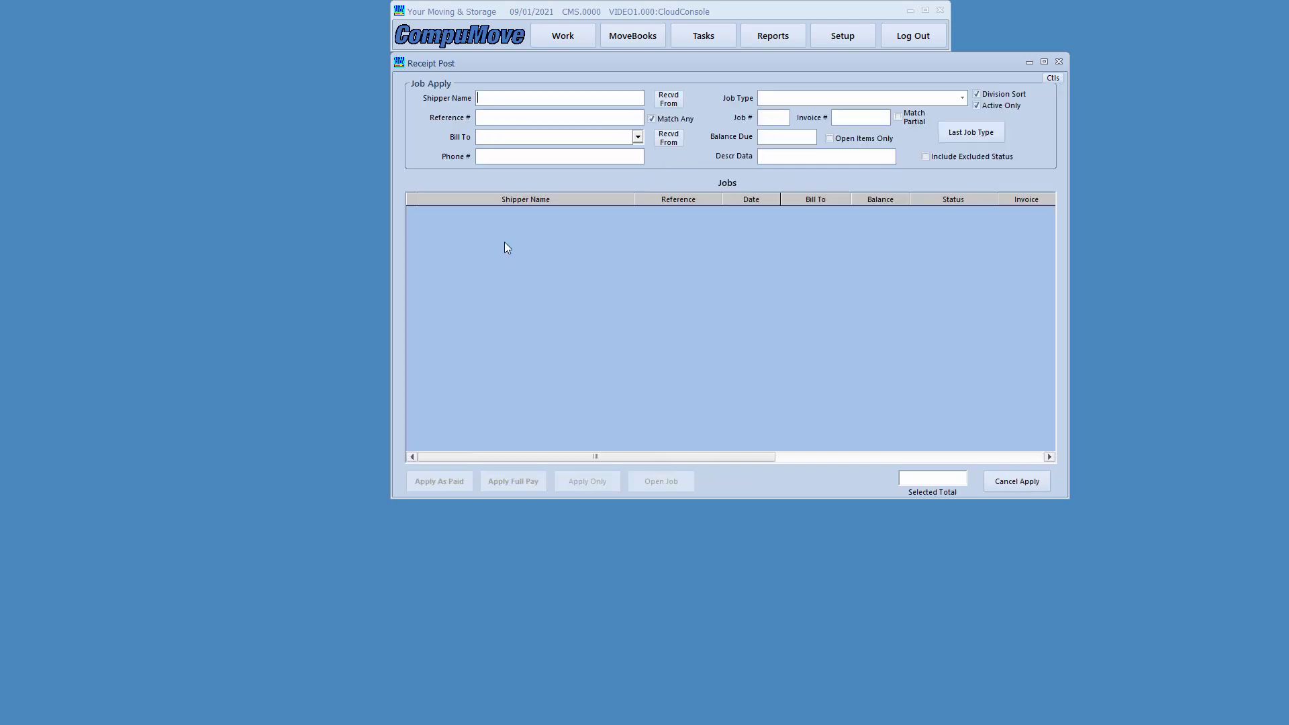
pyautogui.write('SMITH')
pyautogui.press('Return')
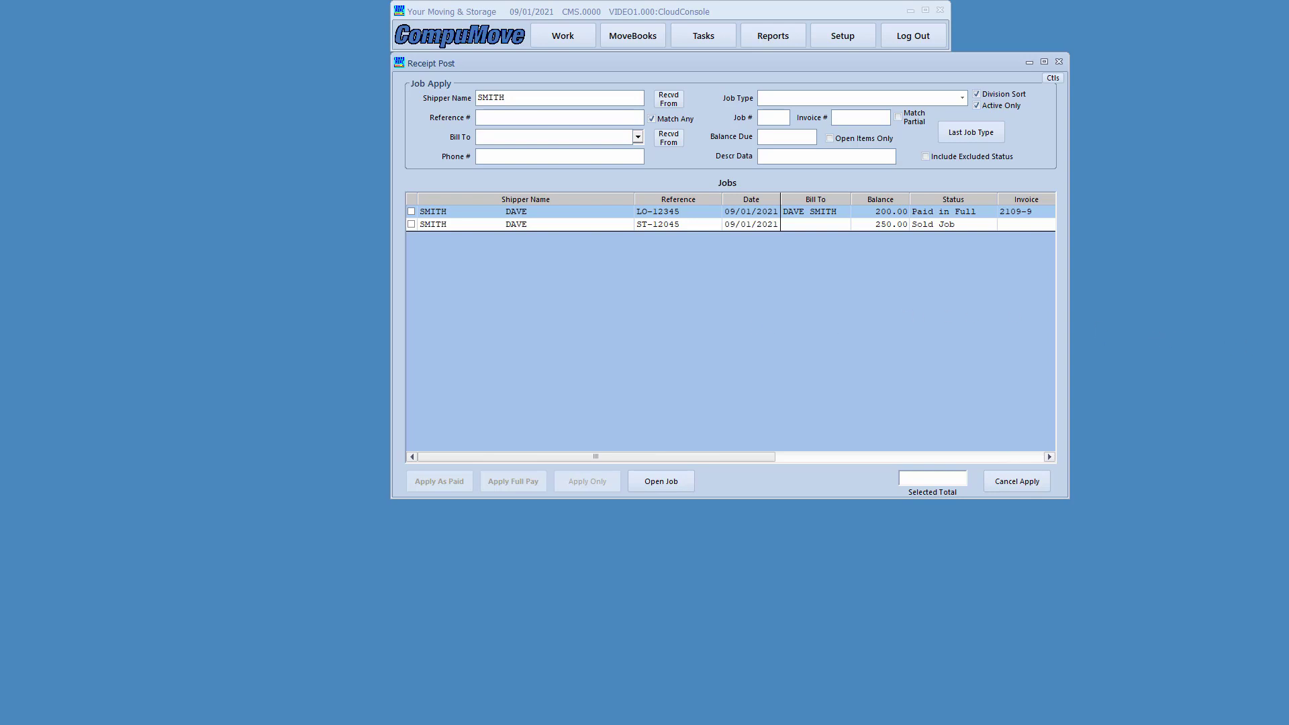
pyautogui.moveTo(402, 188); pyautogui.dragTo(584, 247)
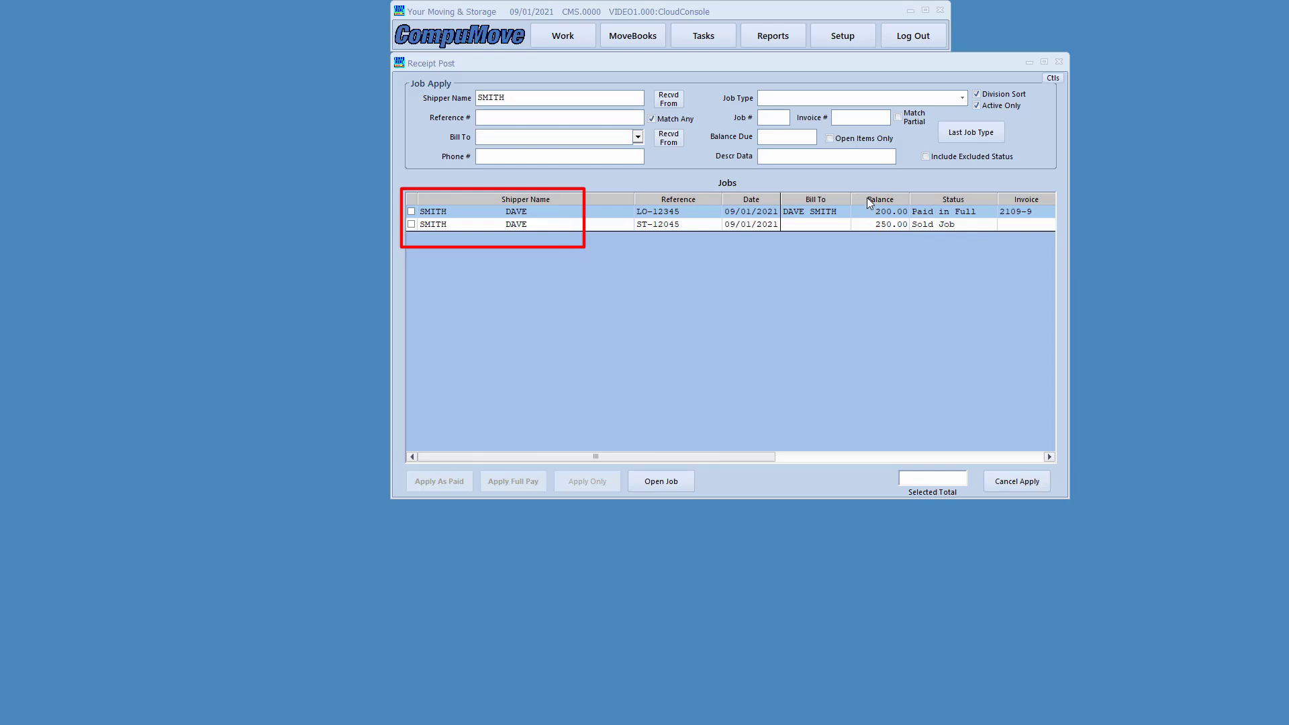
pyautogui.moveTo(850, 190)
pyautogui.mouseDown()
pyautogui.moveTo(877, 240)
pyautogui.moveTo(915, 233)
pyautogui.mouseUp()
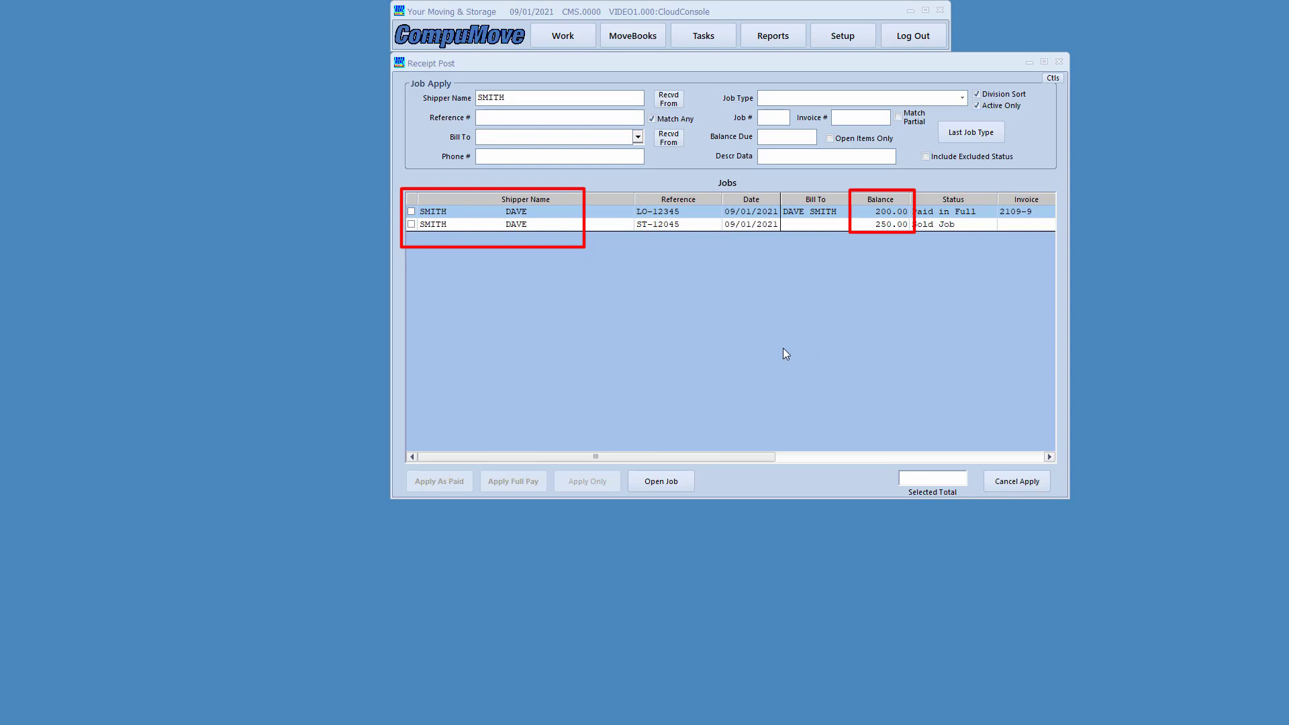
pyautogui.press('Escape')
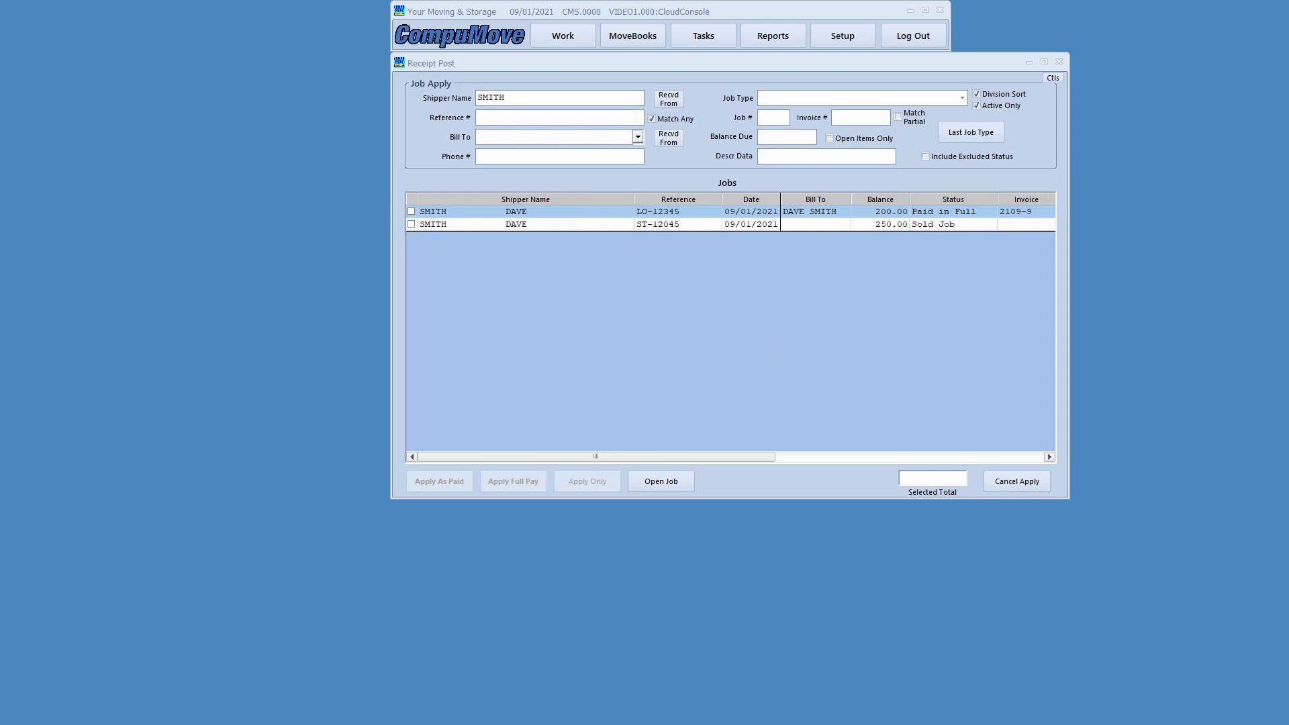
pyautogui.click(466, 210)
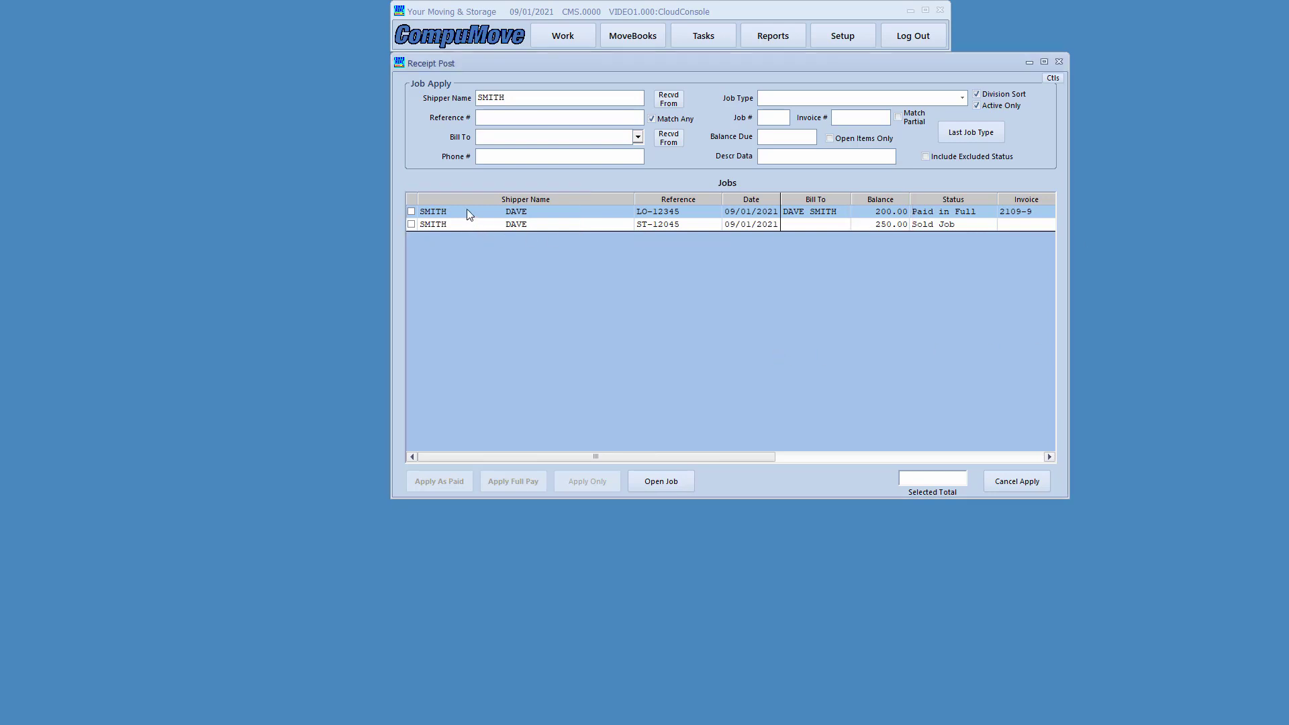
pyautogui.click(478, 226)
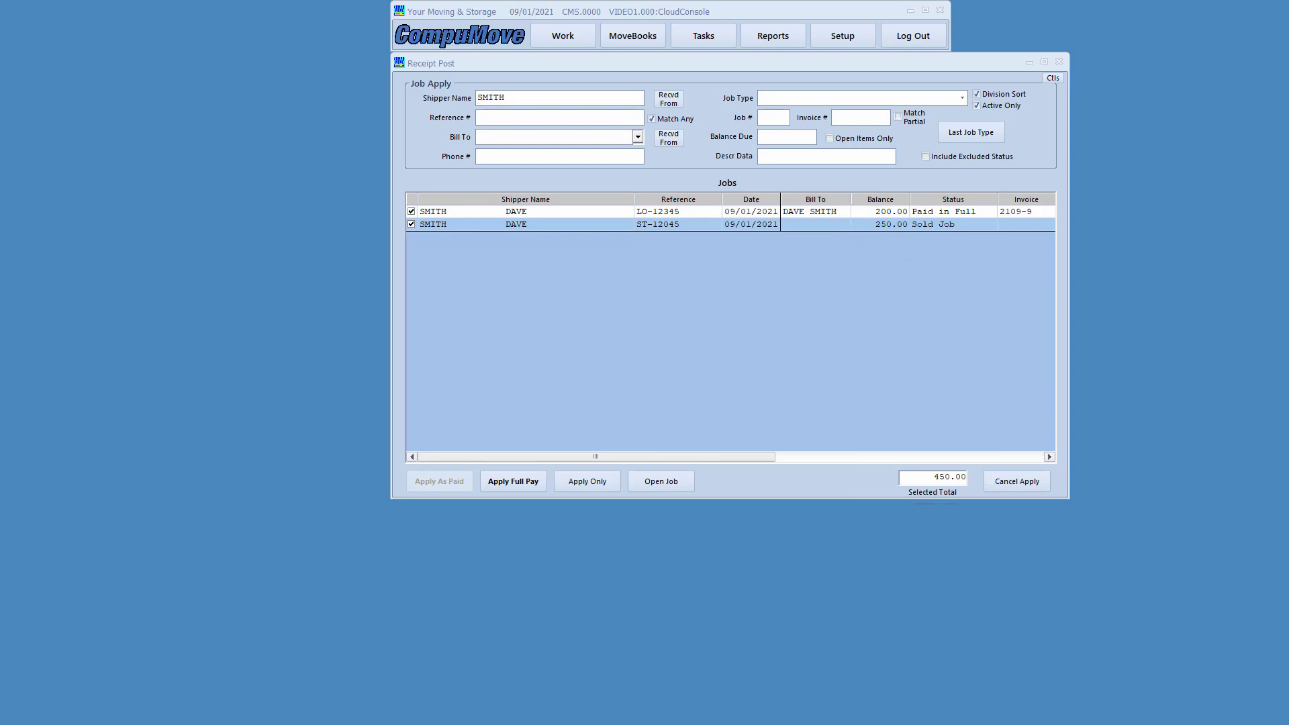
# - Apply 200.00 and 250.00 in full to the two jobs, leaving 0.00, and post the 450.00 receipt
pyautogui.click(514, 482)
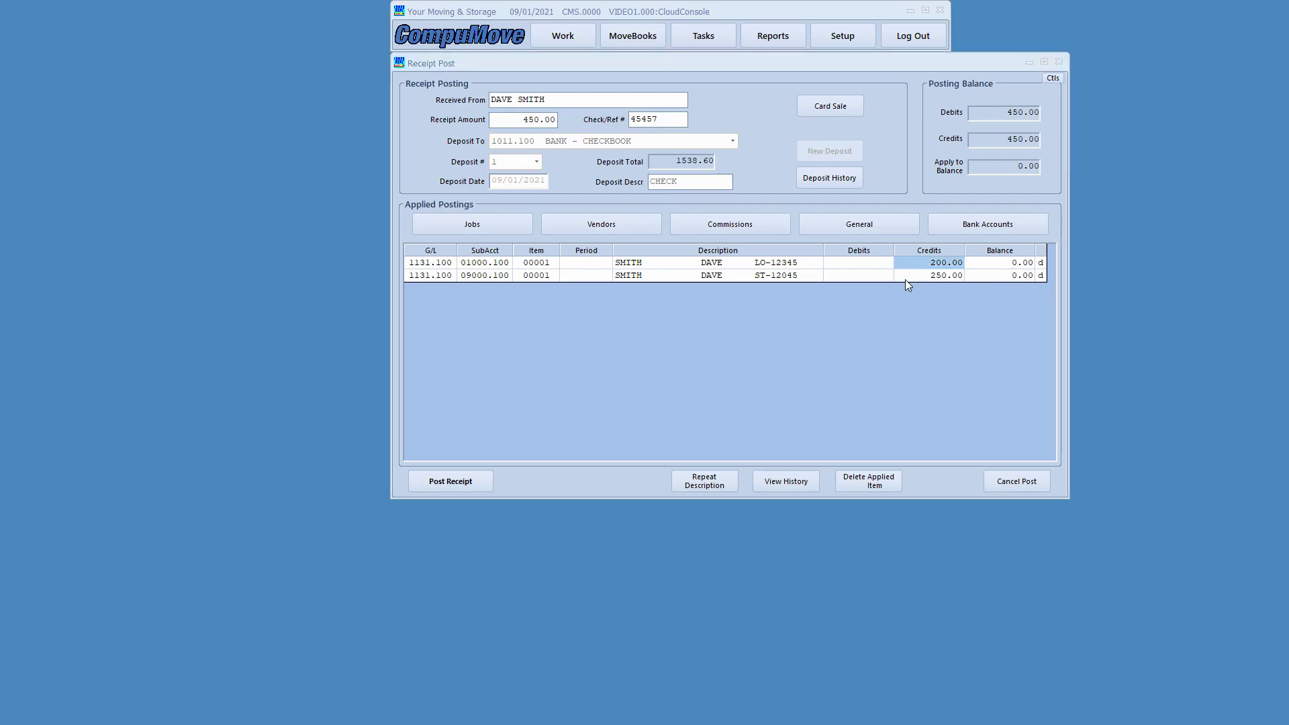
pyautogui.moveTo(894, 244); pyautogui.dragTo(965, 288)
pyautogui.moveTo(982, 243); pyautogui.dragTo(1050, 293)
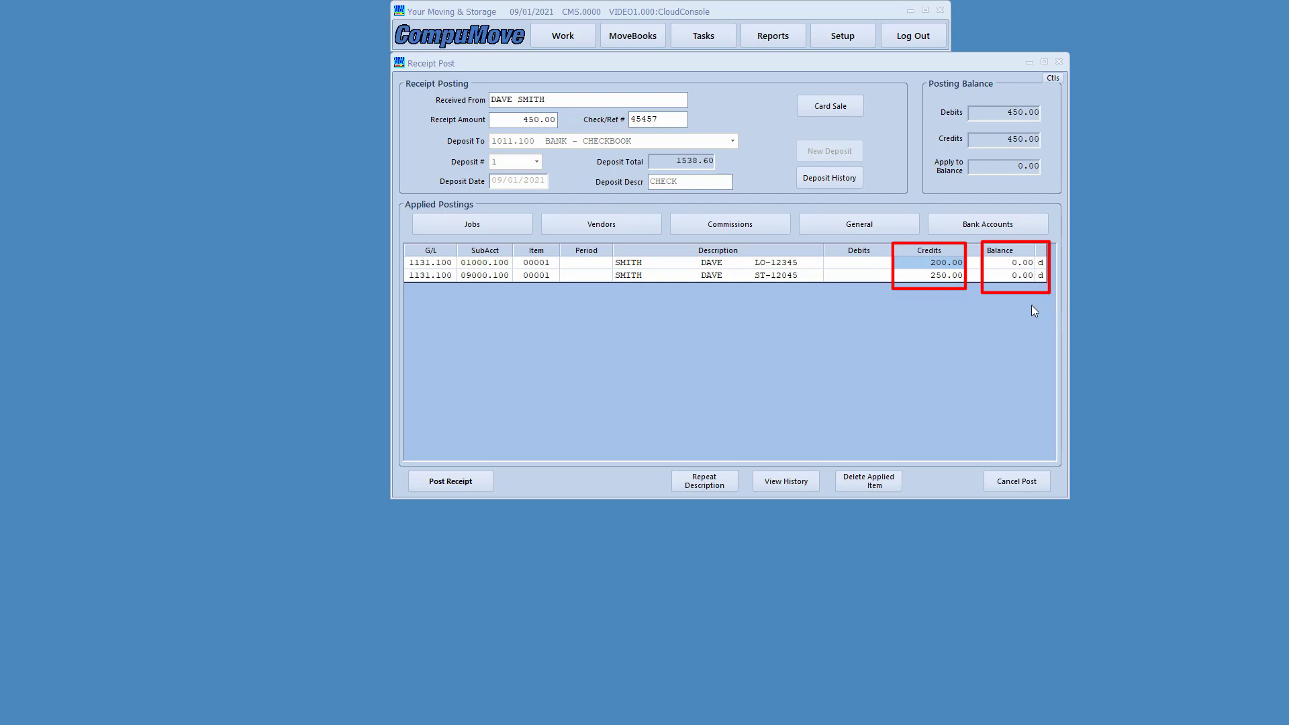
pyautogui.moveTo(415, 106)
pyautogui.mouseDown()
pyautogui.moveTo(490, 129)
pyautogui.moveTo(573, 132)
pyautogui.mouseUp()
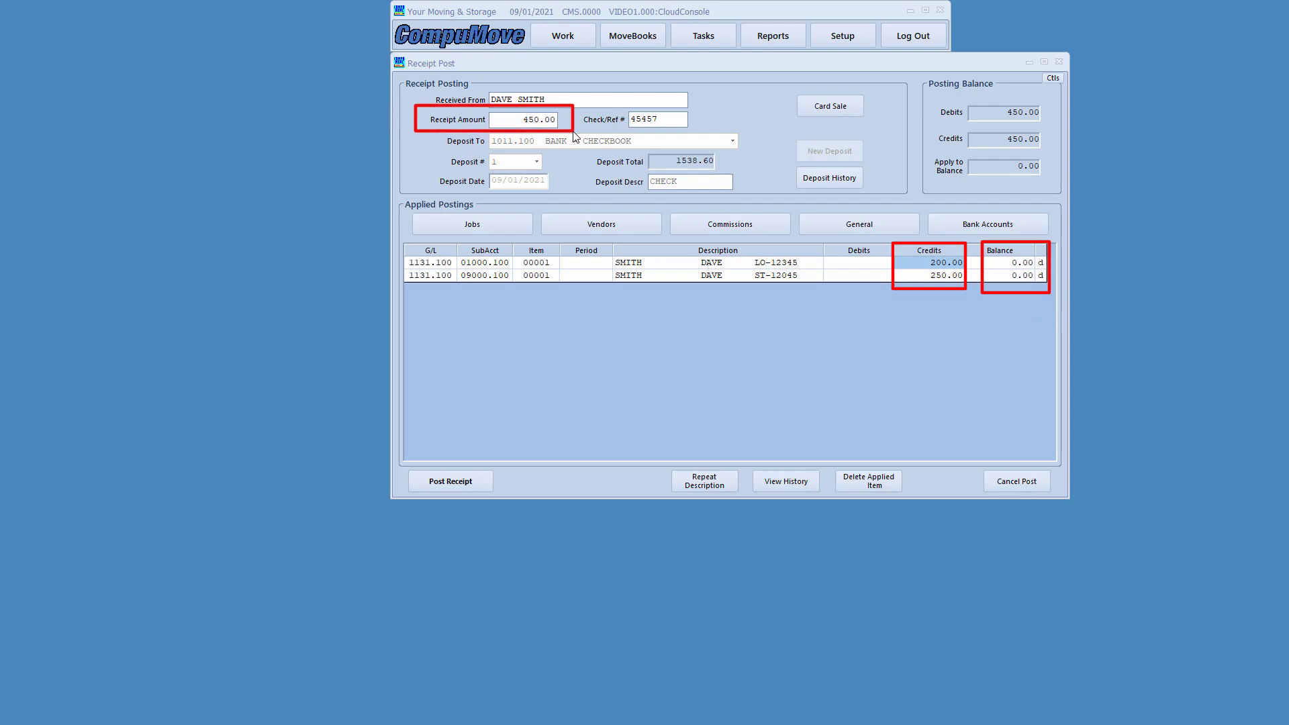
pyautogui.moveTo(932, 154); pyautogui.dragTo(1042, 187)
pyautogui.moveTo(471, 507); pyautogui.dragTo(500, 504)
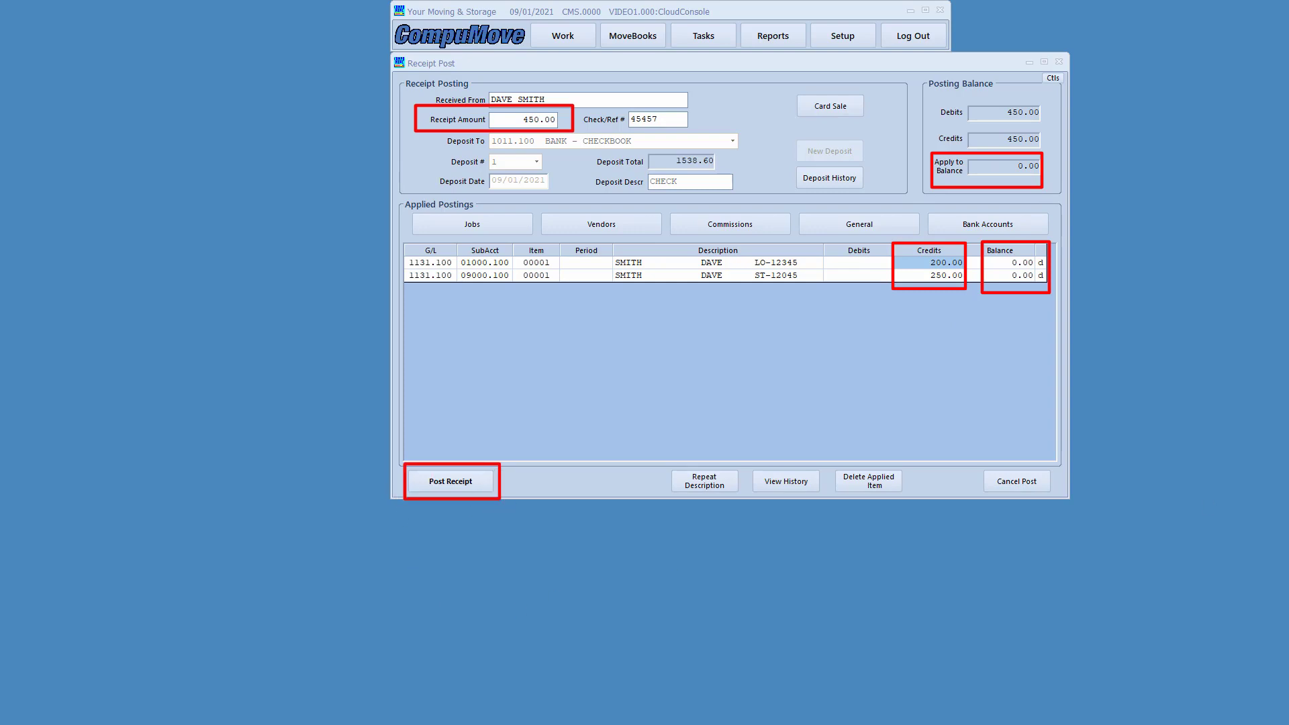
pyautogui.press('Escape')
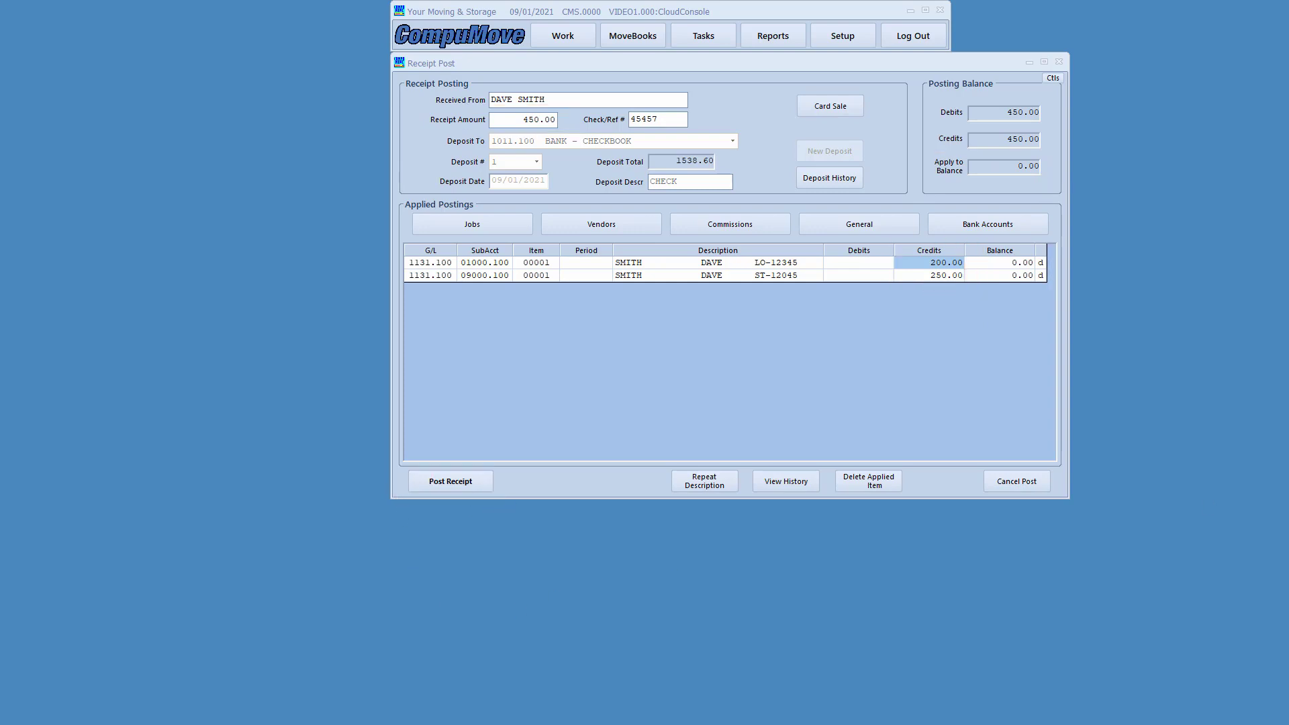
pyautogui.click(463, 485)
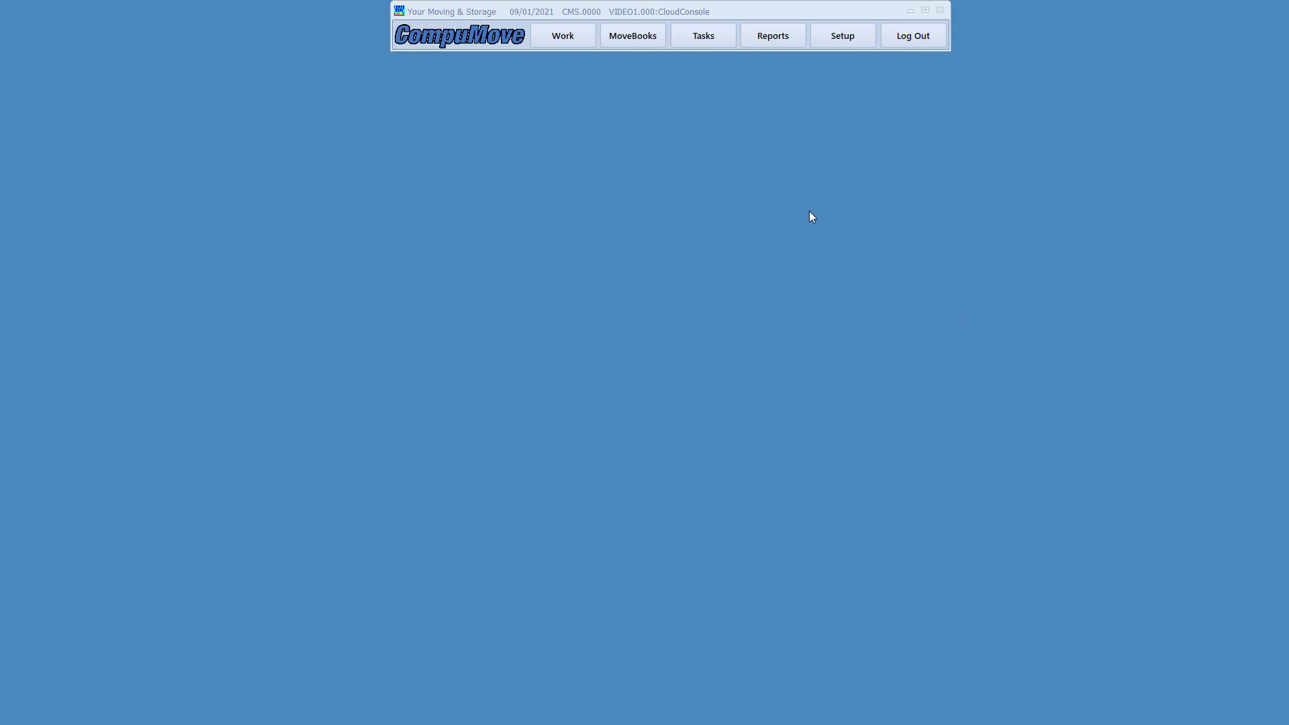
# - Review Total Move Management's three open job balances totalling 38,215.52, then reopen the Move Books Pro menu
pyautogui.click(631, 39)
pyautogui.click(777, 228)
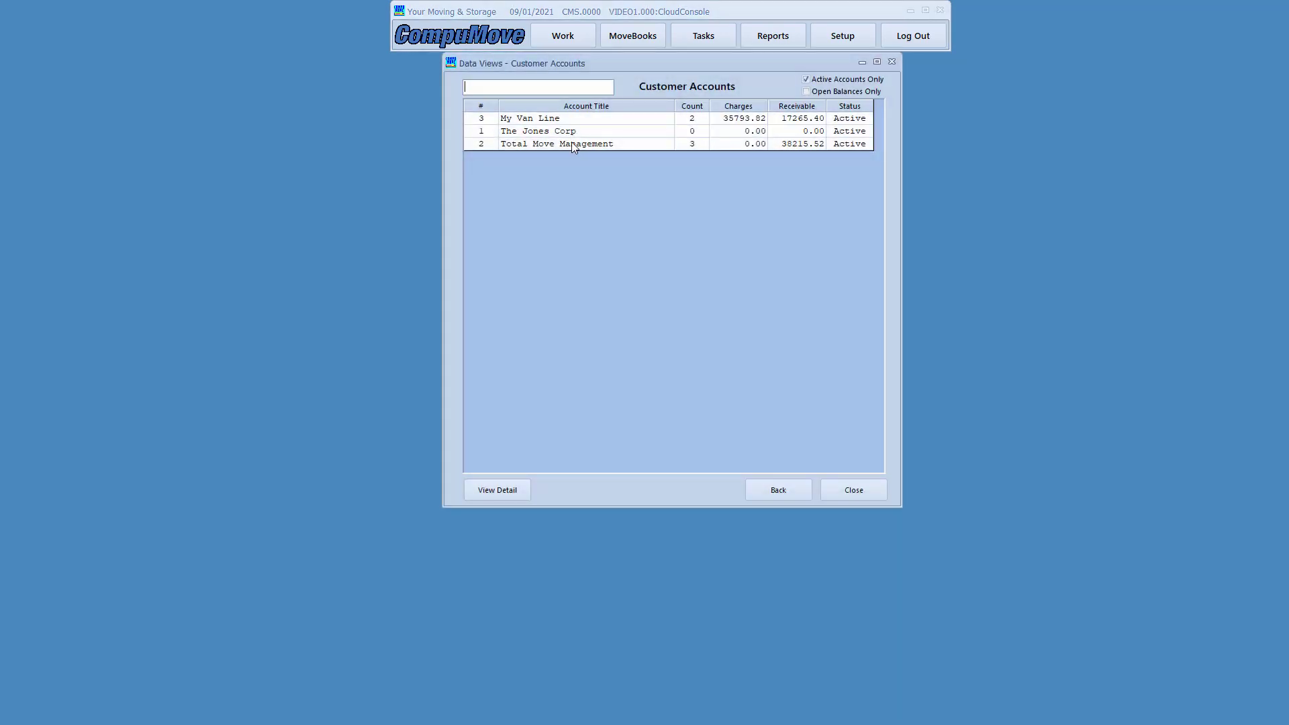
pyautogui.doubleClick(570, 143)
pyautogui.moveTo(779, 66); pyautogui.dragTo(728, 85)
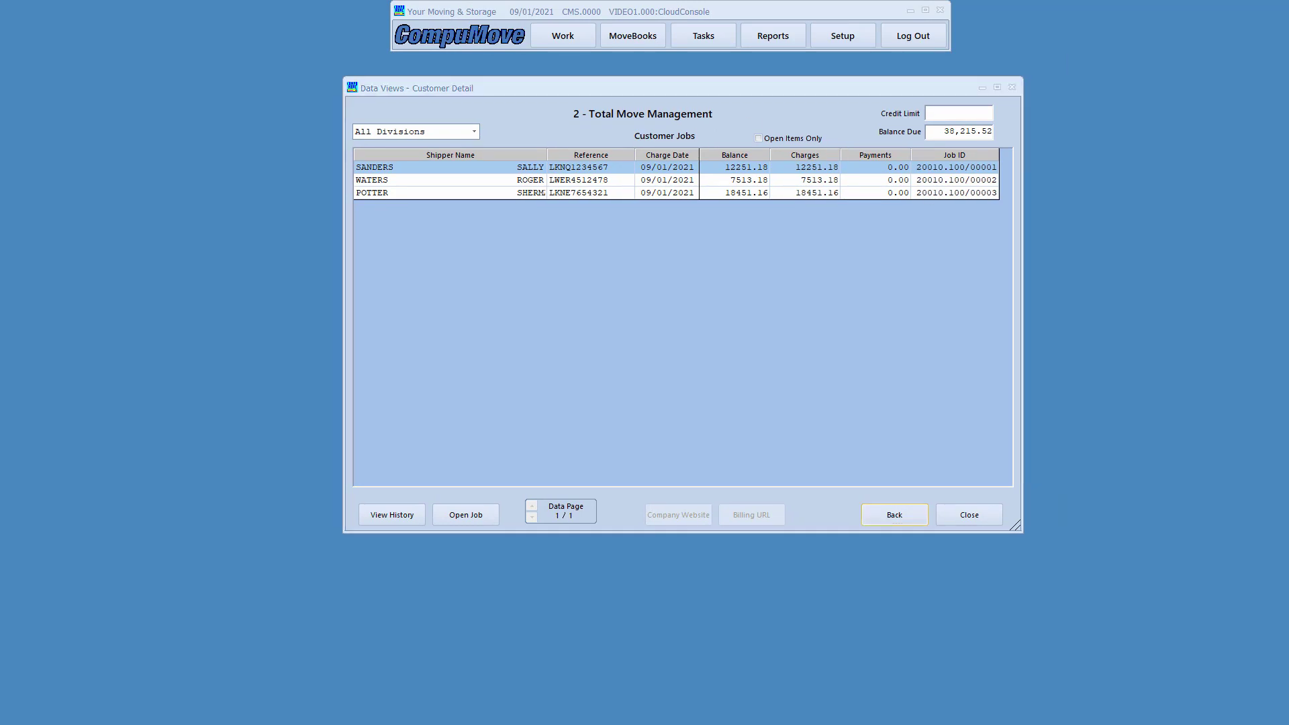
pyautogui.moveTo(690, 139); pyautogui.dragTo(787, 209)
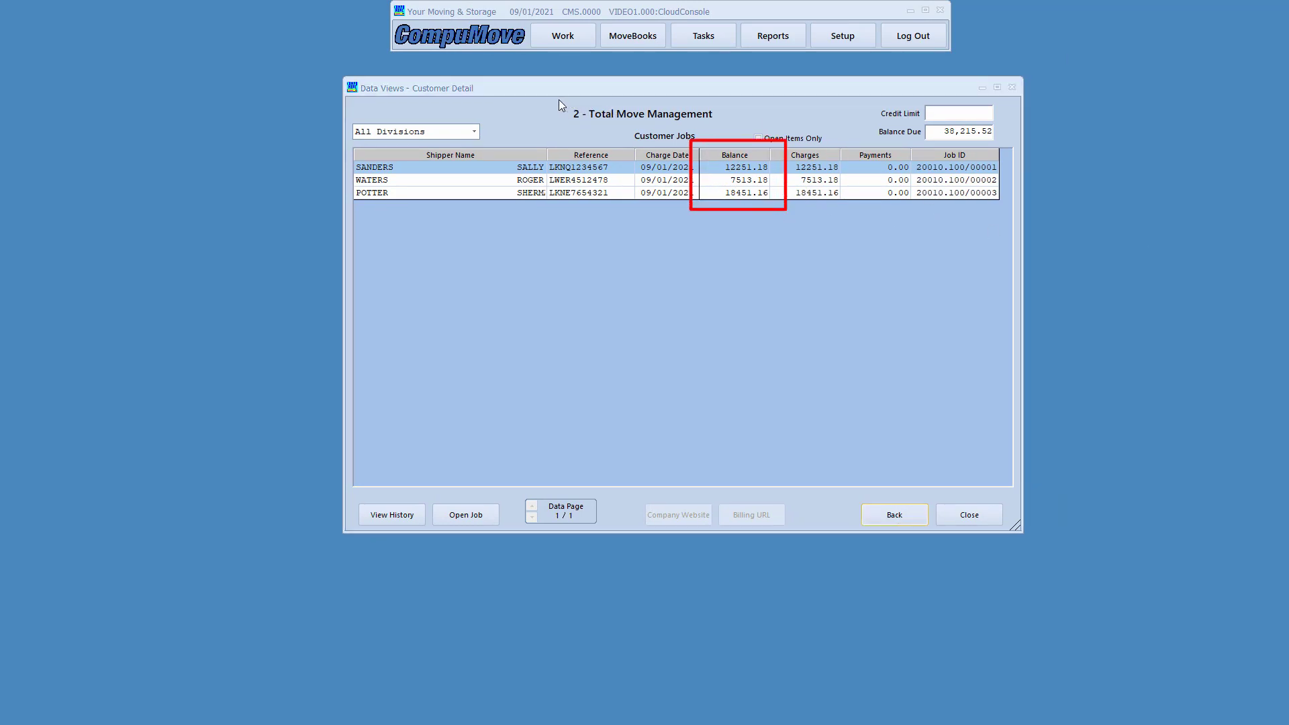
pyautogui.moveTo(561, 103); pyautogui.dragTo(732, 126)
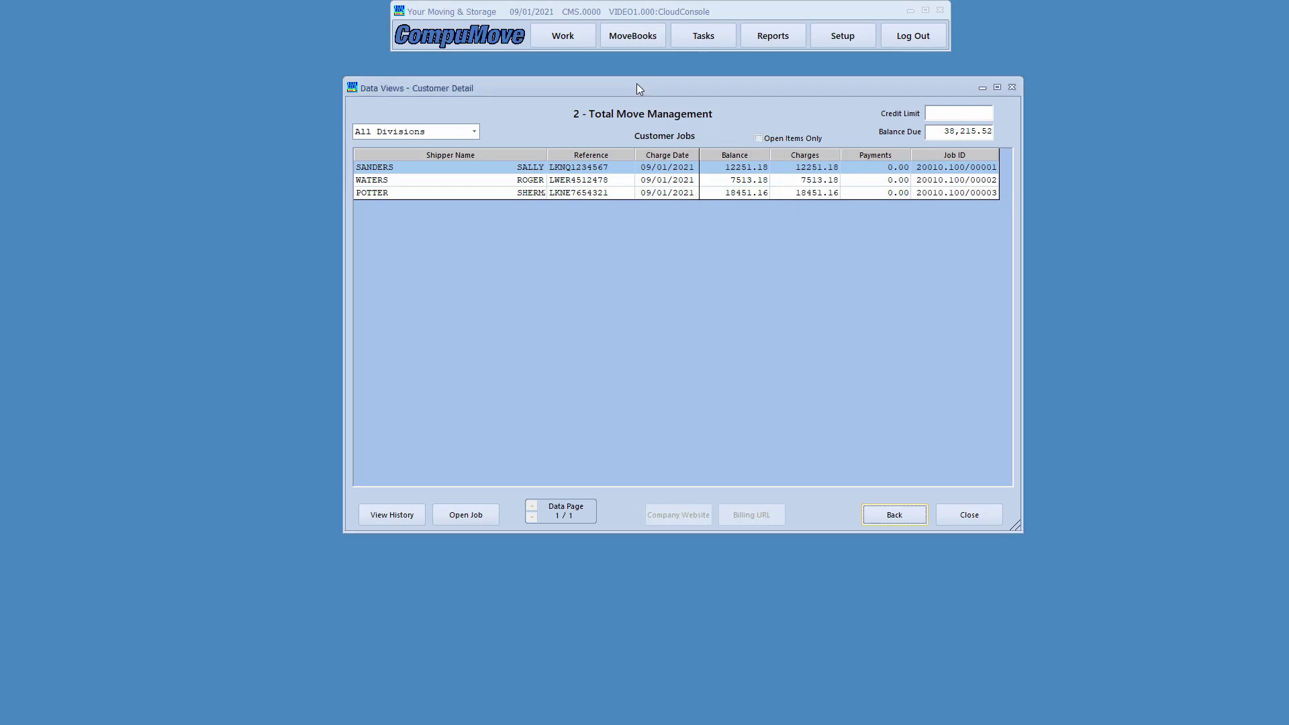
pyautogui.moveTo(638, 94); pyautogui.dragTo(403, 724)
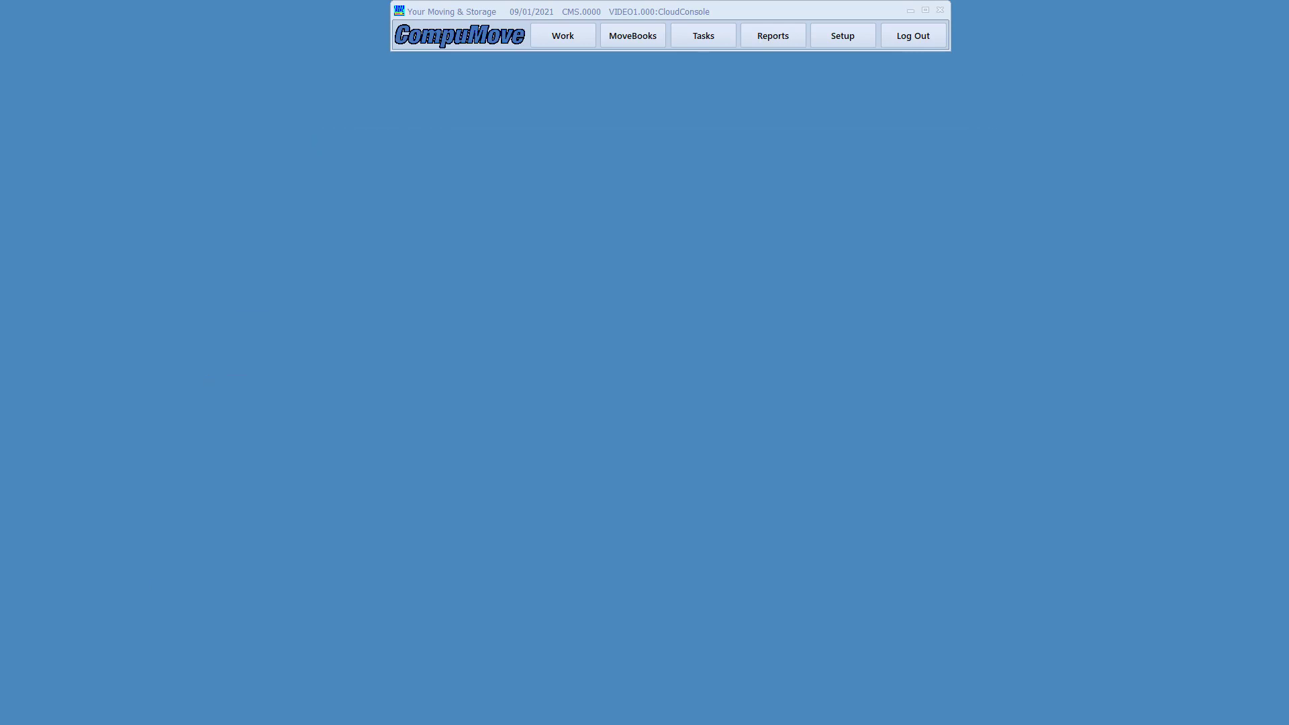
pyautogui.click(624, 39)
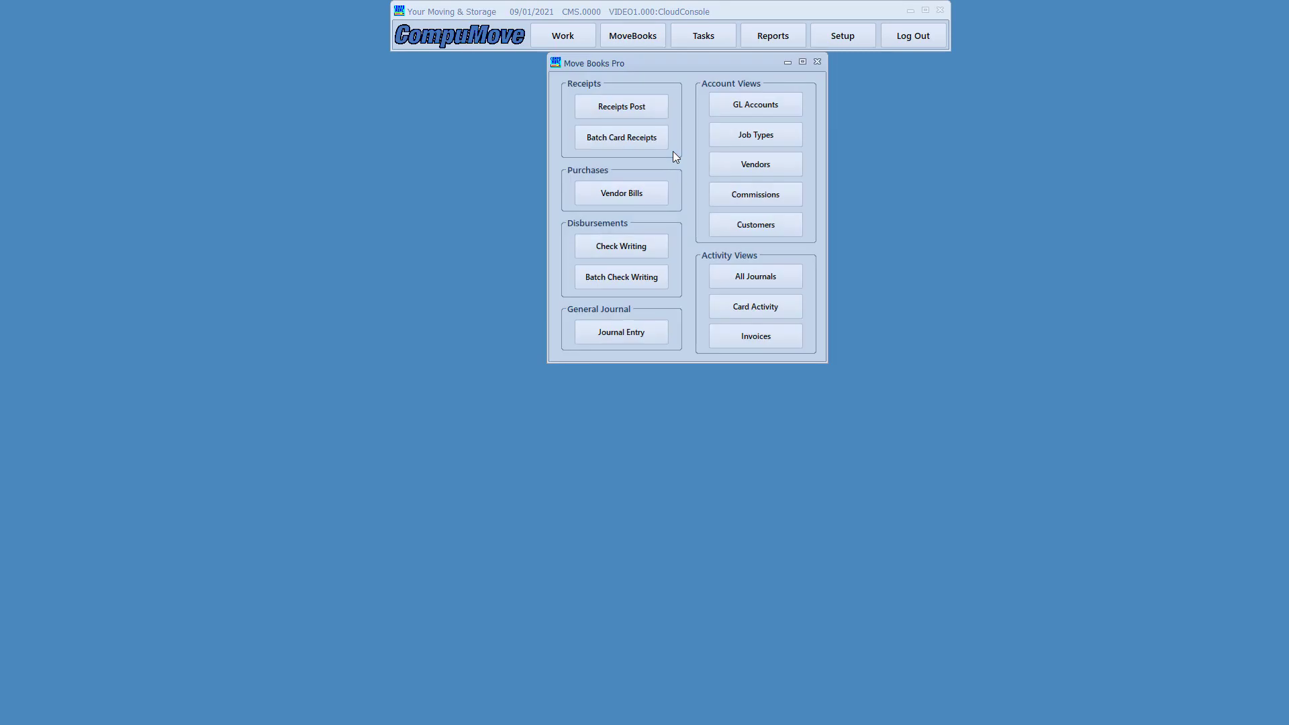
# - Start a receipt on existing deposit 1 to checking account 1011.100
pyautogui.click(642, 134)
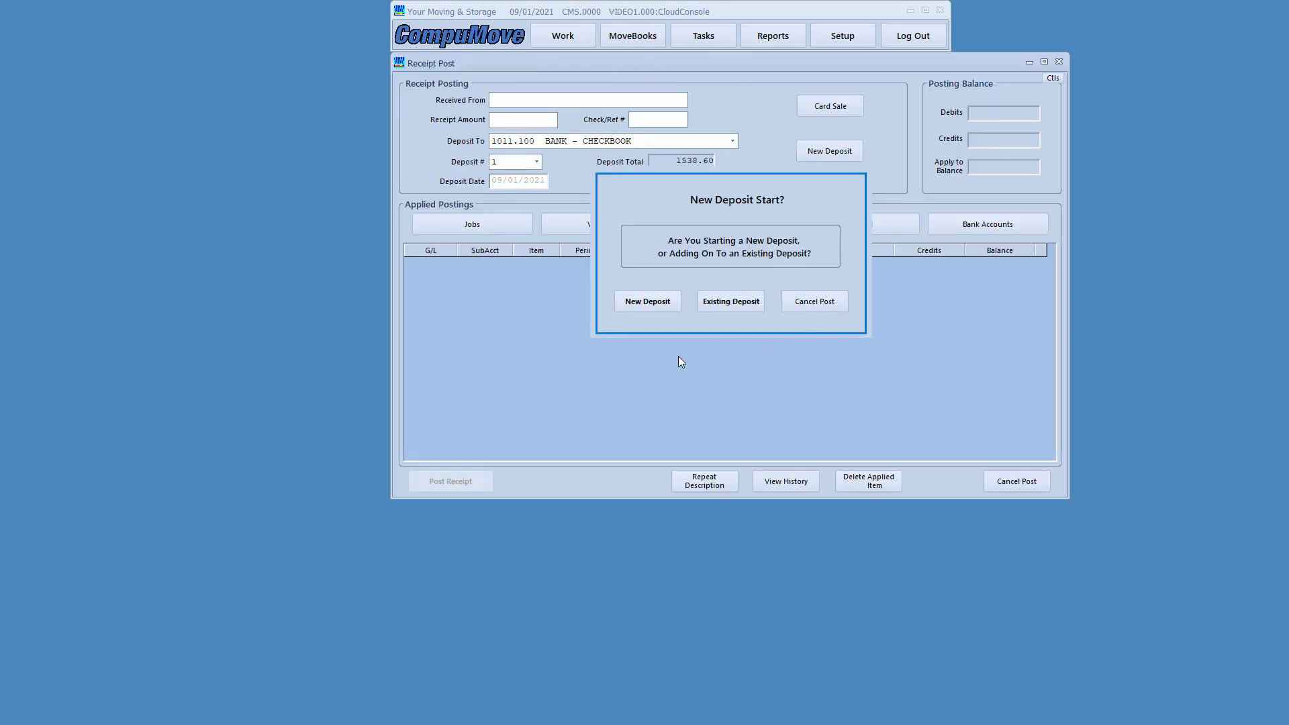
pyautogui.click(718, 303)
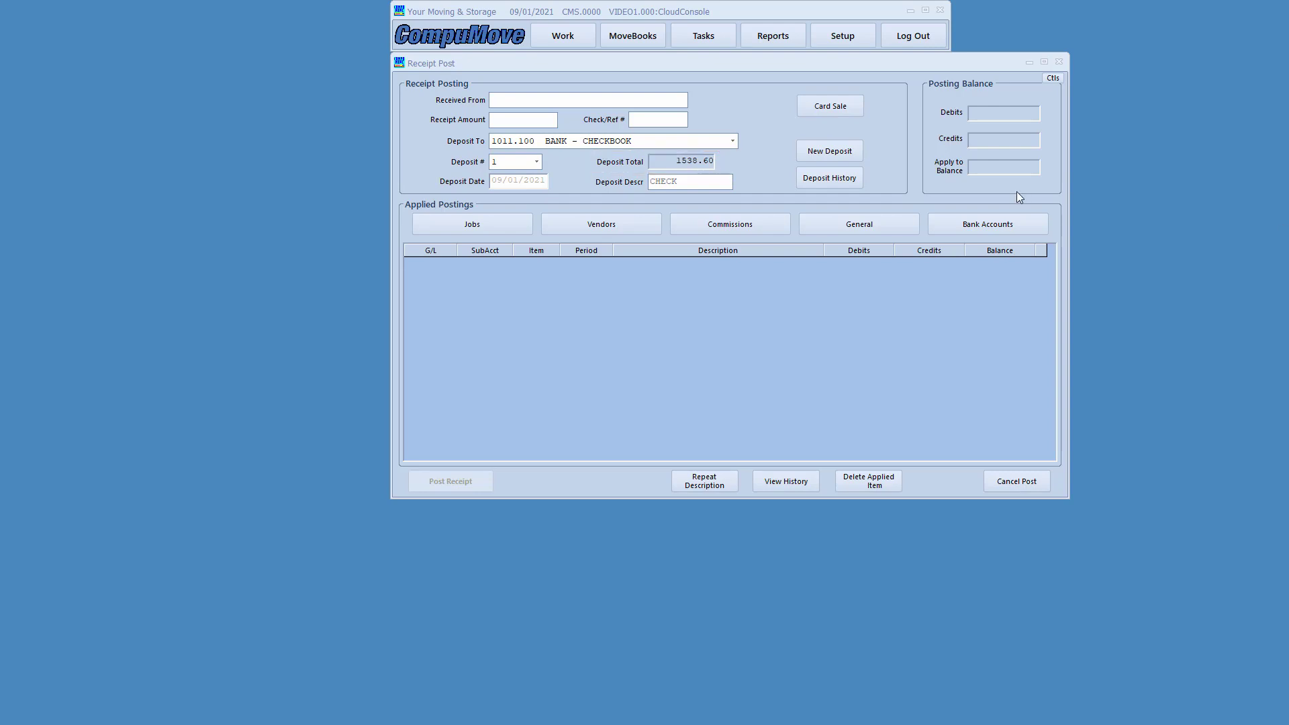
pyautogui.click(853, 180)
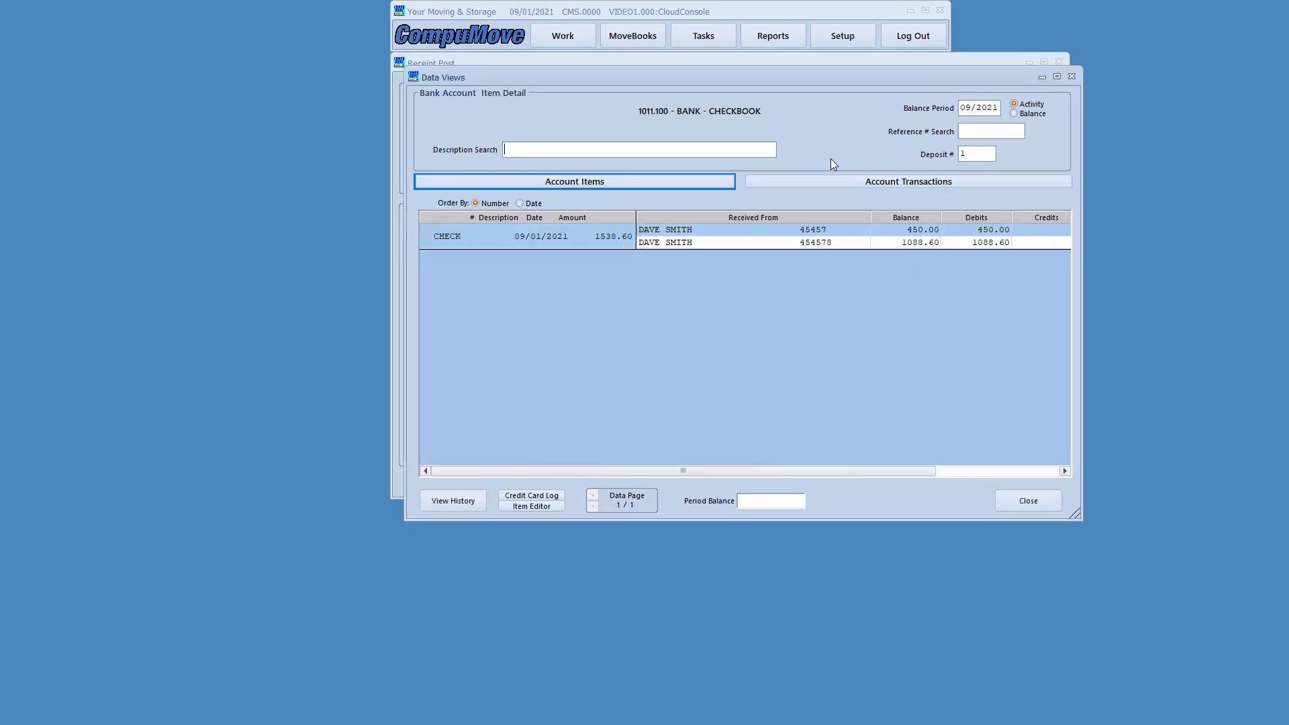
pyautogui.moveTo(810, 77); pyautogui.dragTo(884, 106)
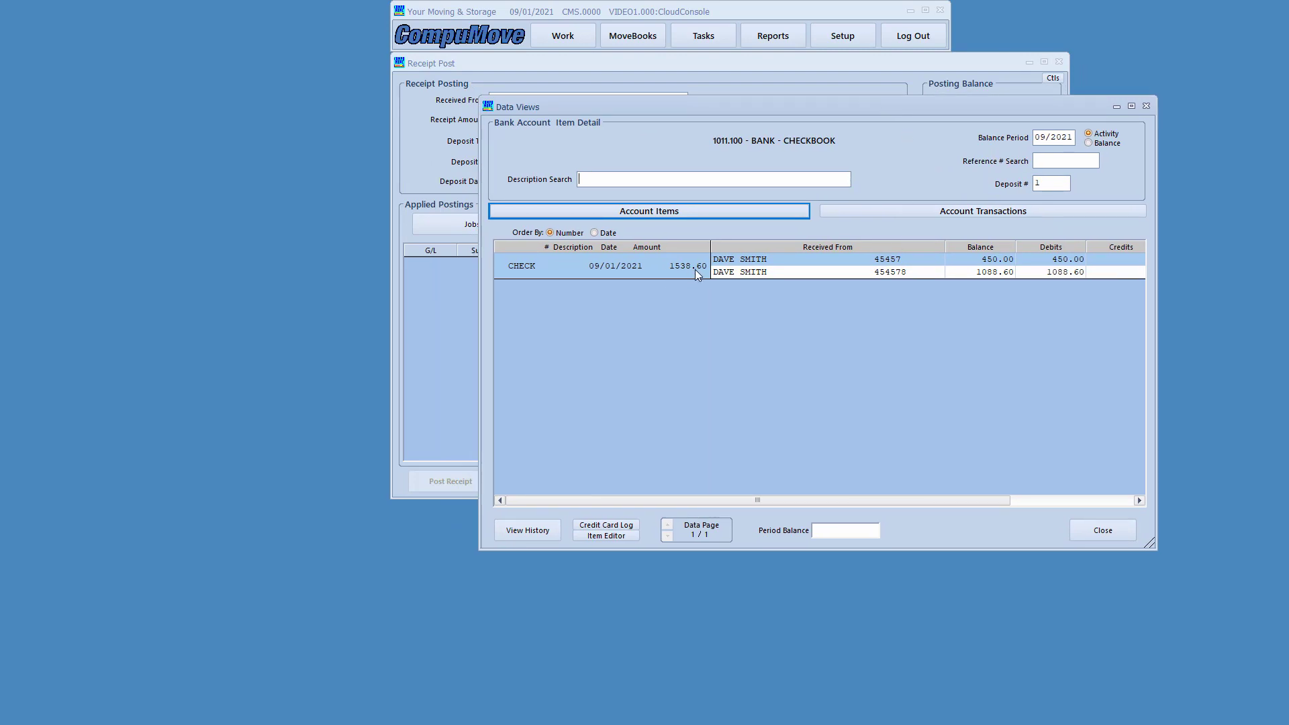
pyautogui.click(822, 271)
pyautogui.click(832, 262)
pyautogui.click(828, 272)
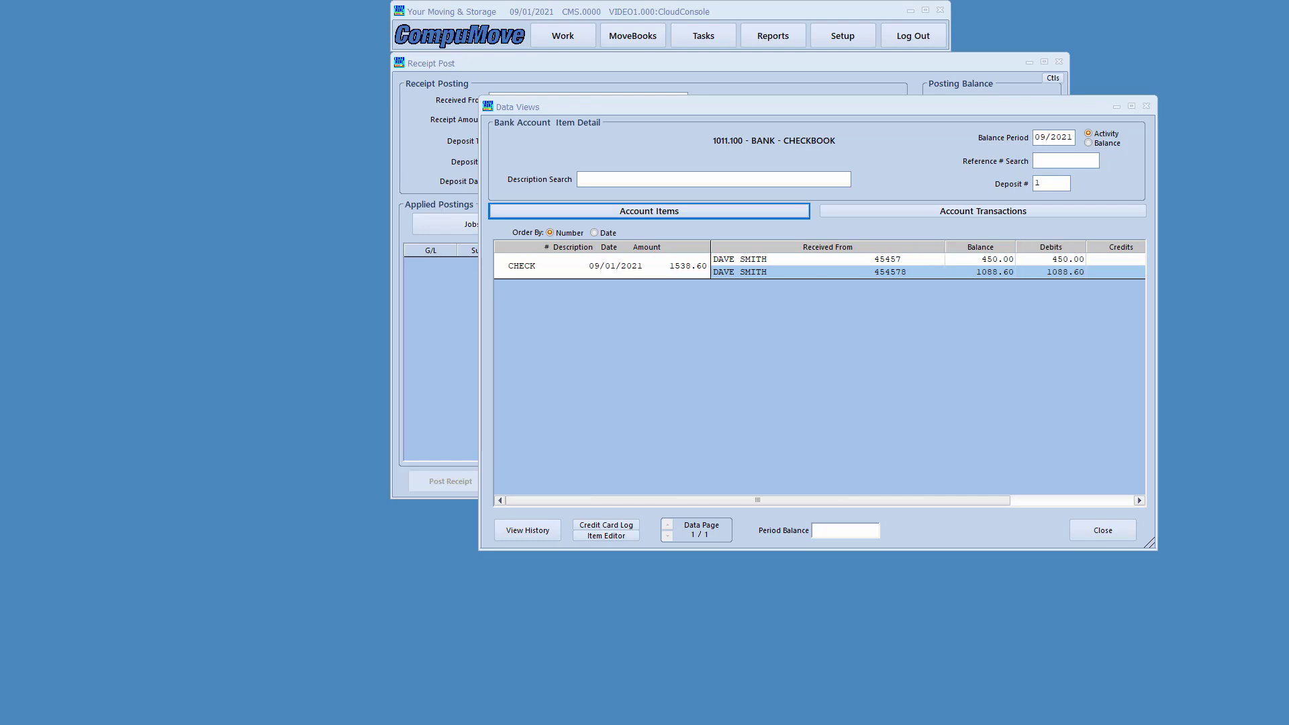
pyautogui.click(1104, 529)
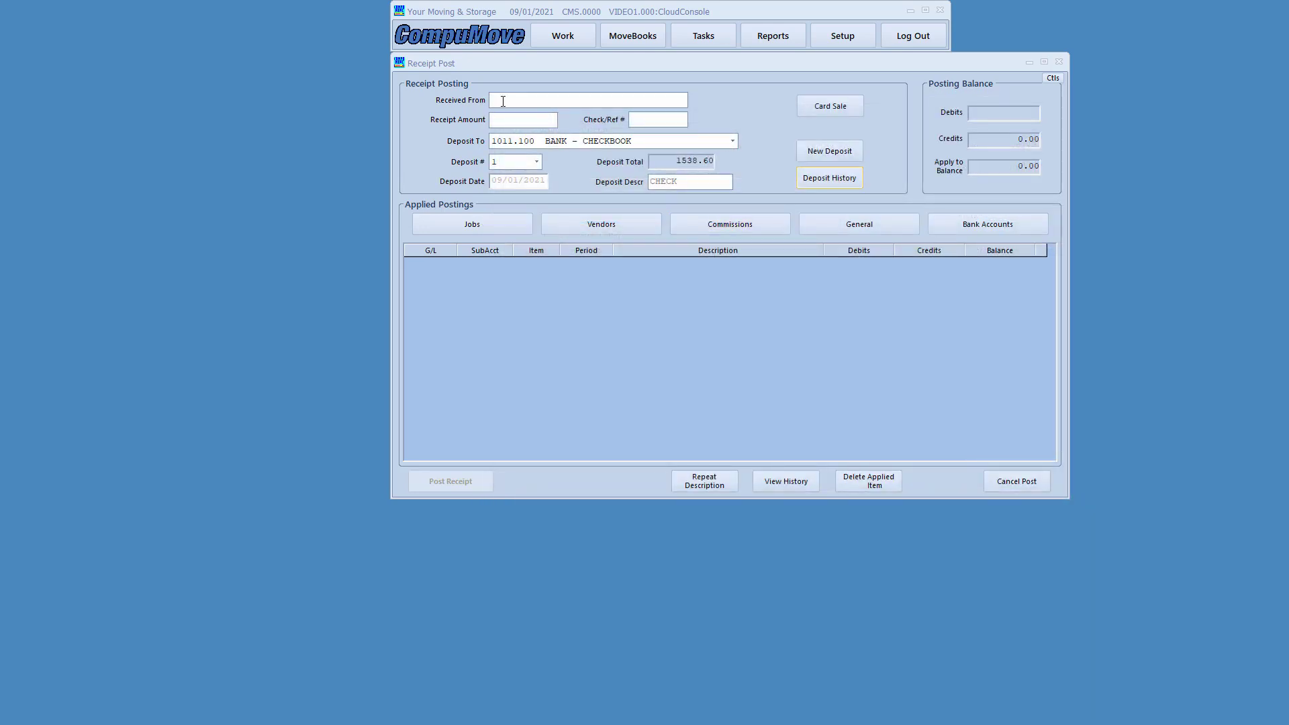
# - Enter a 38215.52 receipt from TMM with check number 4574
pyautogui.click(502, 101)
pyautogui.write('TMM')
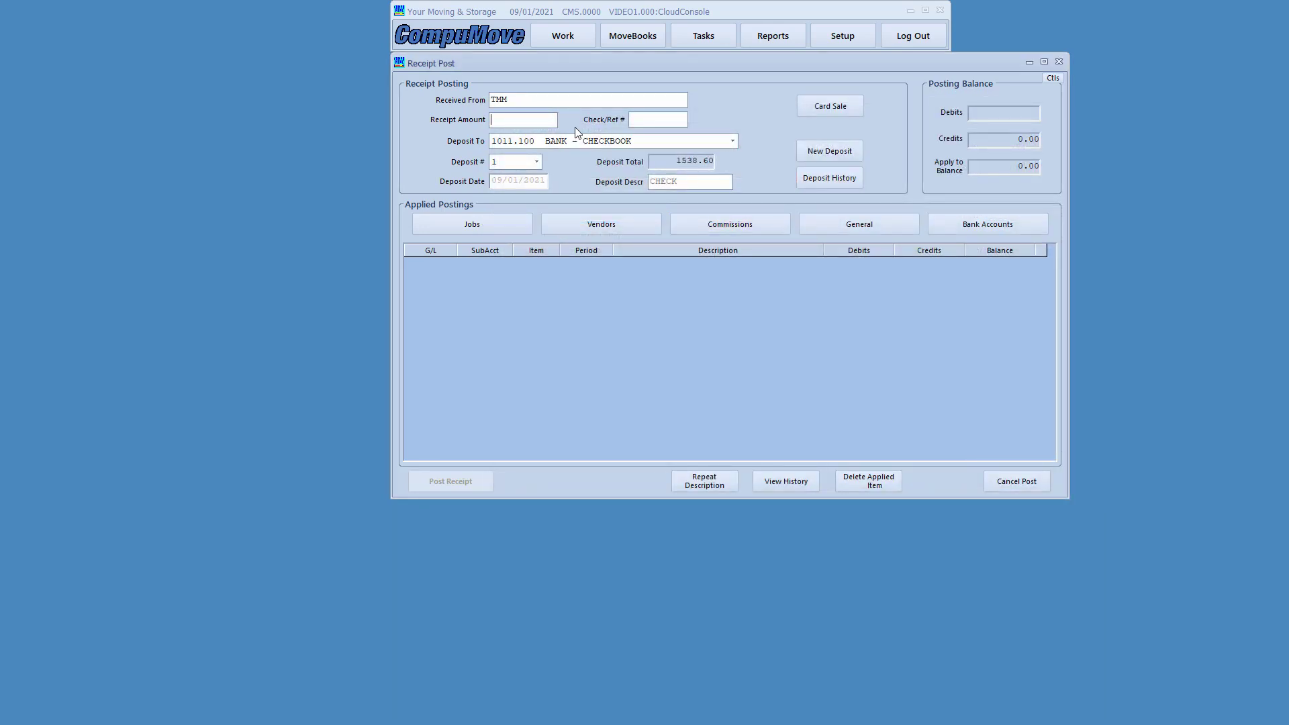
pyautogui.write('38215.52')
pyautogui.press('Tab')
pyautogui.write('4574')
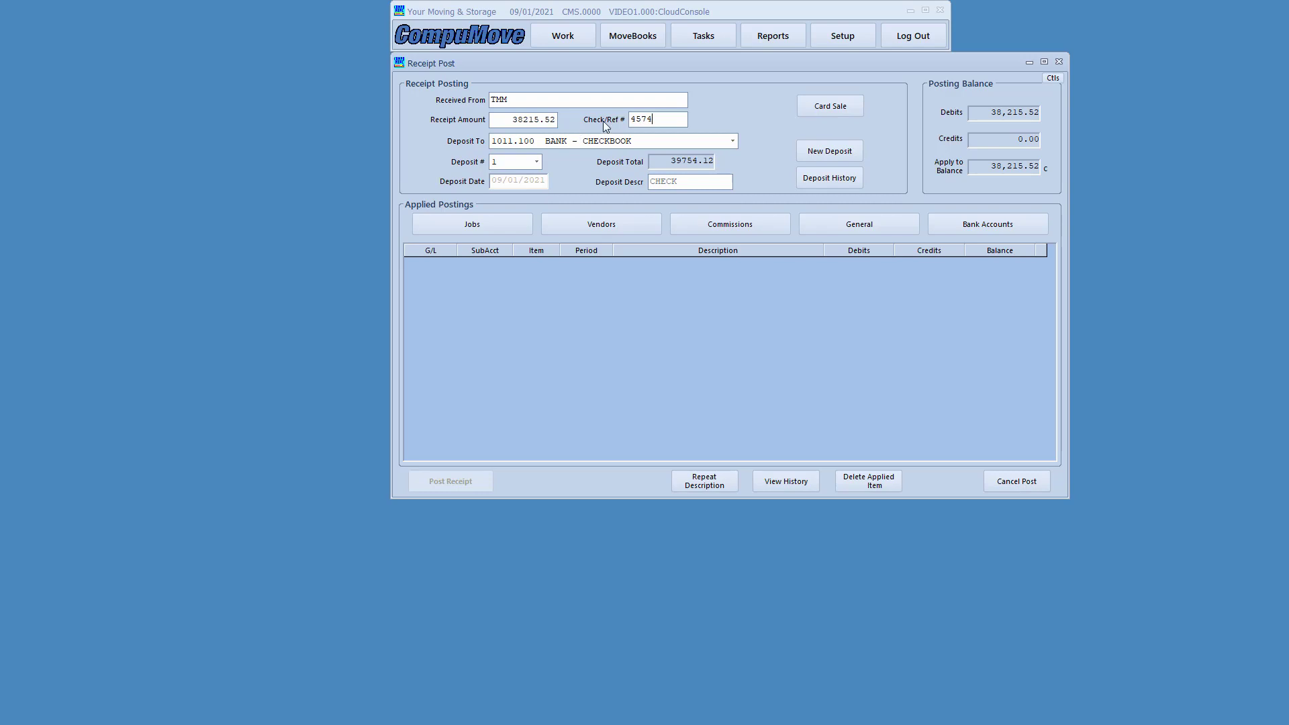
pyautogui.click(488, 230)
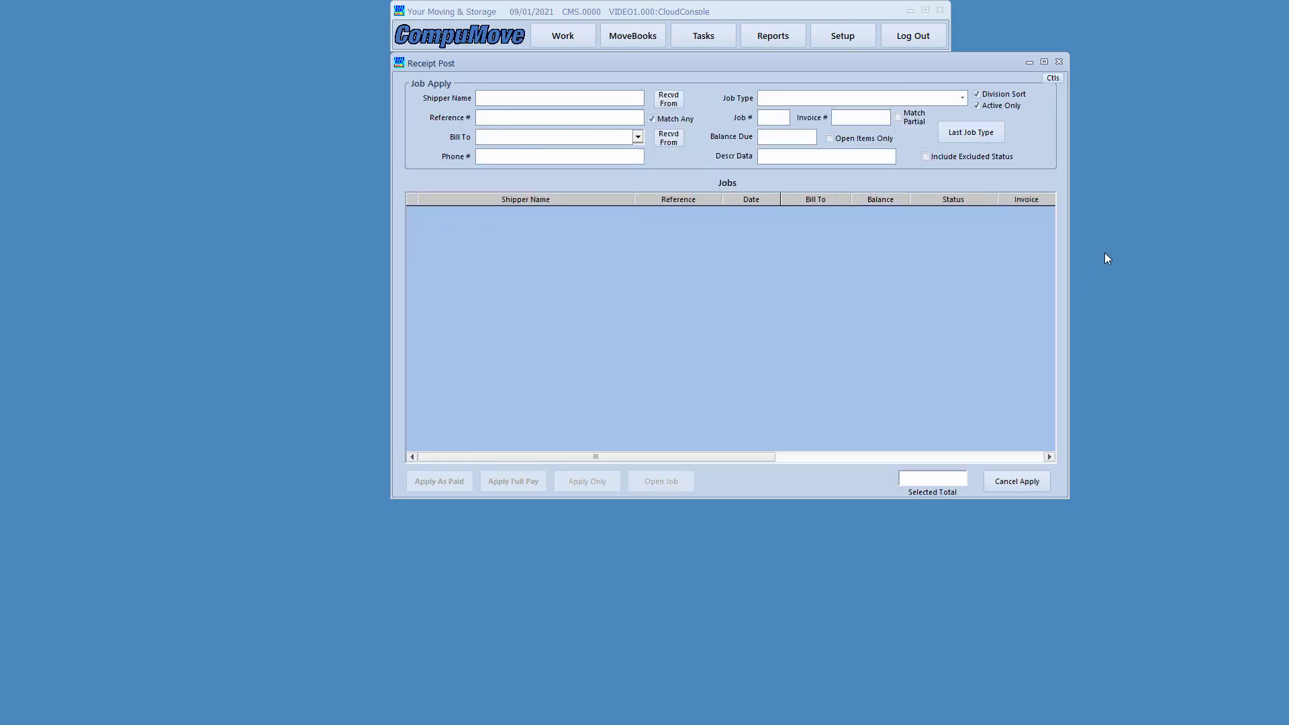
# - Mark the SANDERS, WATERS and POTTER jobs and apply 12251.18, 7513.18 and 18451.16 in full
pyautogui.click(639, 136)
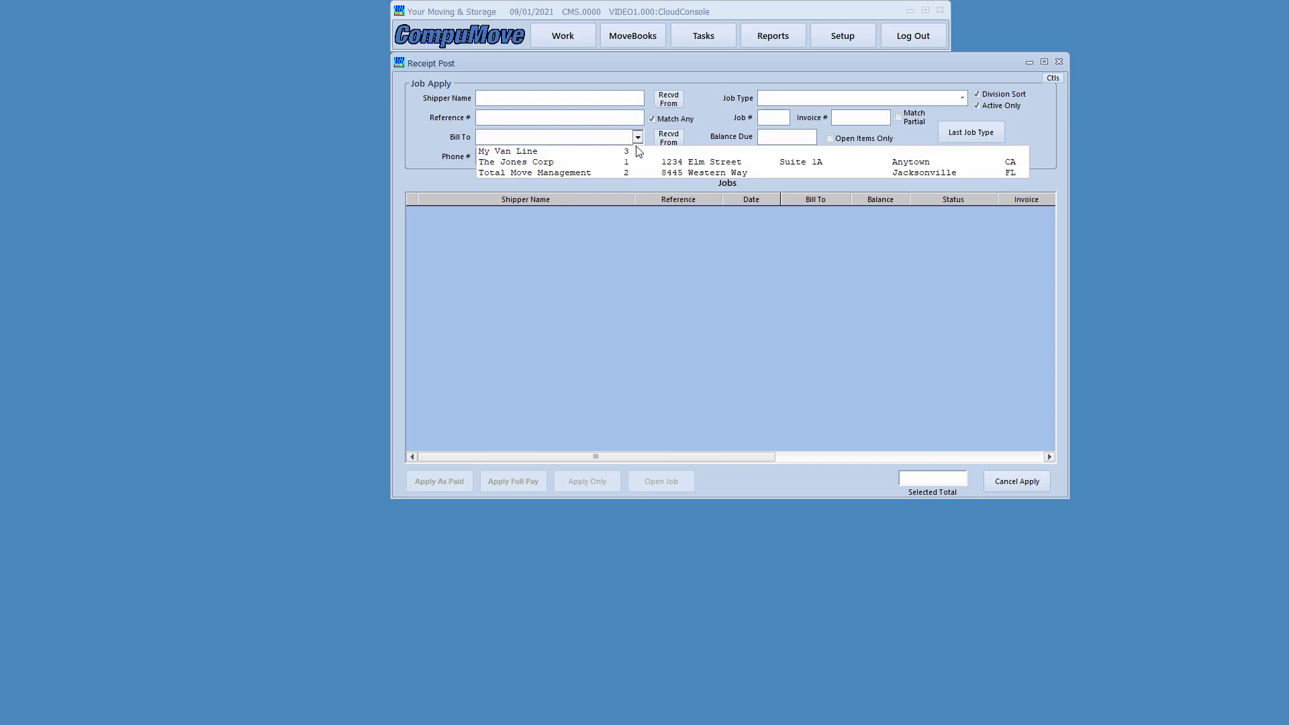
pyautogui.click(638, 176)
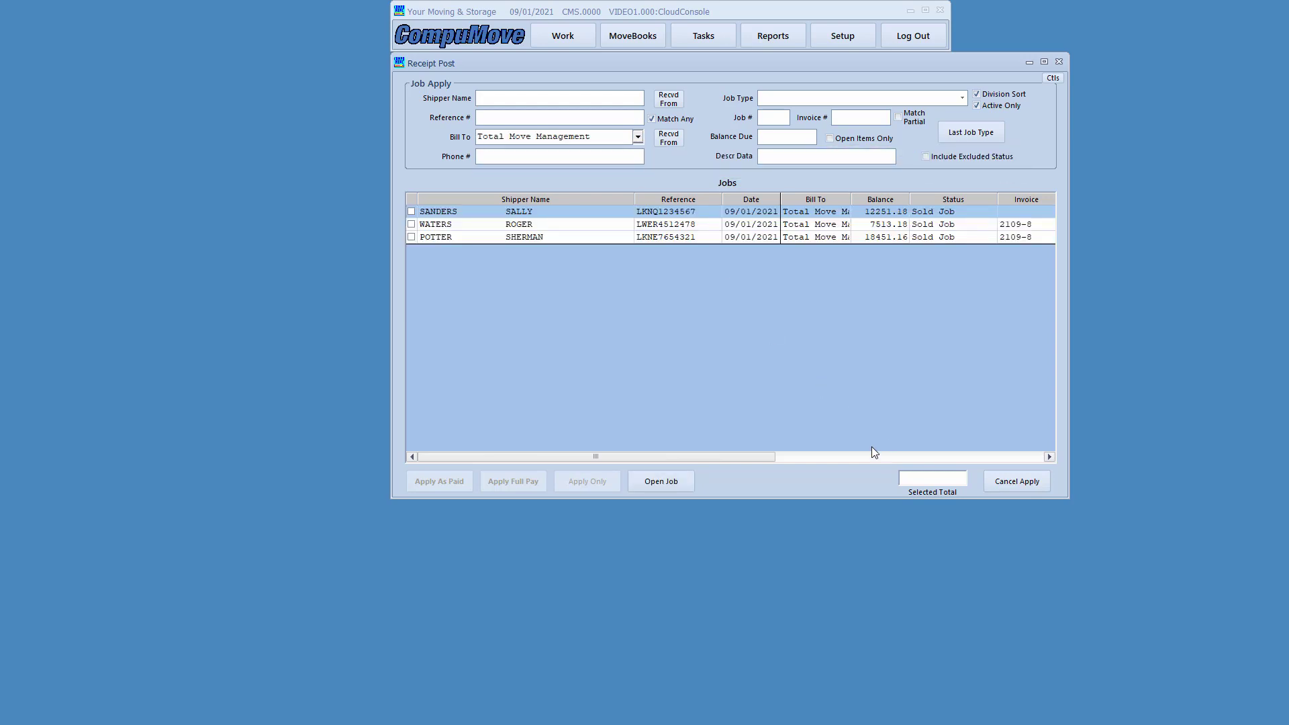
pyautogui.doubleClick(598, 215)
pyautogui.doubleClick(595, 227)
pyautogui.doubleClick(594, 239)
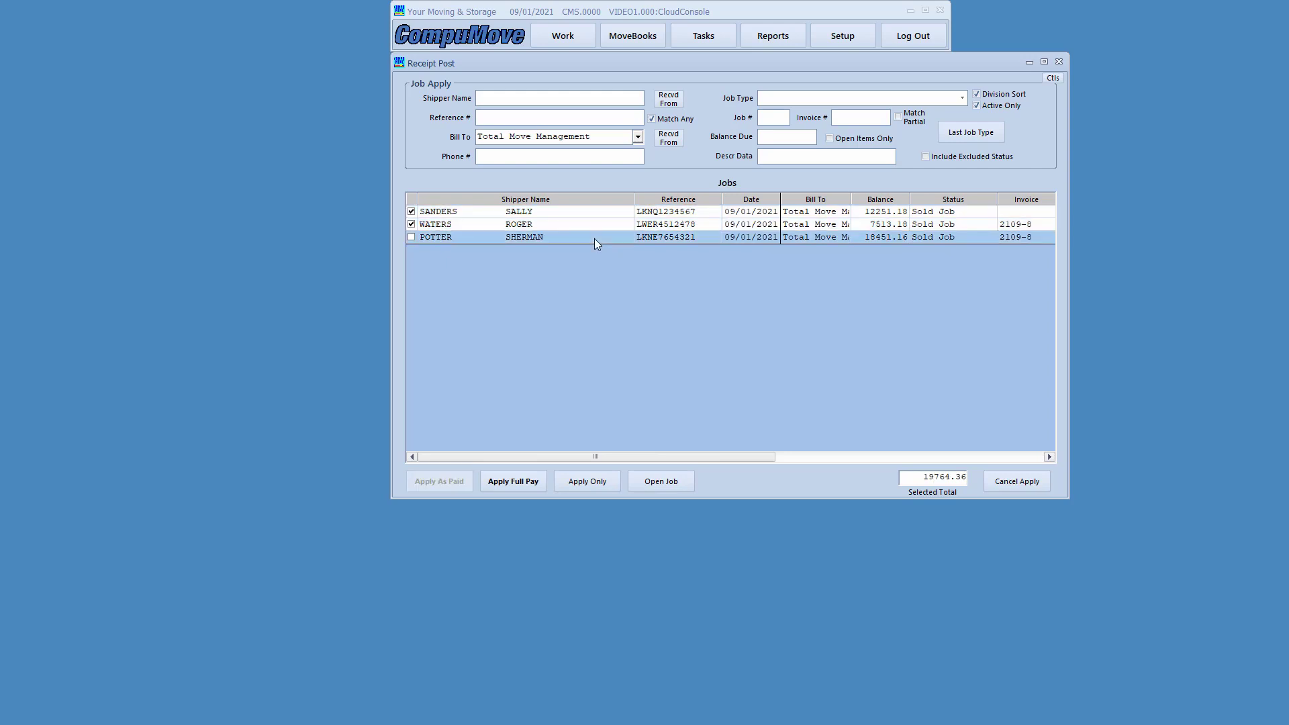
pyautogui.click(498, 484)
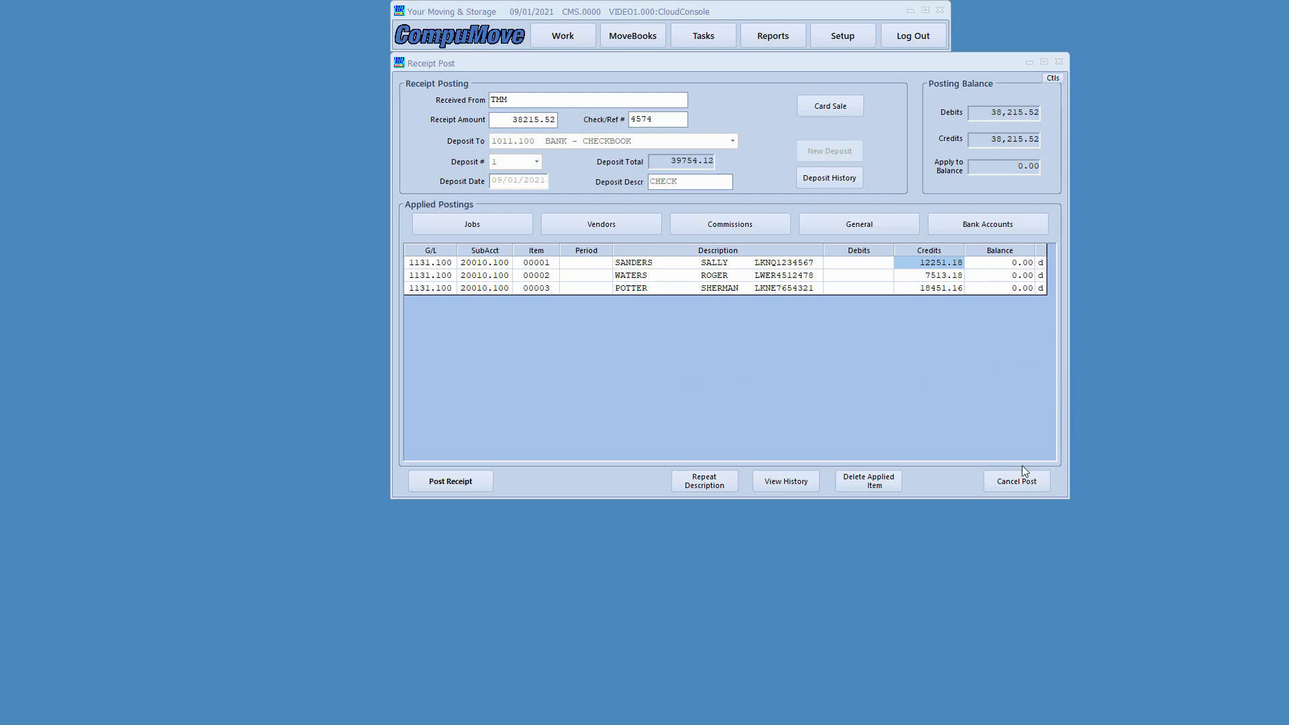
# - Cancel the unposted TMM receipt and return to the Move Books Pro menu
pyautogui.click(1013, 480)
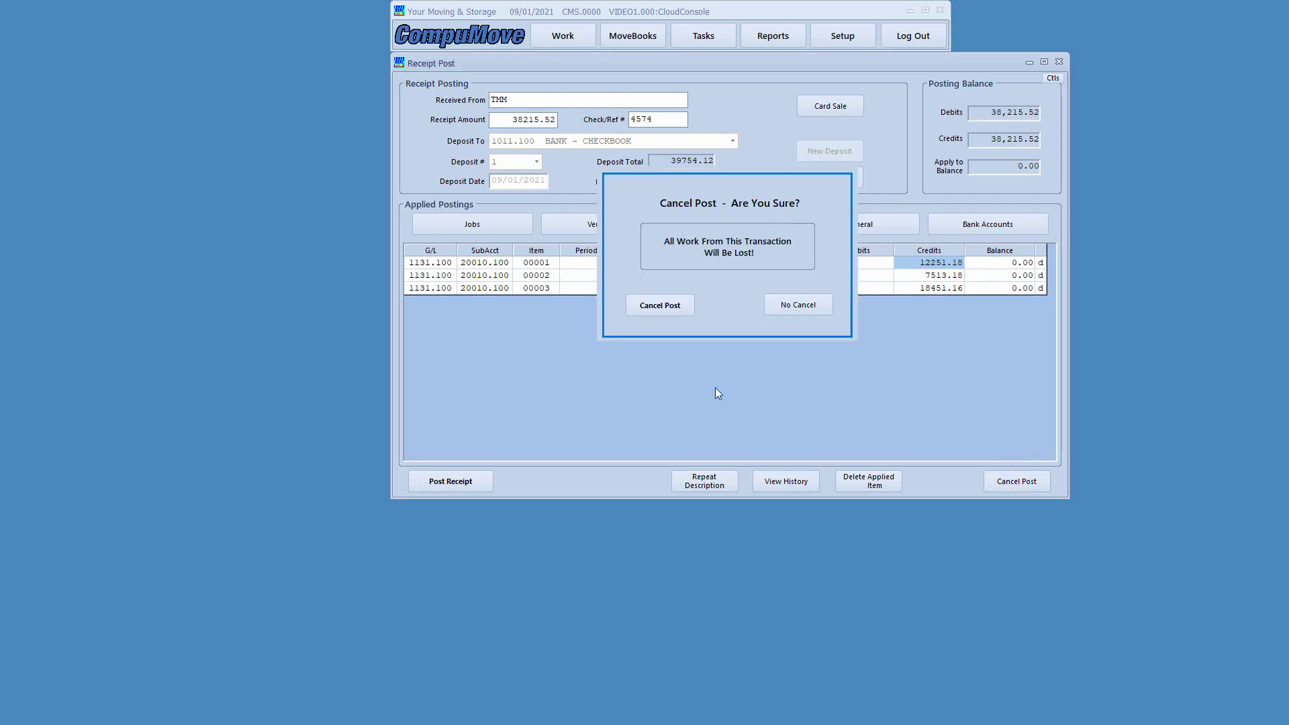
pyautogui.click(659, 306)
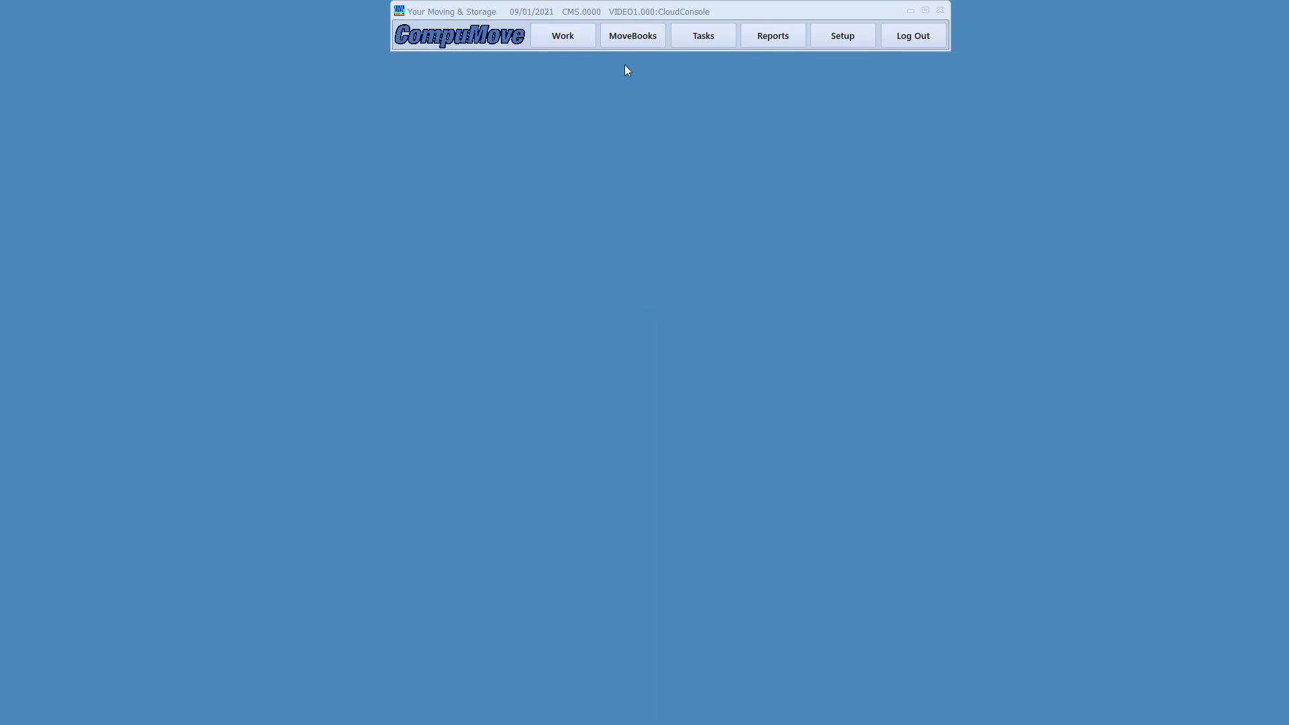
pyautogui.click(630, 39)
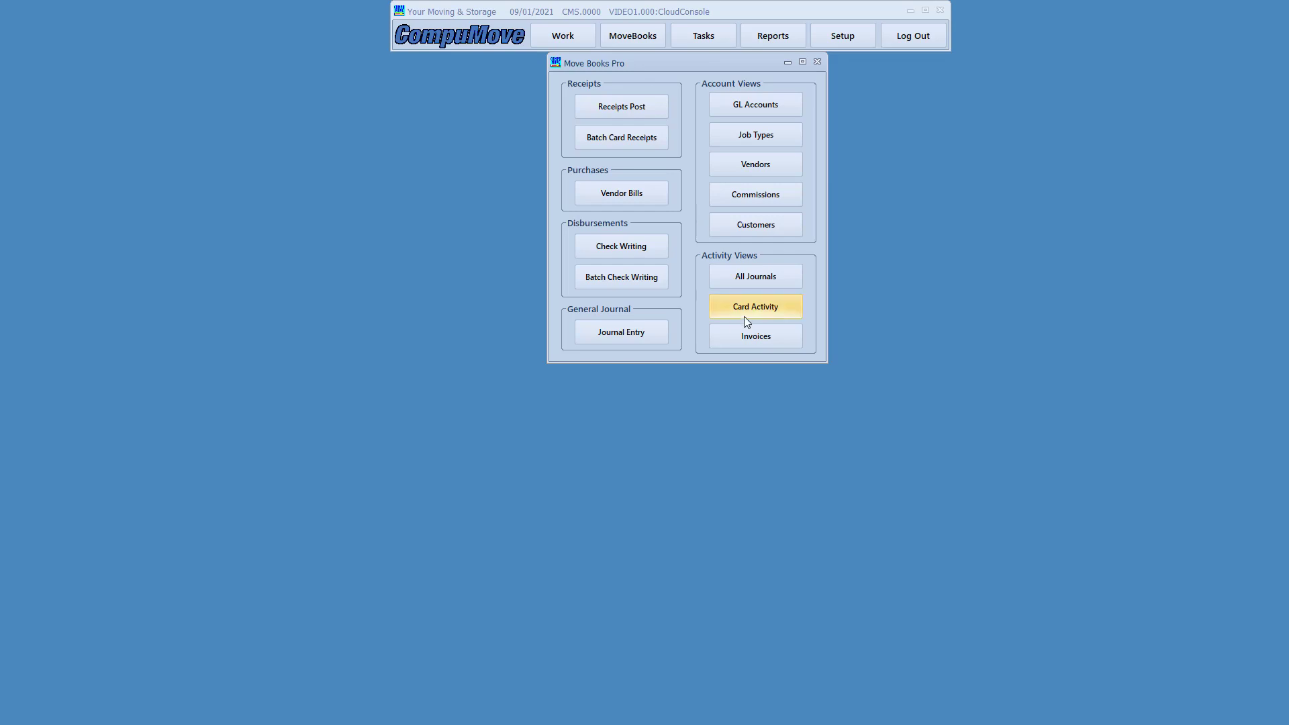
# - Check the Invoice Register for open invoice 2109-8 at 25964.34, then close it
pyautogui.click(747, 339)
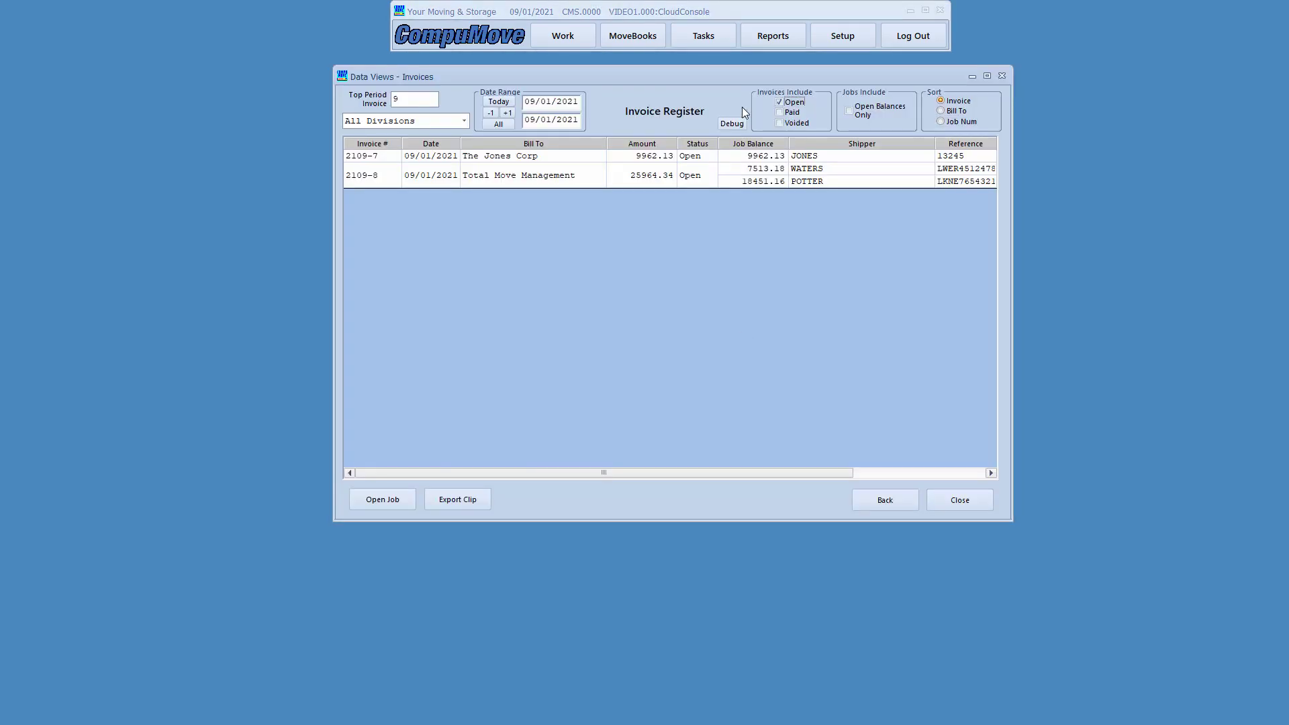
pyautogui.moveTo(733, 82); pyautogui.dragTo(746, 84)
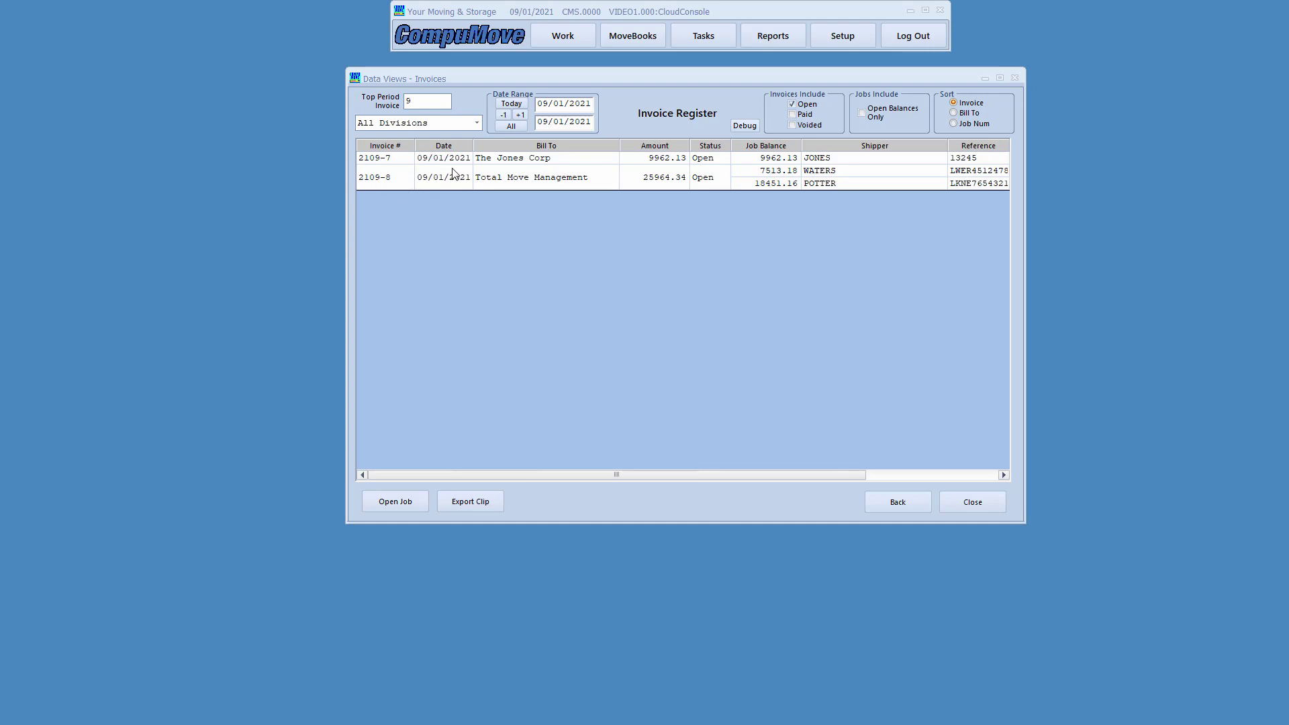
pyautogui.moveTo(411, 160)
pyautogui.mouseDown()
pyautogui.moveTo(705, 214)
pyautogui.moveTo(697, 190)
pyautogui.mouseUp()
pyautogui.moveTo(355, 169); pyautogui.dragTo(386, 186)
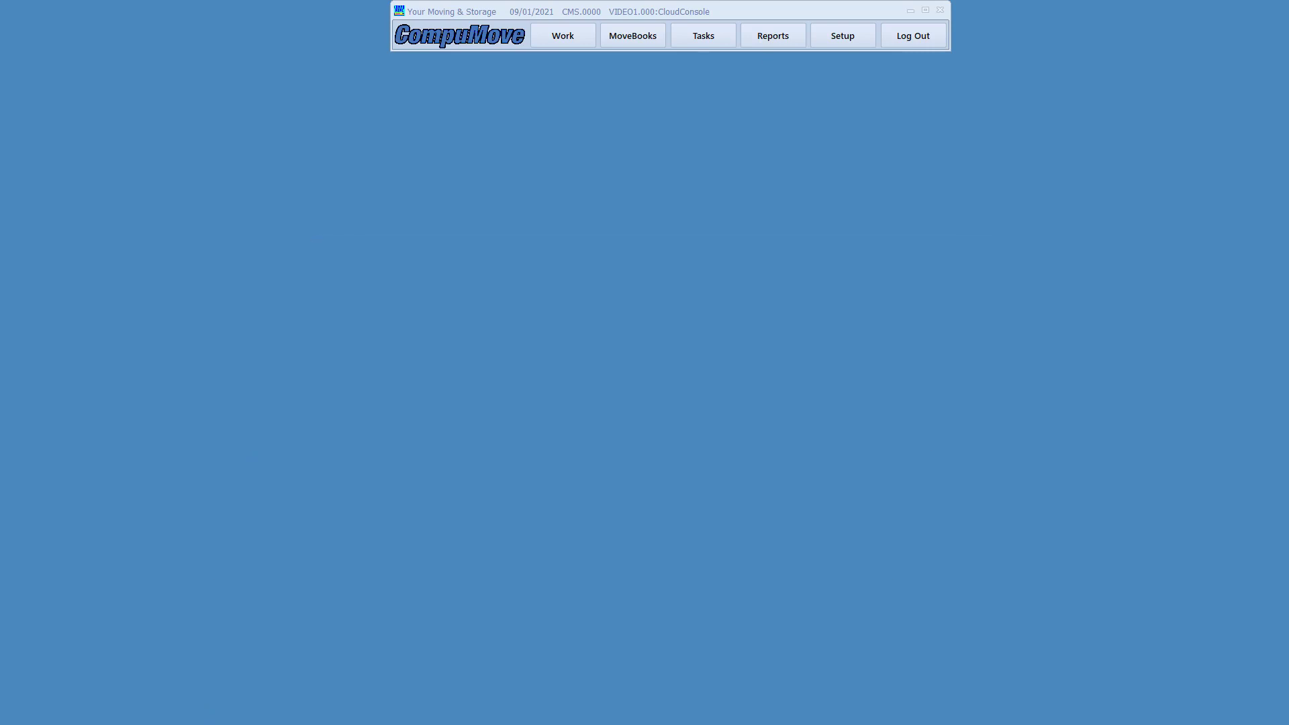
# - Start a new receipt on the existing deposit 1
pyautogui.click(644, 42)
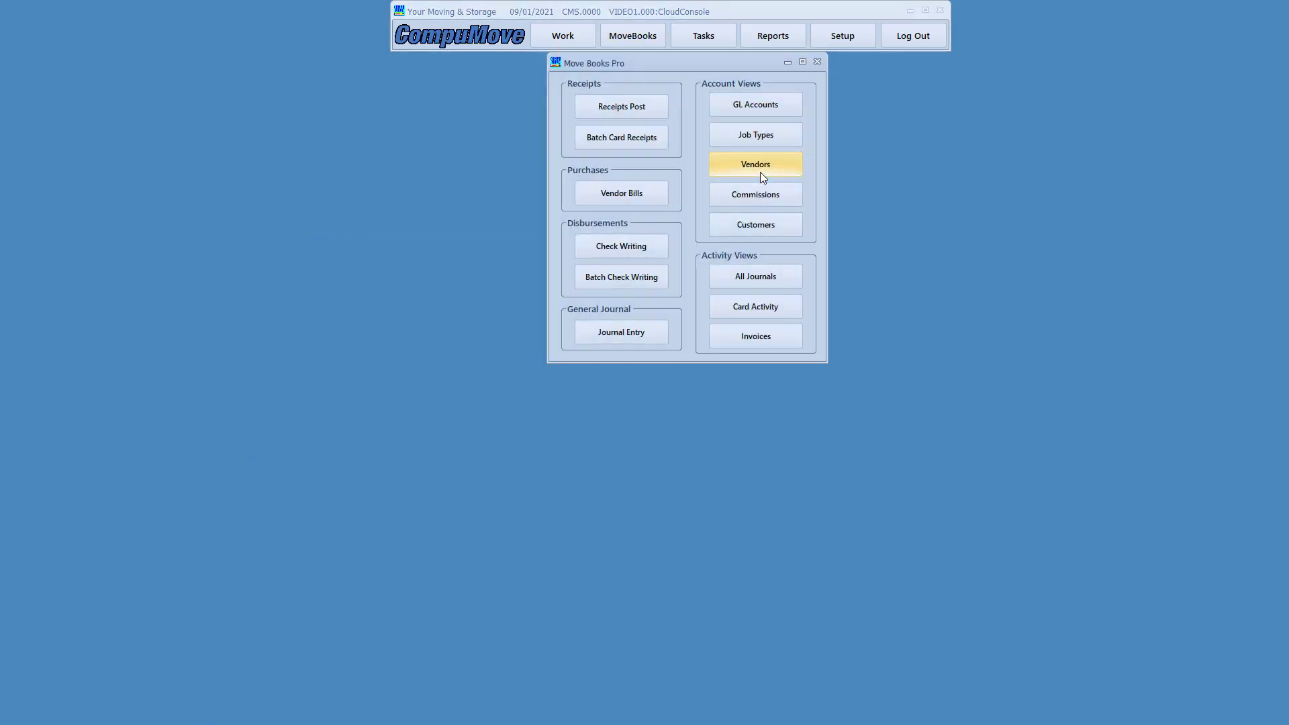
pyautogui.click(611, 108)
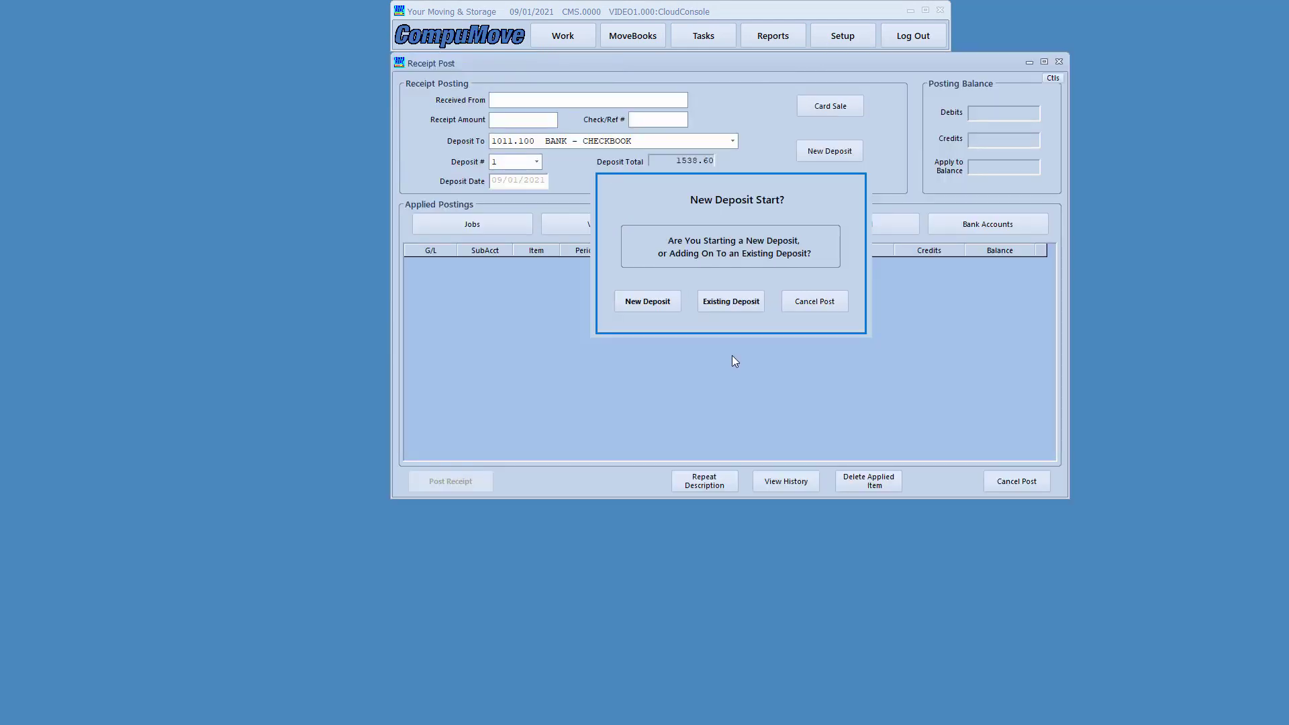
pyautogui.click(736, 304)
# - Enter a TMM receipt for 25964.34 with check number 4545
pyautogui.write('TMM')
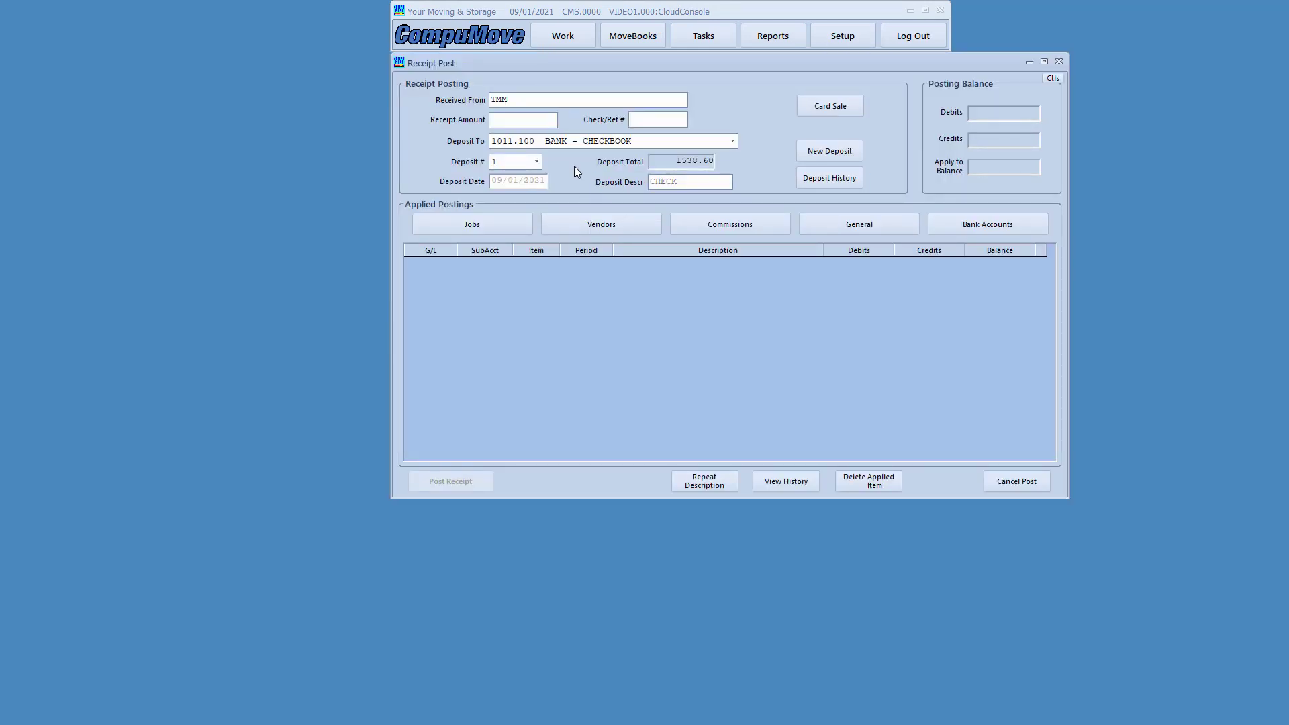
pyautogui.press('Tab')
pyautogui.write('0')
pyautogui.press('BackSpace')
pyautogui.write('25964.34')
pyautogui.press('Tab')
pyautogui.write('4545')
pyautogui.click(510, 228)
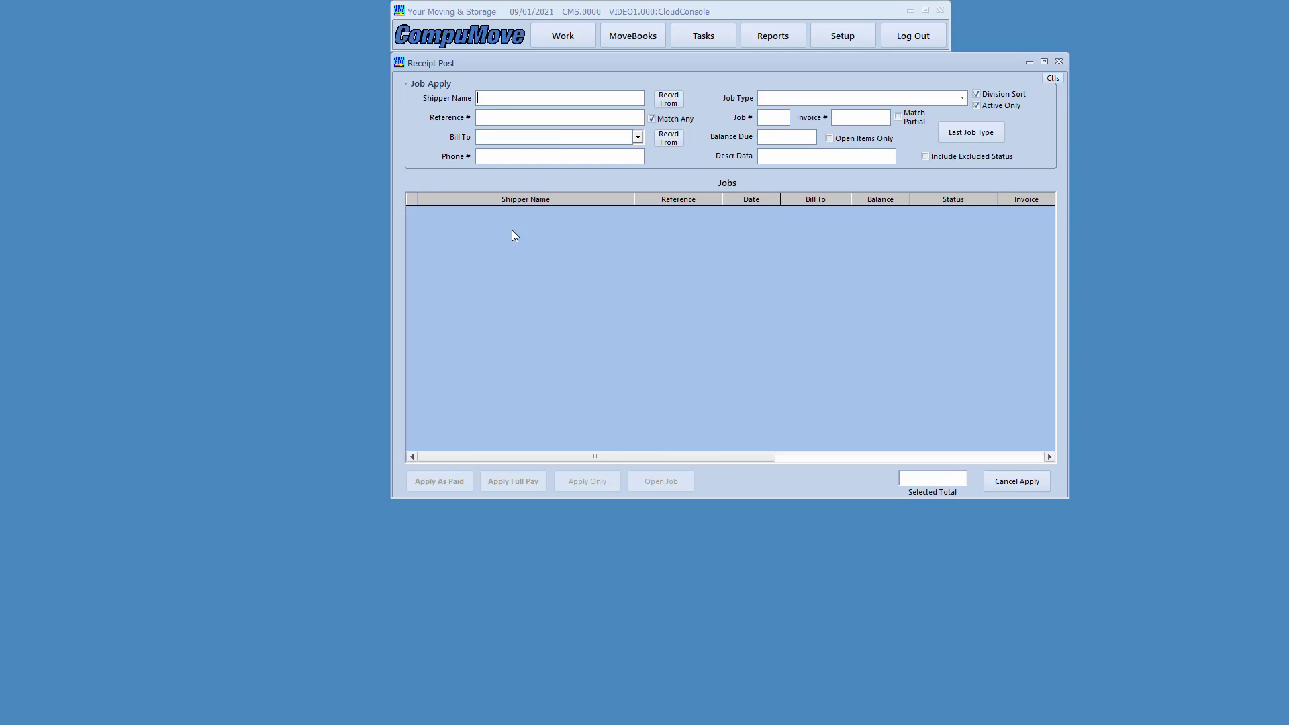
# - Search jobs by invoice 2109-8 and tick POTTER and WATERS, totalling 25964.34
pyautogui.click(863, 119)
pyautogui.write('2109-8')
pyautogui.press('Return')
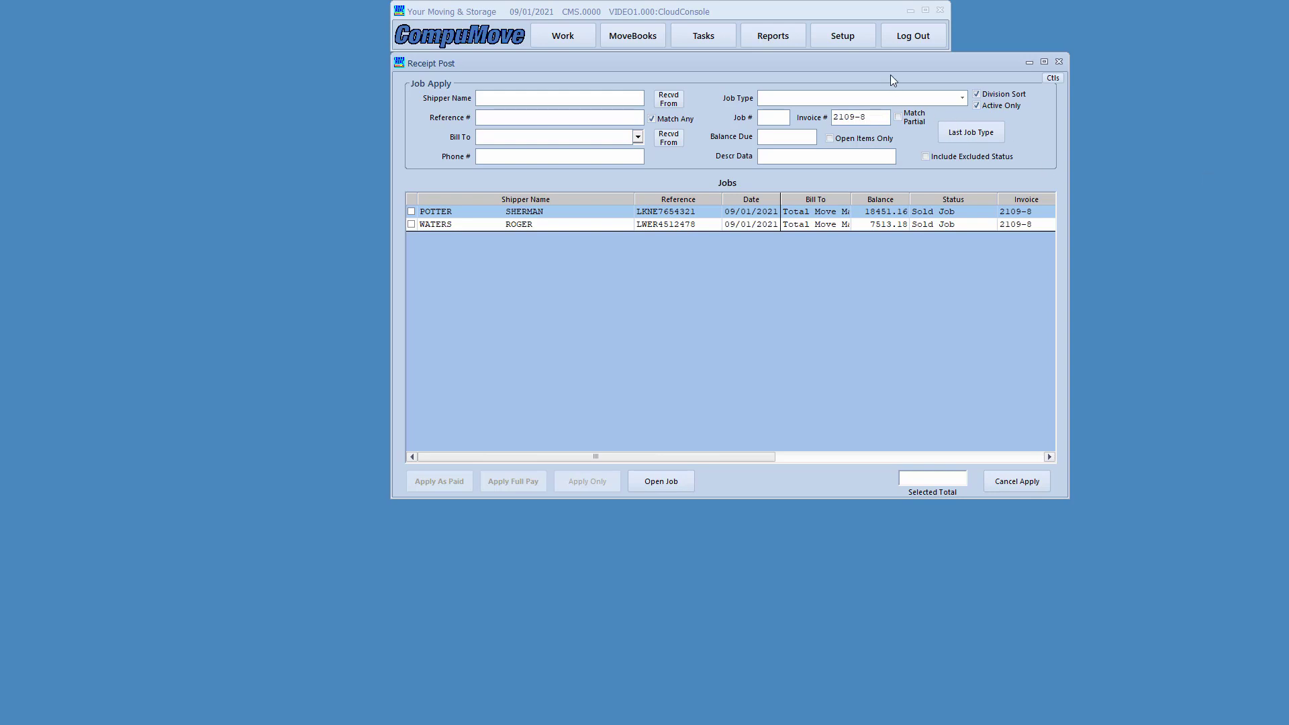
pyautogui.moveTo(889, 62); pyautogui.dragTo(850, 96)
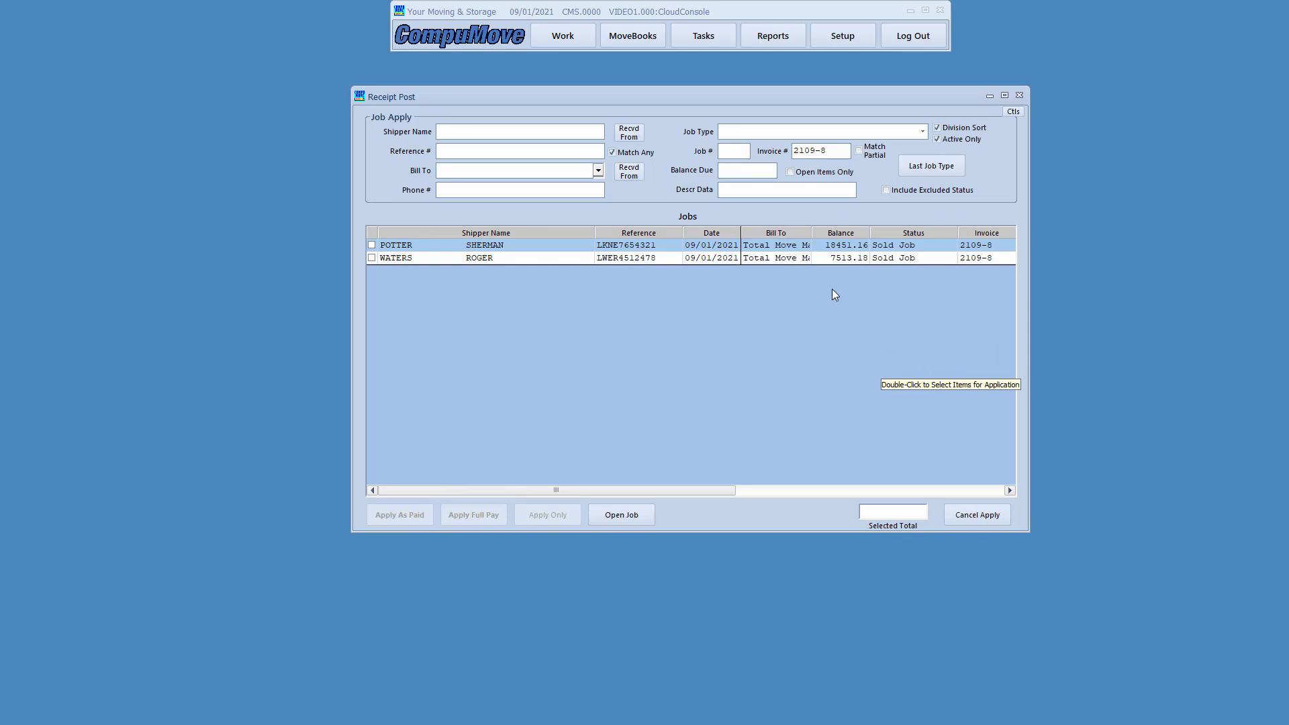
pyautogui.doubleClick(541, 247)
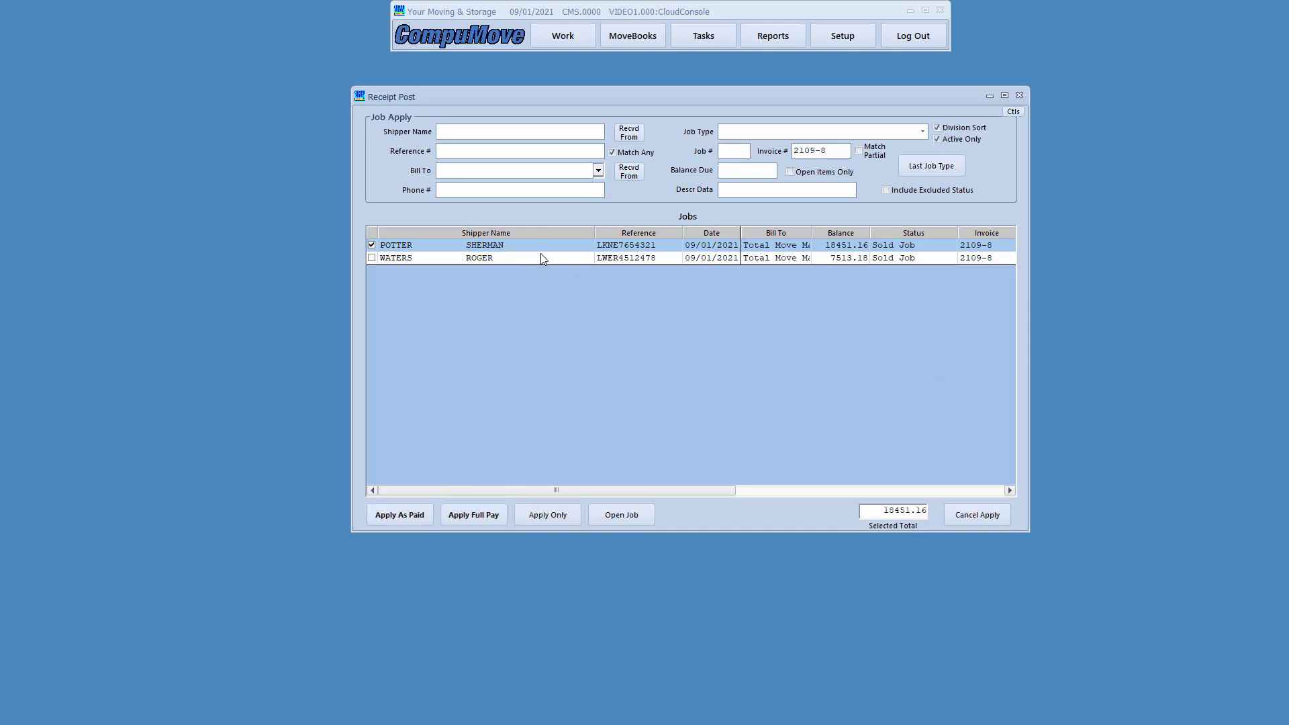
pyautogui.doubleClick(542, 258)
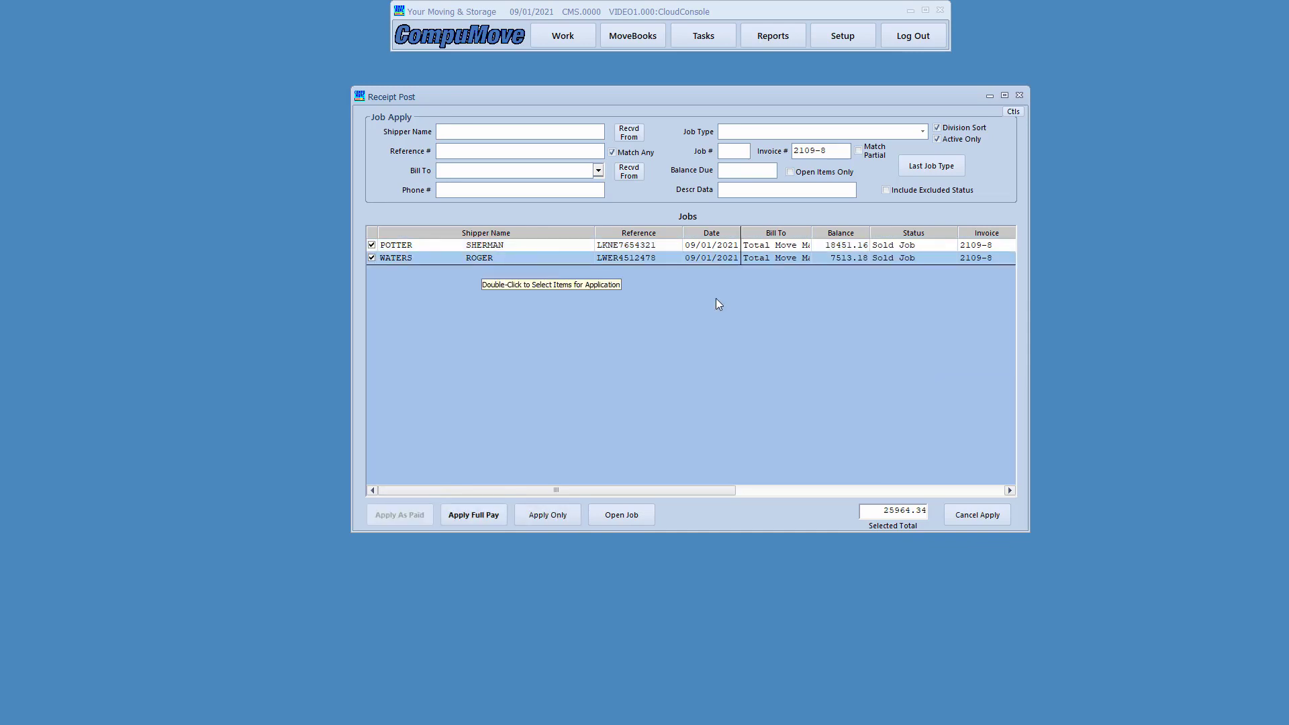
# - Apply the 25964.34 in full to POTTER and WATERS and post the receipt
pyautogui.click(478, 514)
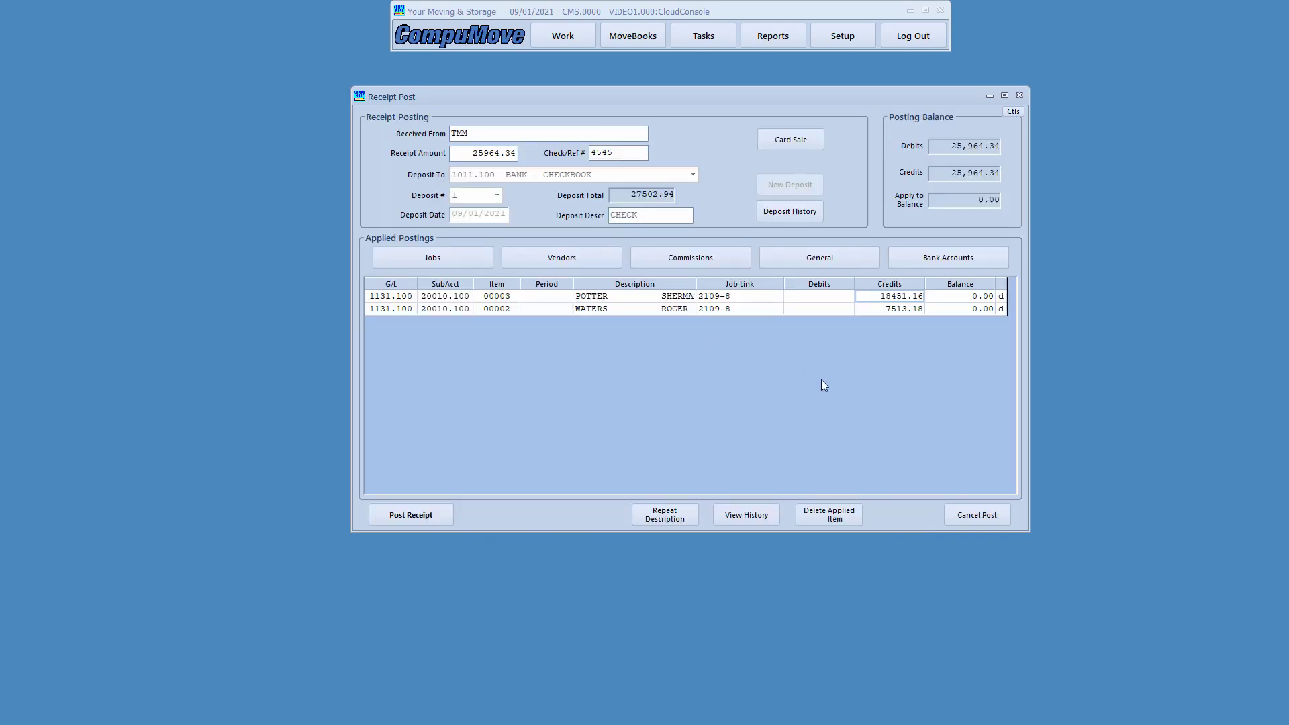
pyautogui.click(411, 515)
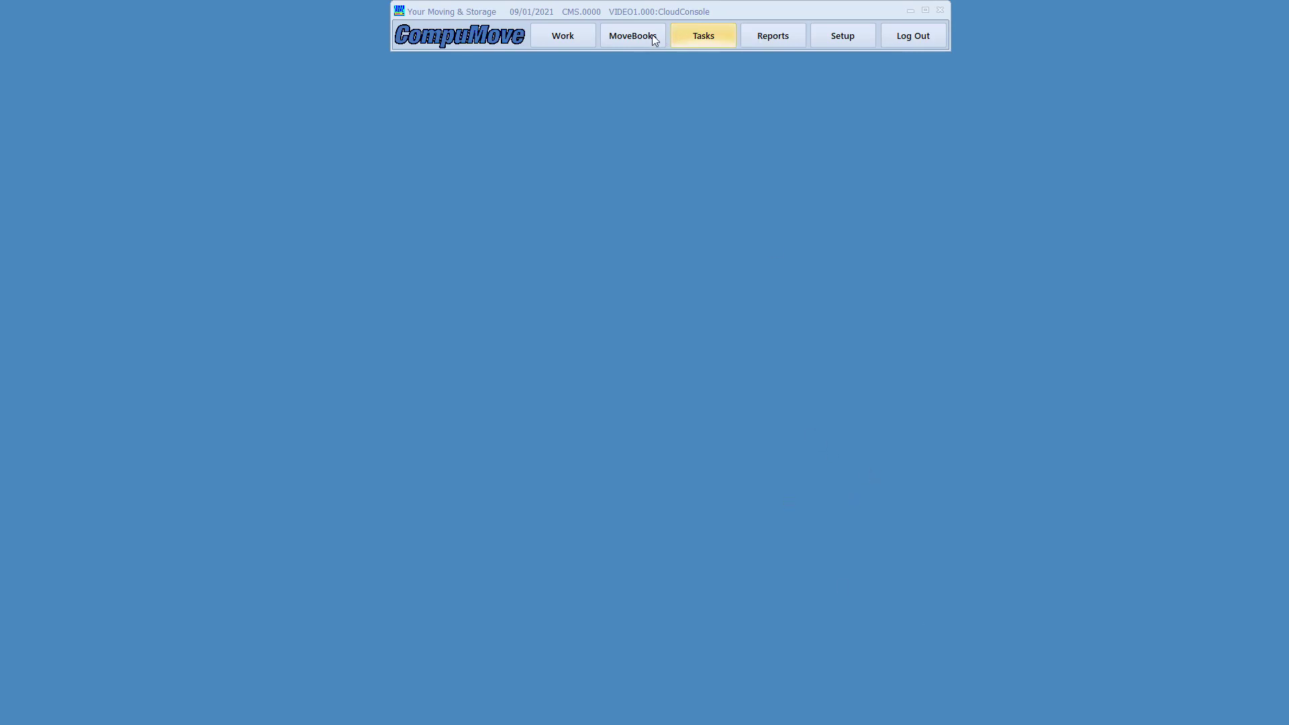
# - Review My Van Line's customer detail: two open jobs totalling 17,265.40 due, then close it
pyautogui.click(632, 37)
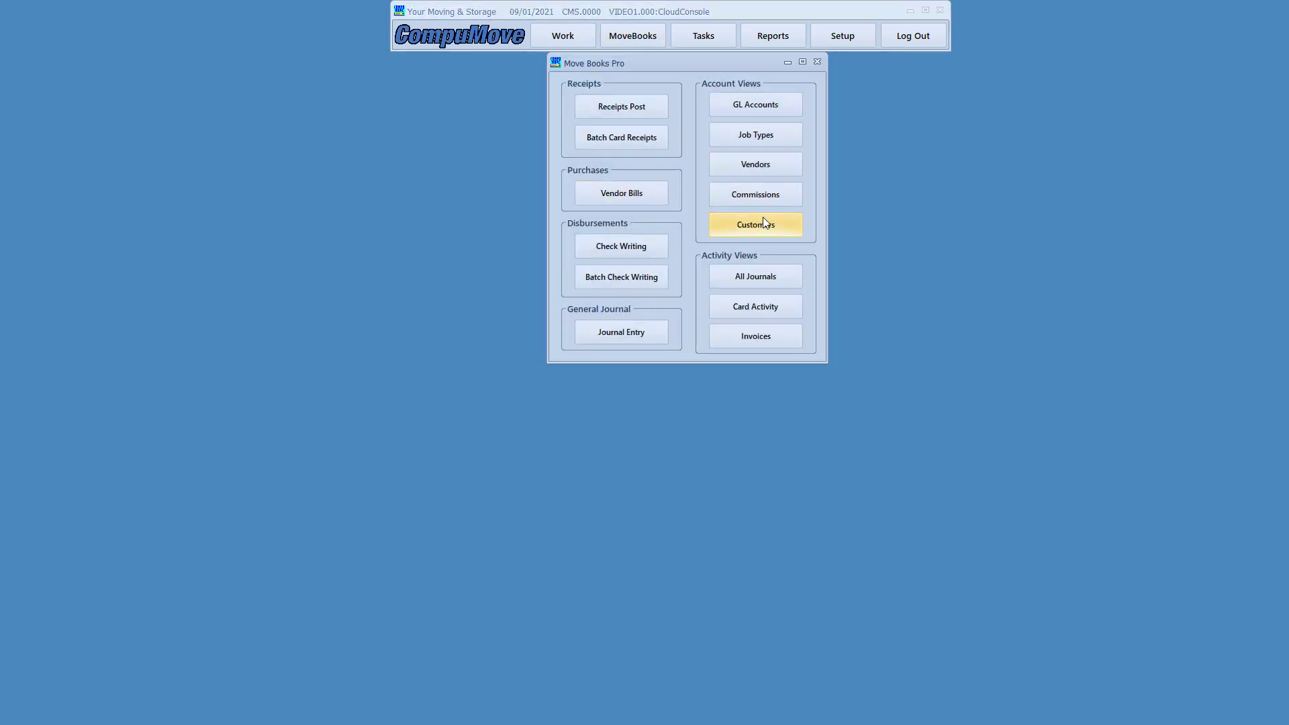
pyautogui.click(764, 227)
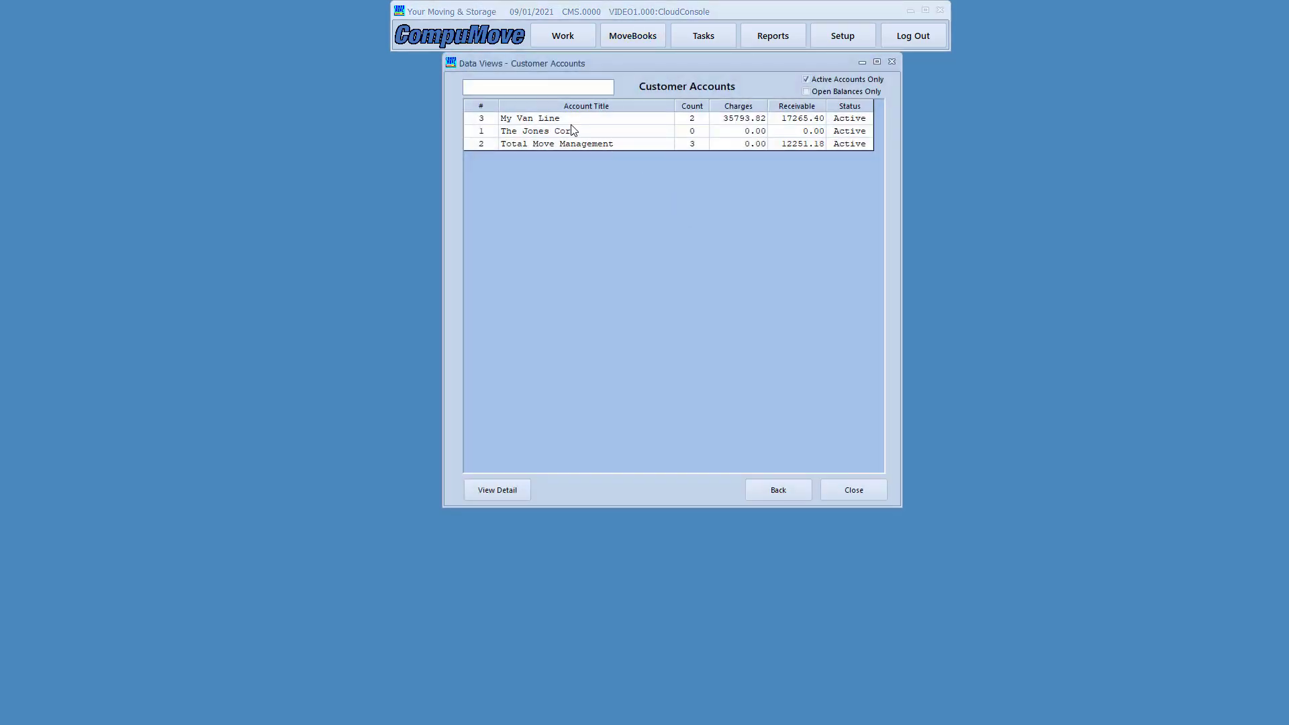
pyautogui.doubleClick(568, 119)
pyautogui.moveTo(687, 63); pyautogui.dragTo(596, 89)
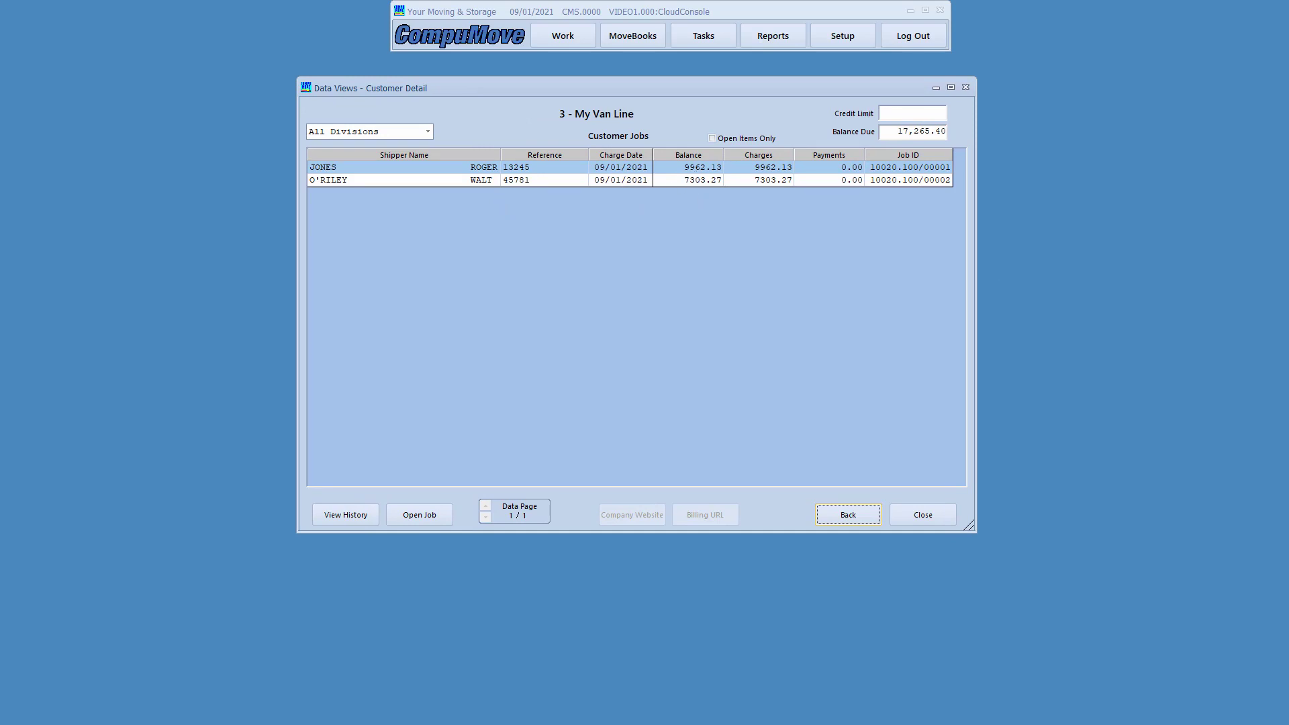
pyautogui.moveTo(828, 123); pyautogui.dragTo(961, 144)
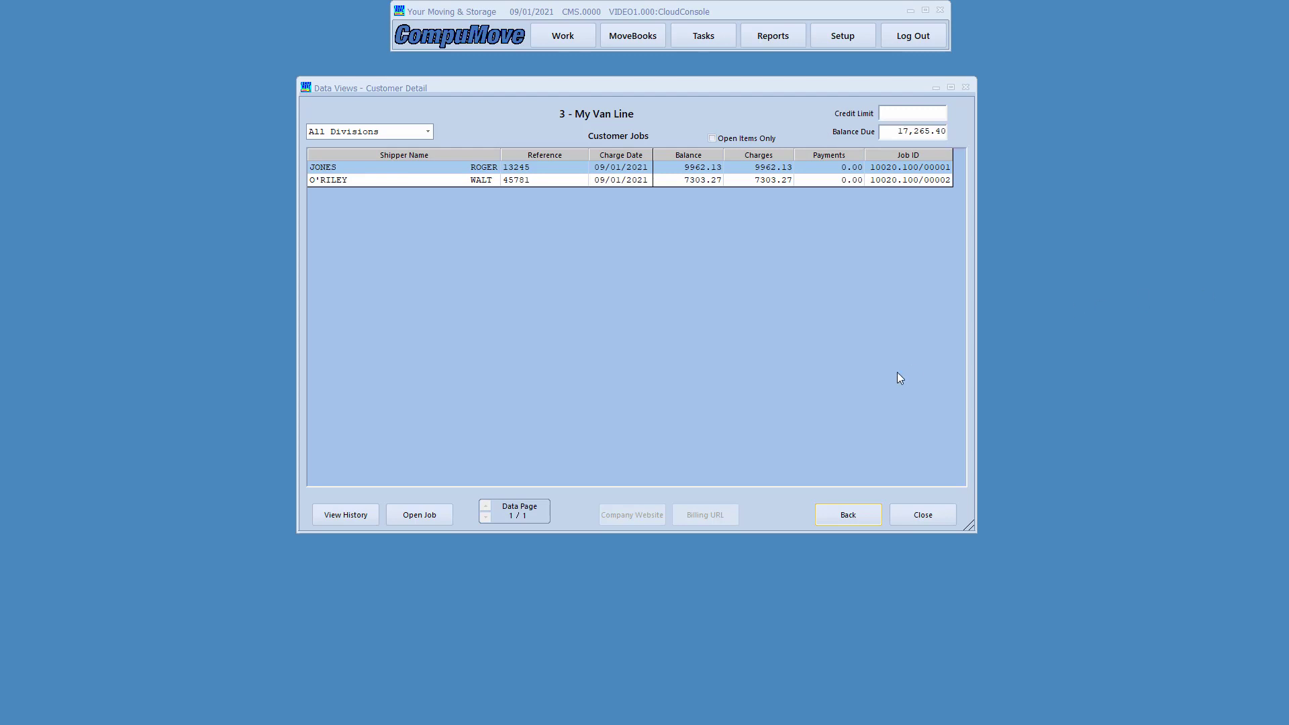
pyautogui.click(917, 512)
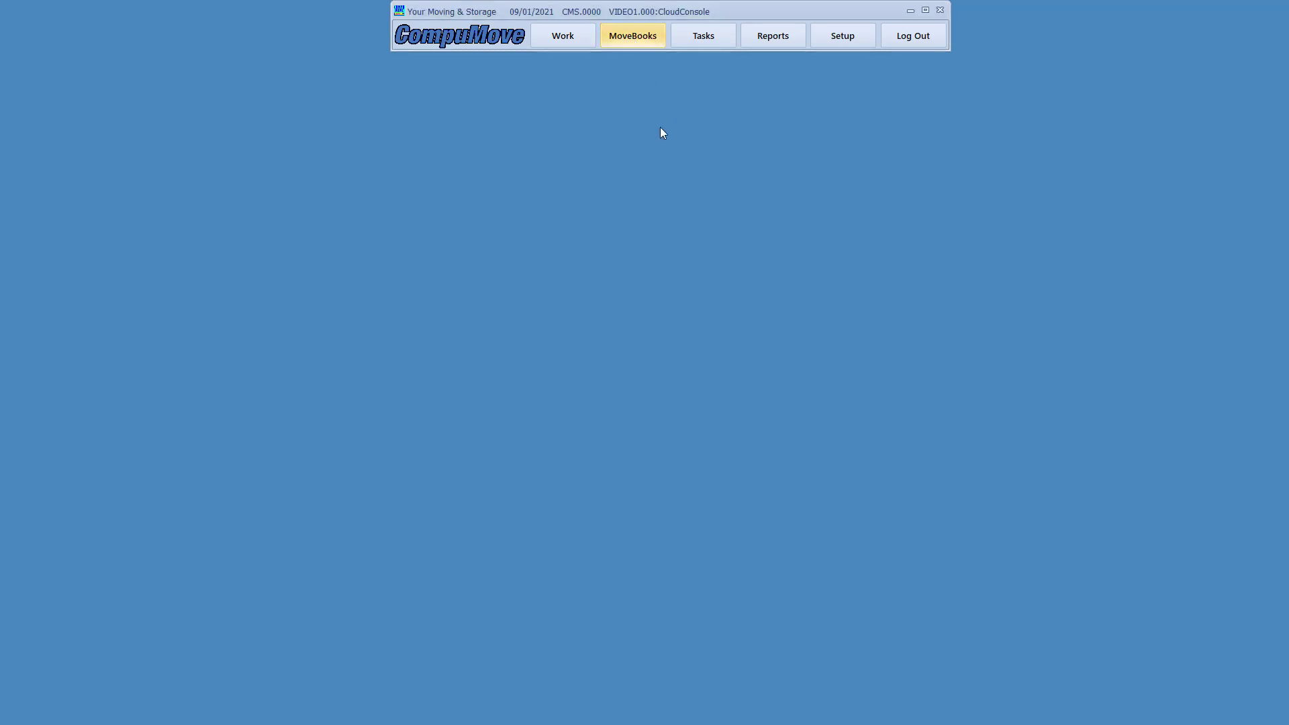
pyautogui.click(635, 46)
# - Start a new receipt on a new deposit dated 09/01/2021
pyautogui.click(623, 113)
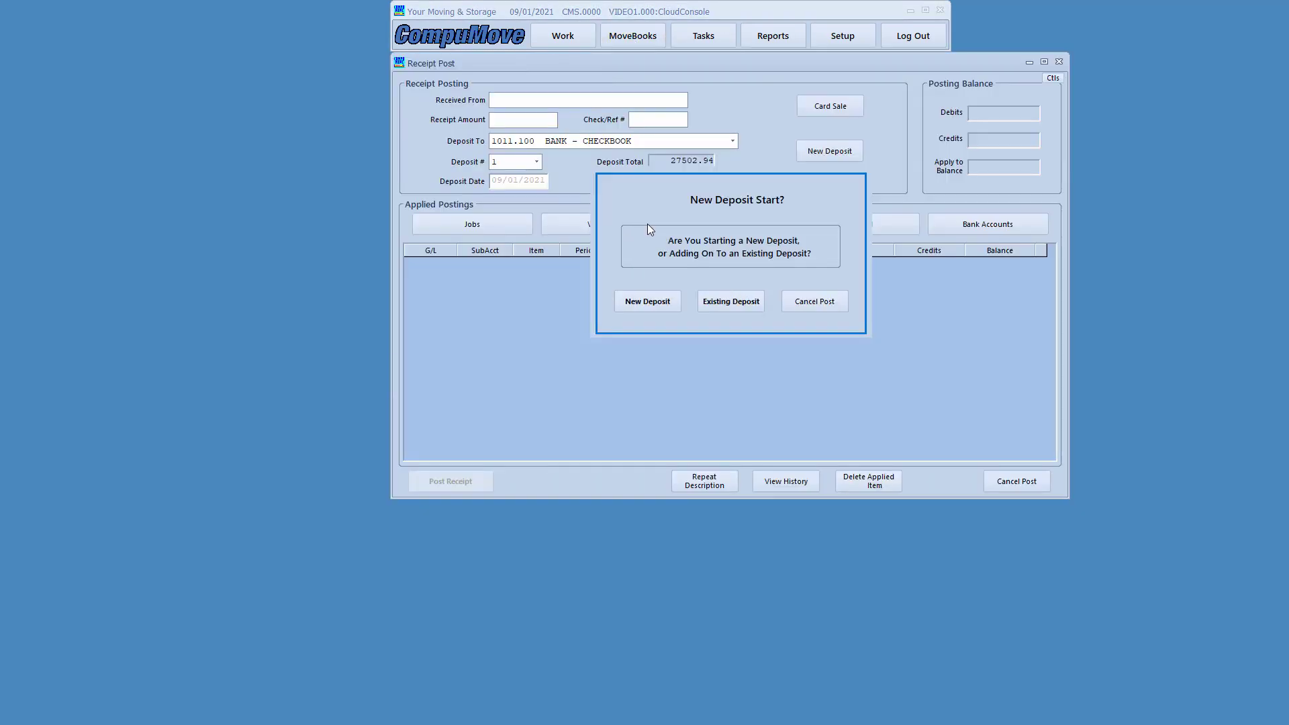
pyautogui.click(655, 304)
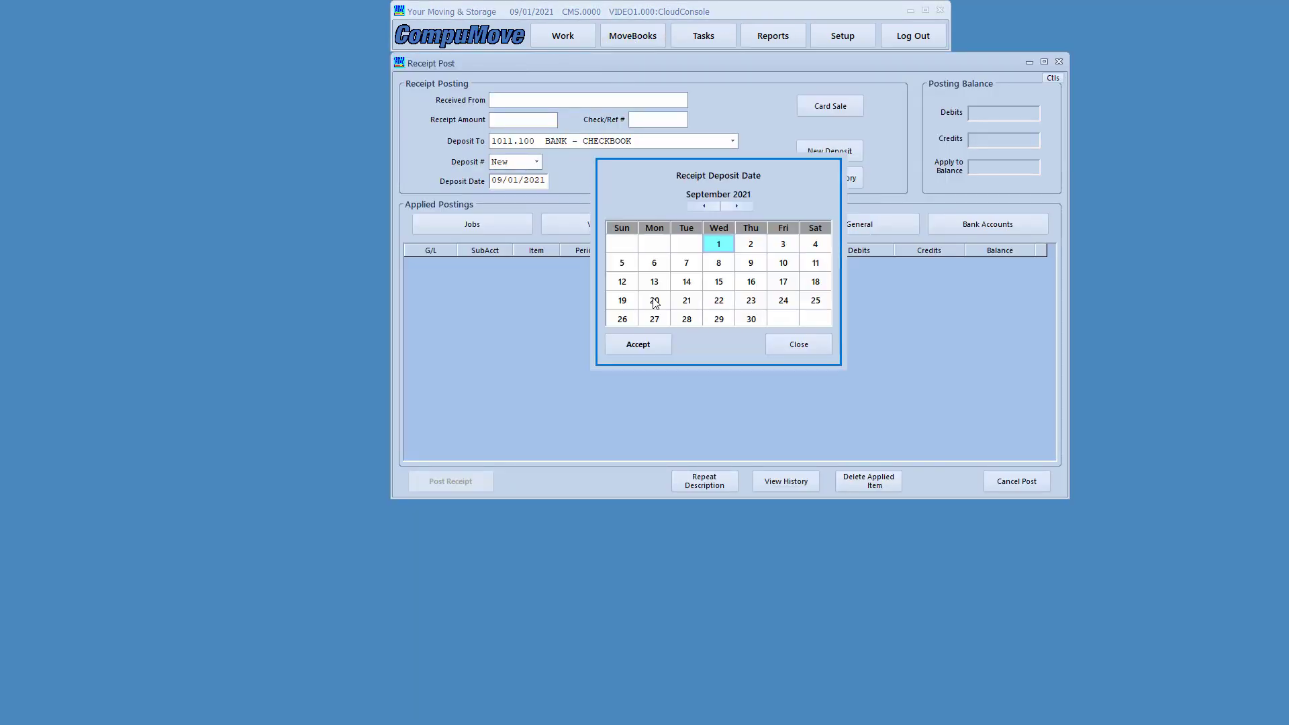
pyautogui.click(637, 343)
# - Enter a 15665.40 receipt from MY VAN LINE, reference 7845, deposit description EFT
pyautogui.click(499, 99)
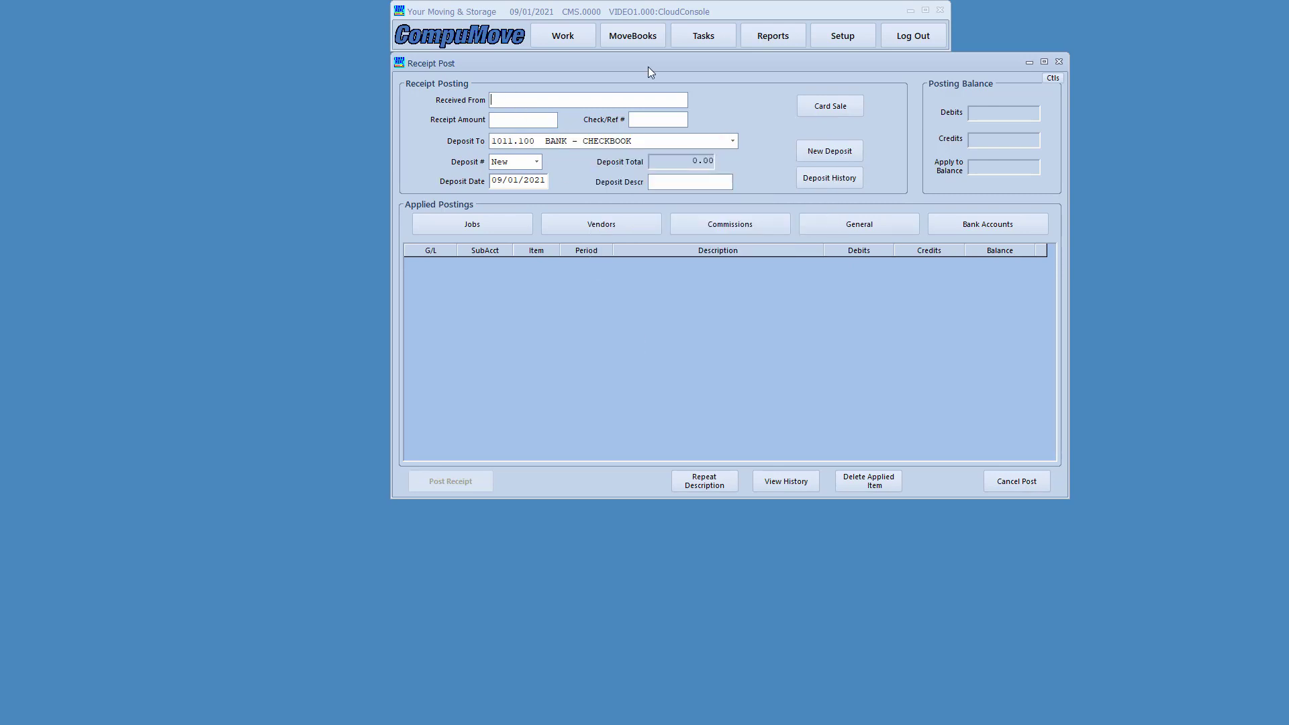
pyautogui.write('MT VAN LINEMY')
pyautogui.press('Delete')
pyautogui.press('Delete')
pyautogui.press('Tab')
pyautogui.write('15665.40')
pyautogui.press('Tab')
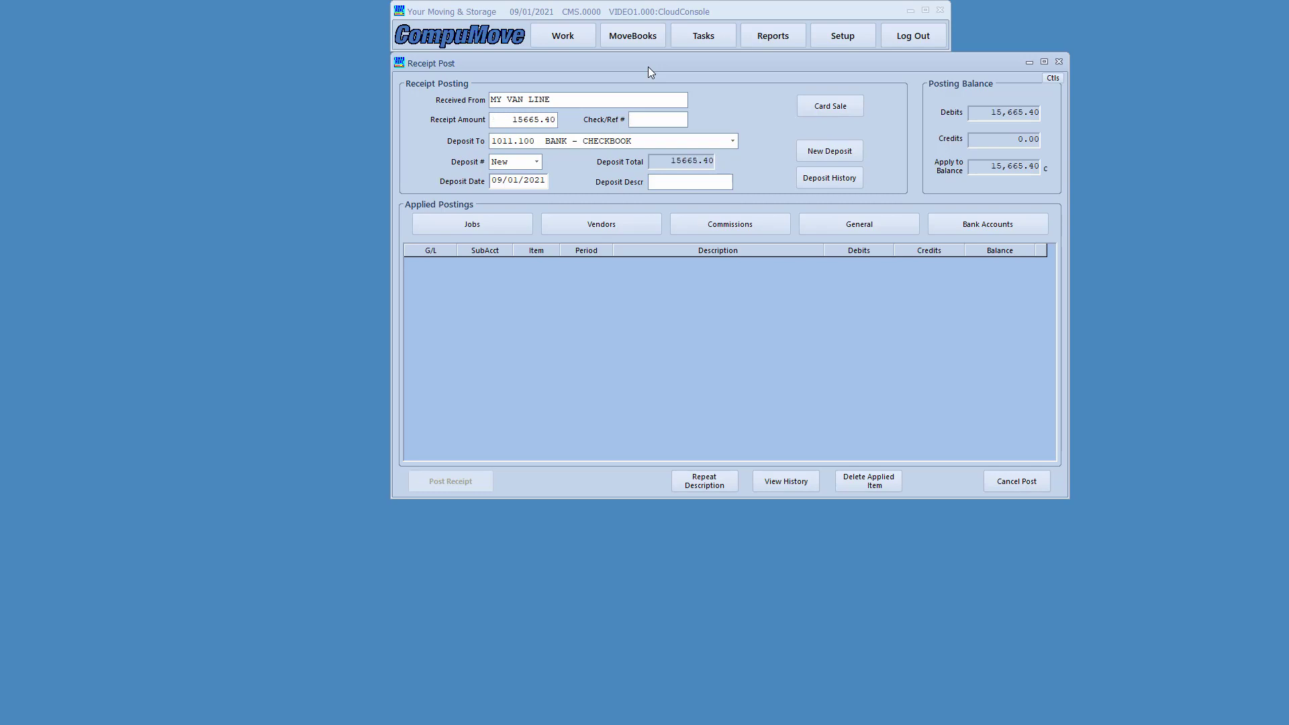
pyautogui.write('7845')
pyautogui.write('EFT')
pyautogui.click(513, 224)
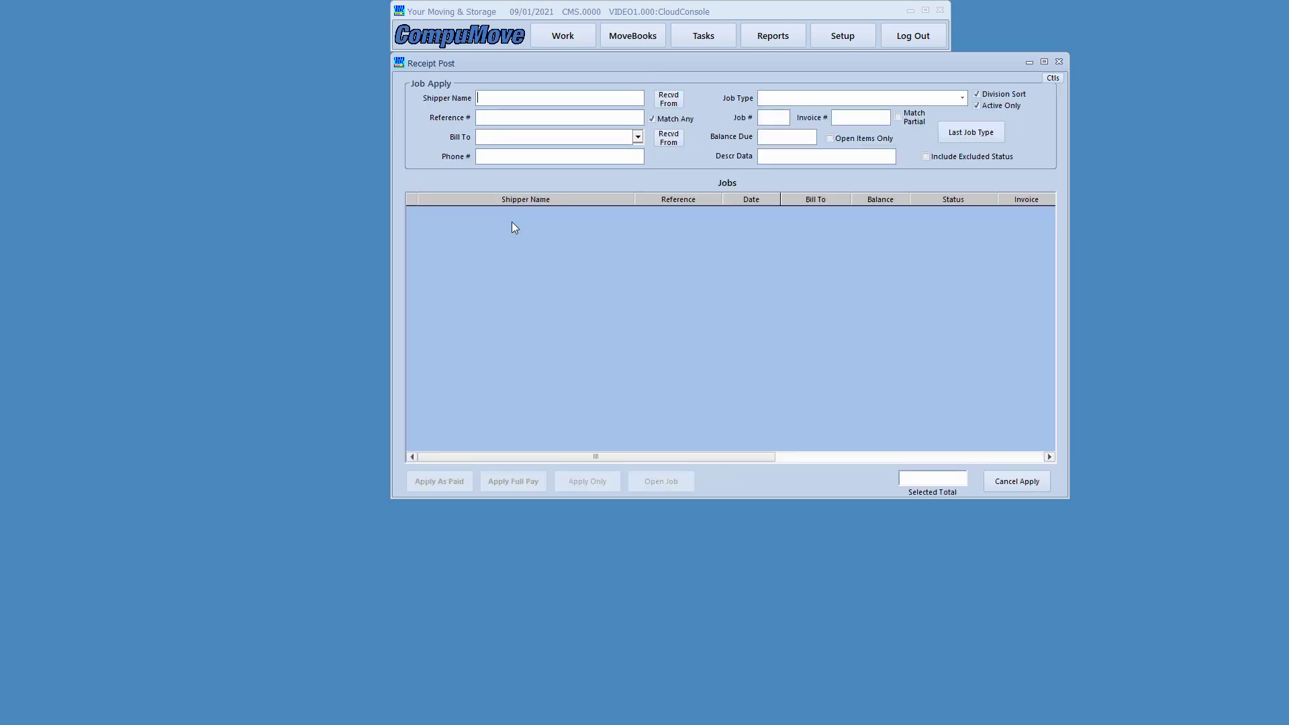
pyautogui.click(636, 137)
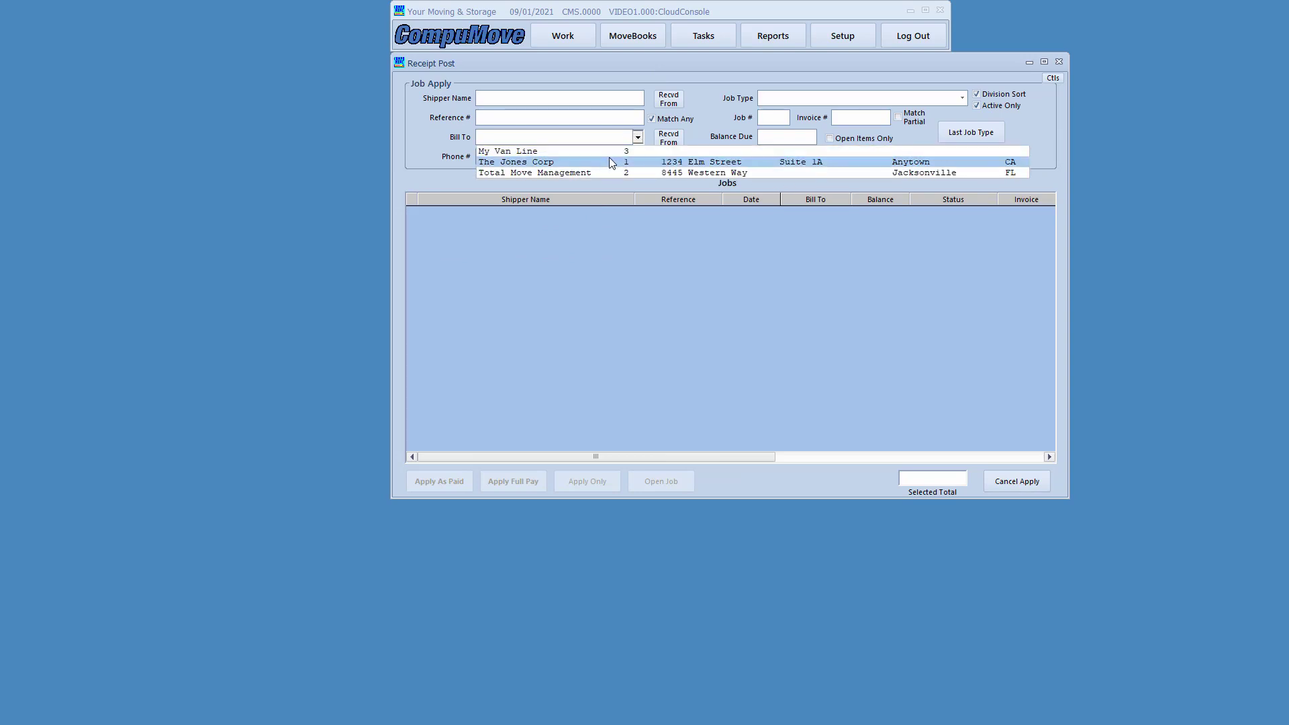
pyautogui.click(605, 152)
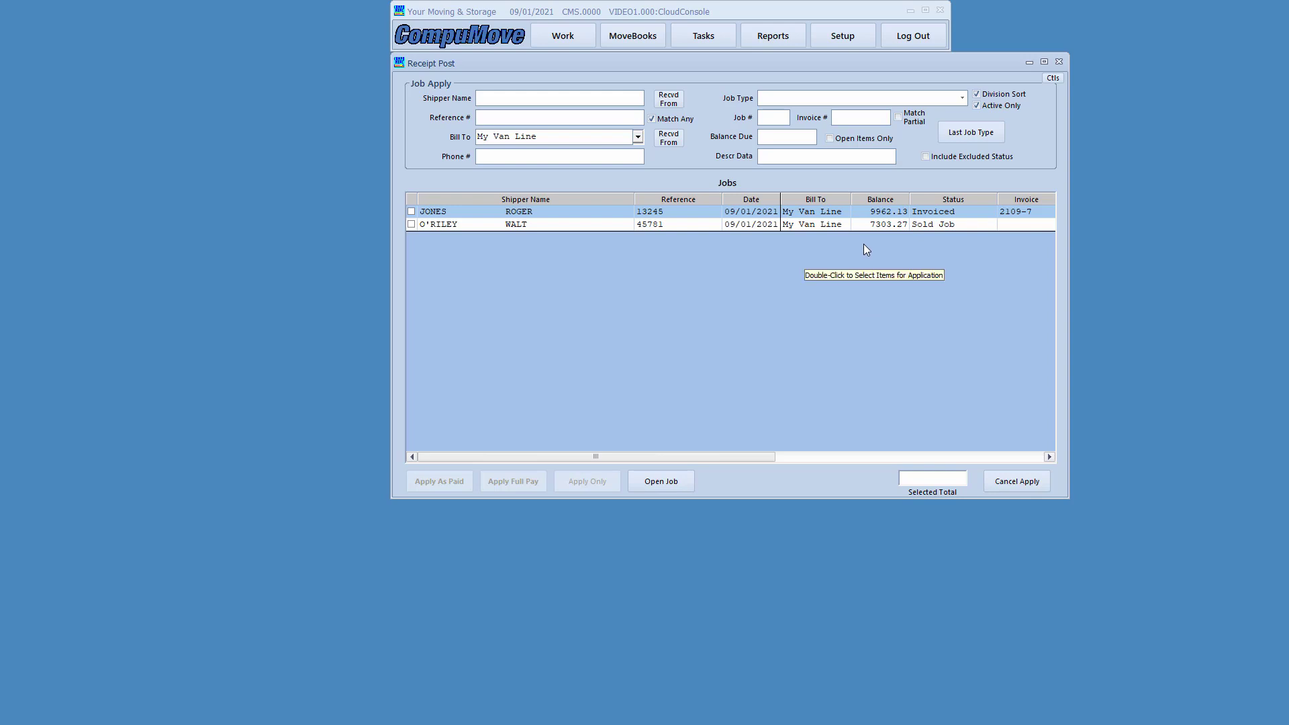
pyautogui.click(860, 227)
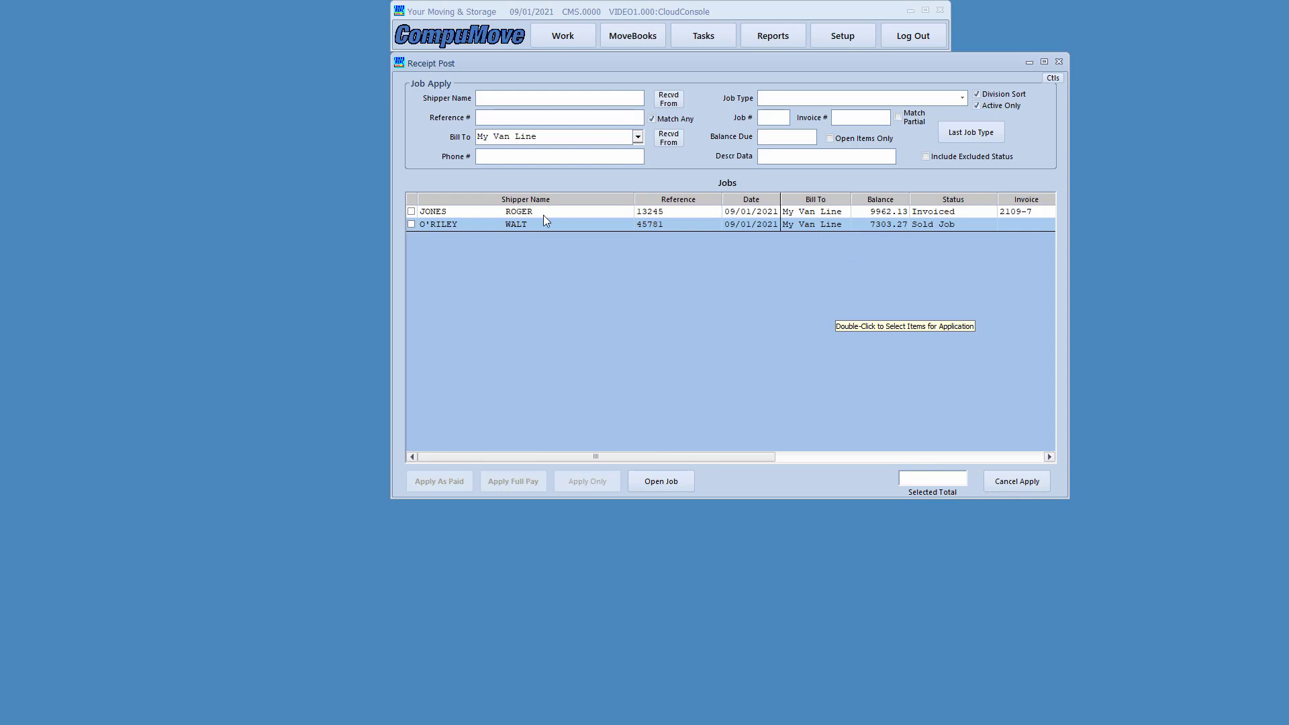
# - Change the sold job's Full Pack revenue charge to 4694.69
pyautogui.click(658, 485)
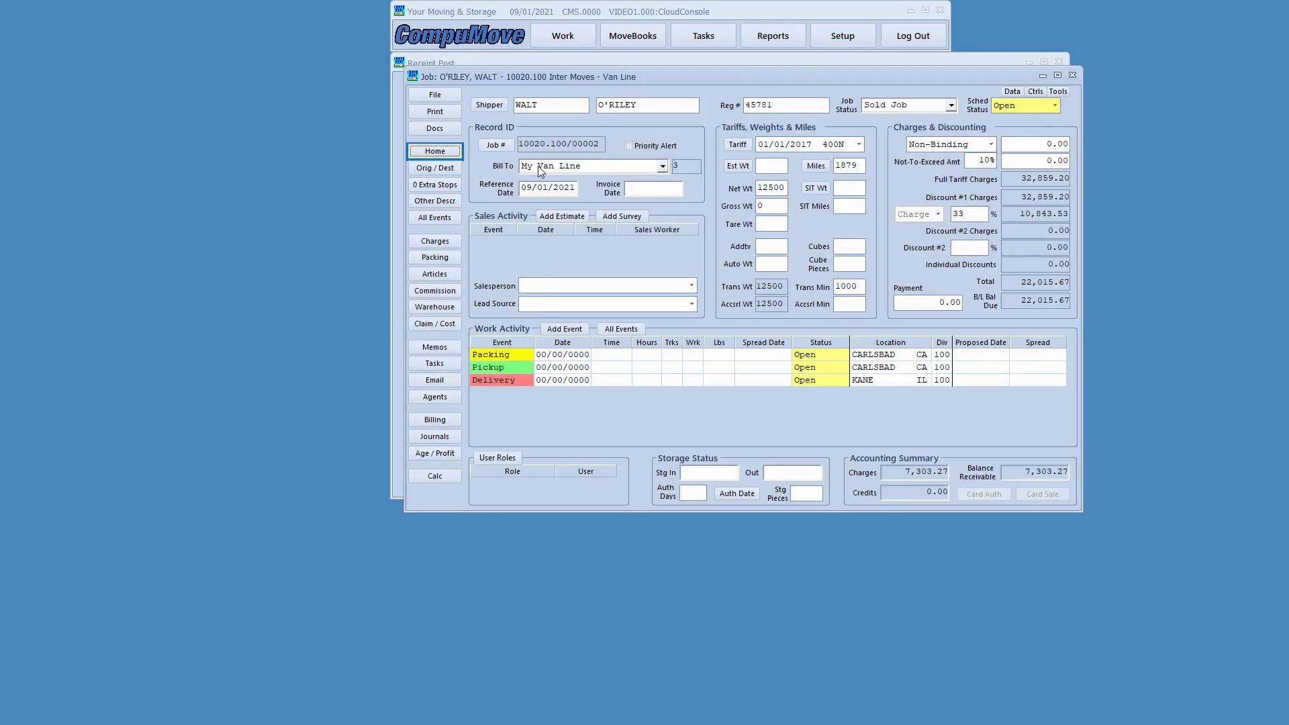
pyautogui.click(454, 257)
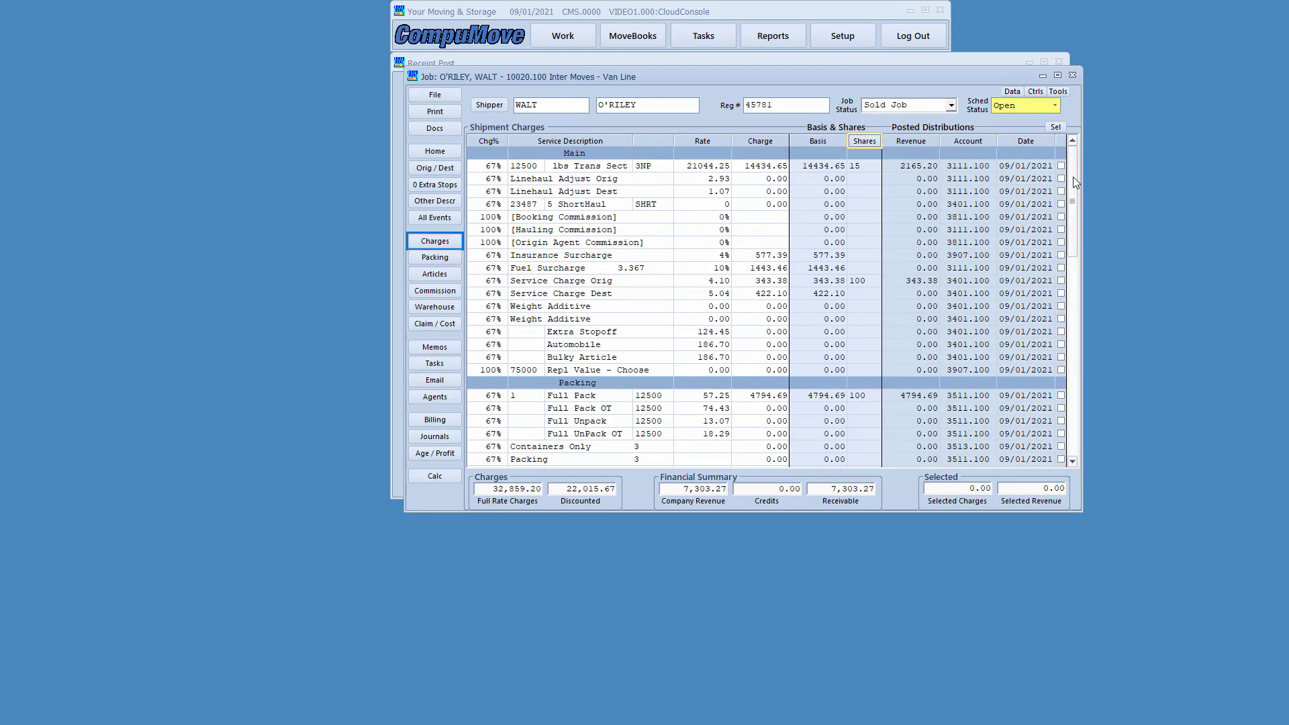
pyautogui.moveTo(1073, 176)
pyautogui.mouseDown()
pyautogui.moveTo(1073, 224)
pyautogui.moveTo(1089, 161)
pyautogui.mouseUp()
pyautogui.click(913, 399)
pyautogui.write('4694.')
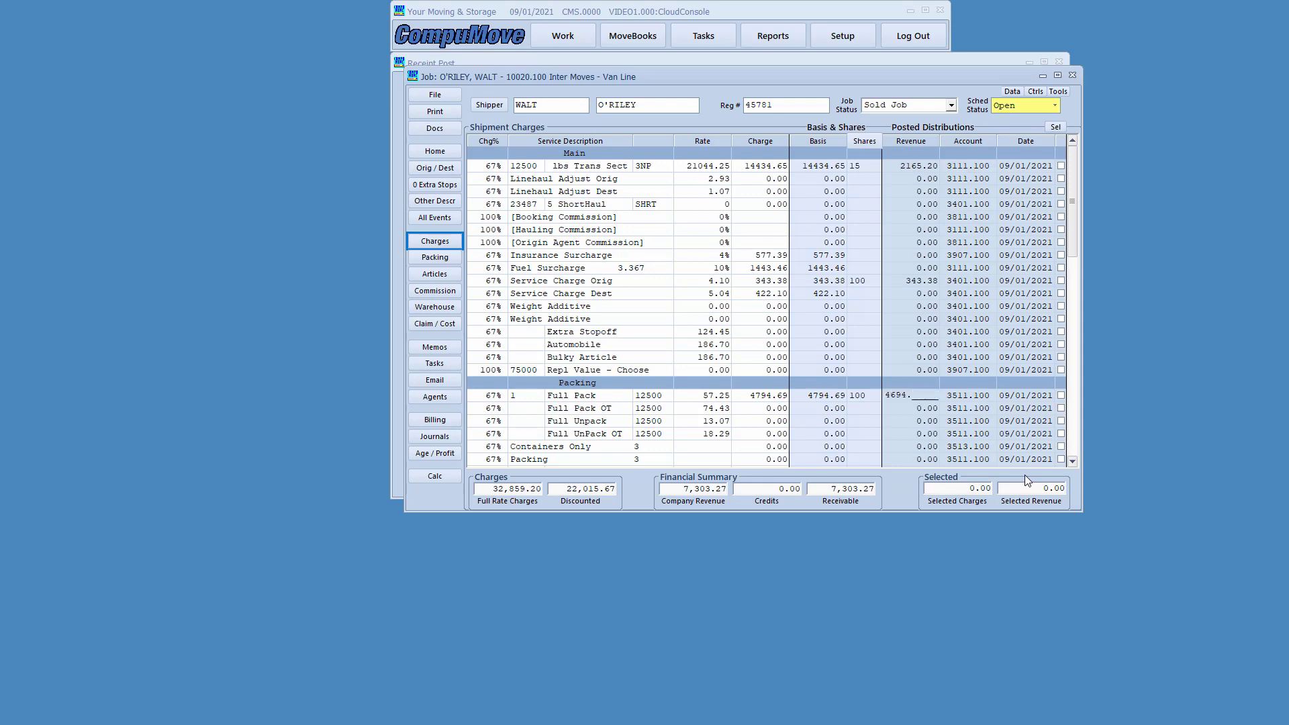
pyautogui.write('69')
pyautogui.press('Return')
# - Save the job, confirm the -100.00 Full Pack adjustment in Journals, then save and exit
pyautogui.click(431, 96)
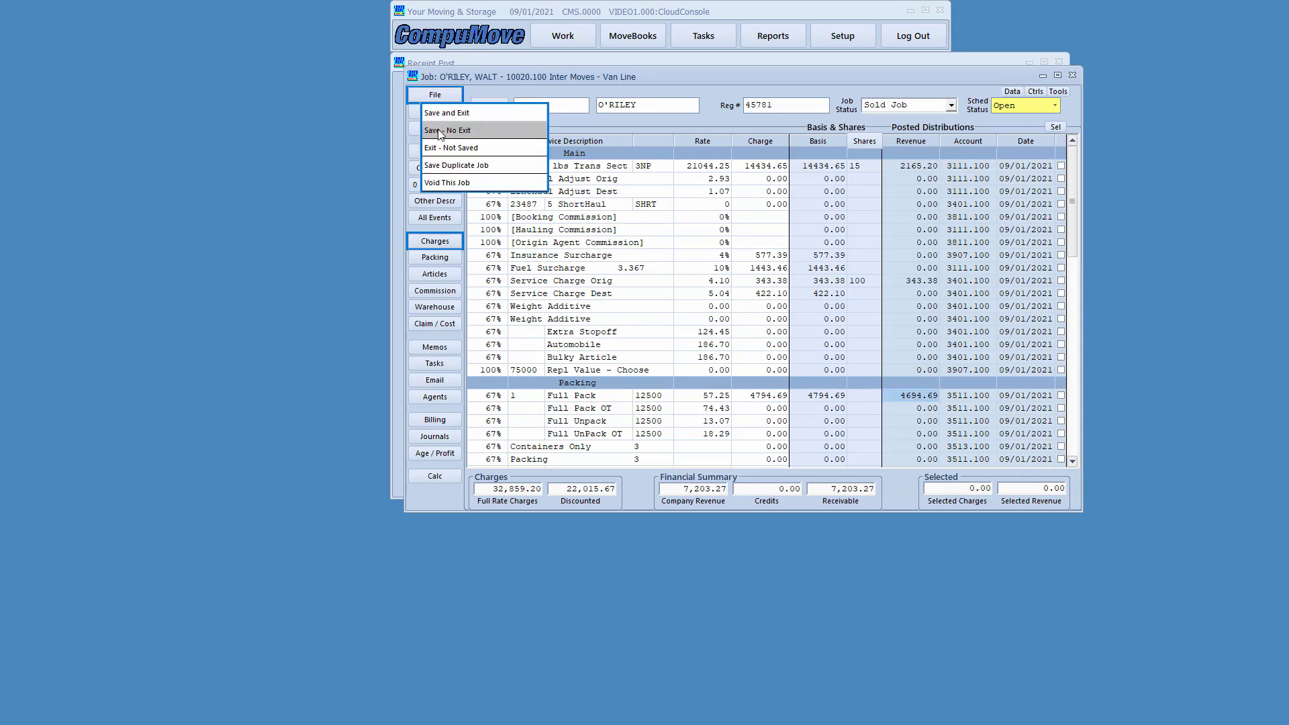
pyautogui.click(441, 130)
pyautogui.click(454, 436)
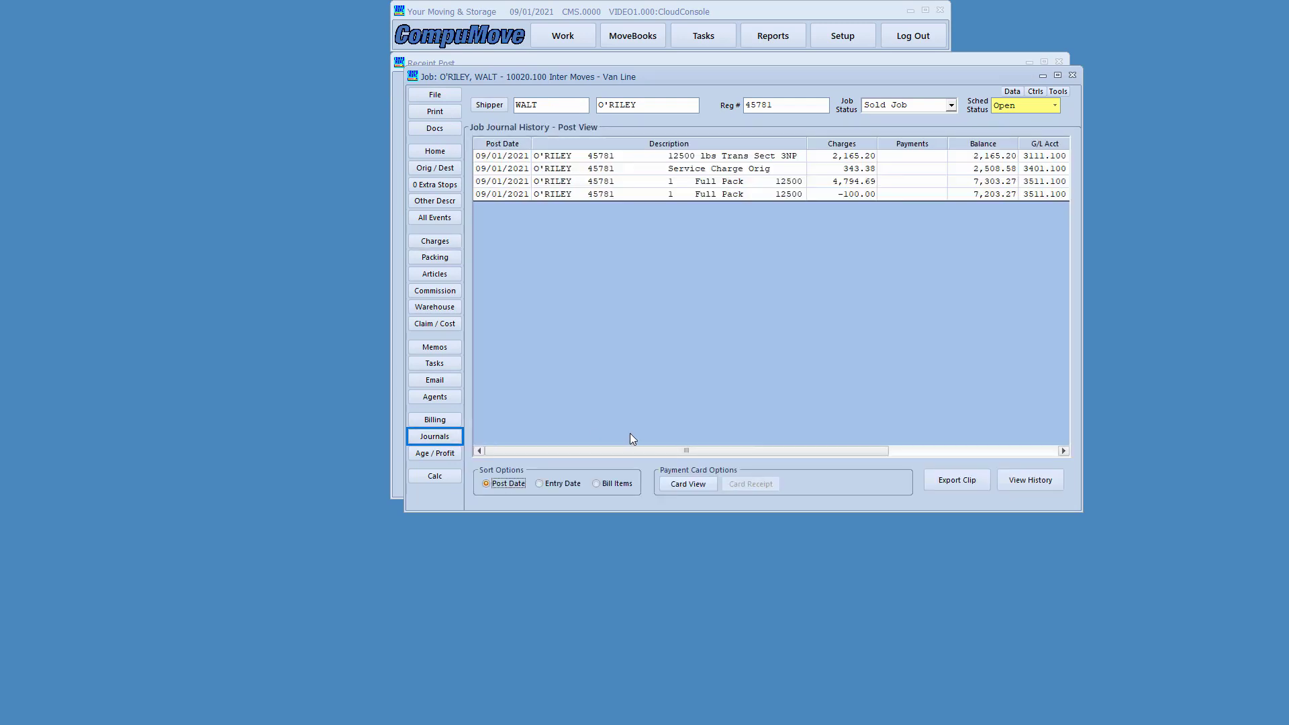
pyautogui.click(843, 196)
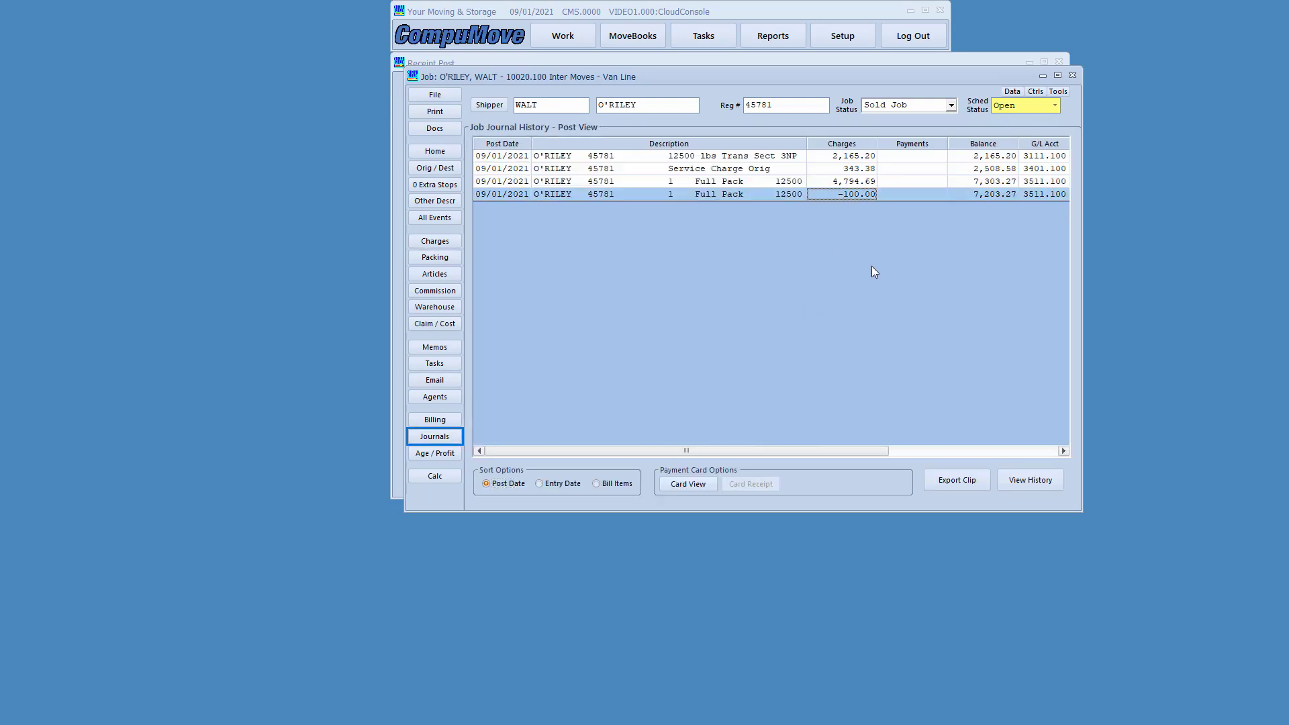
pyautogui.click(446, 94)
pyautogui.click(443, 110)
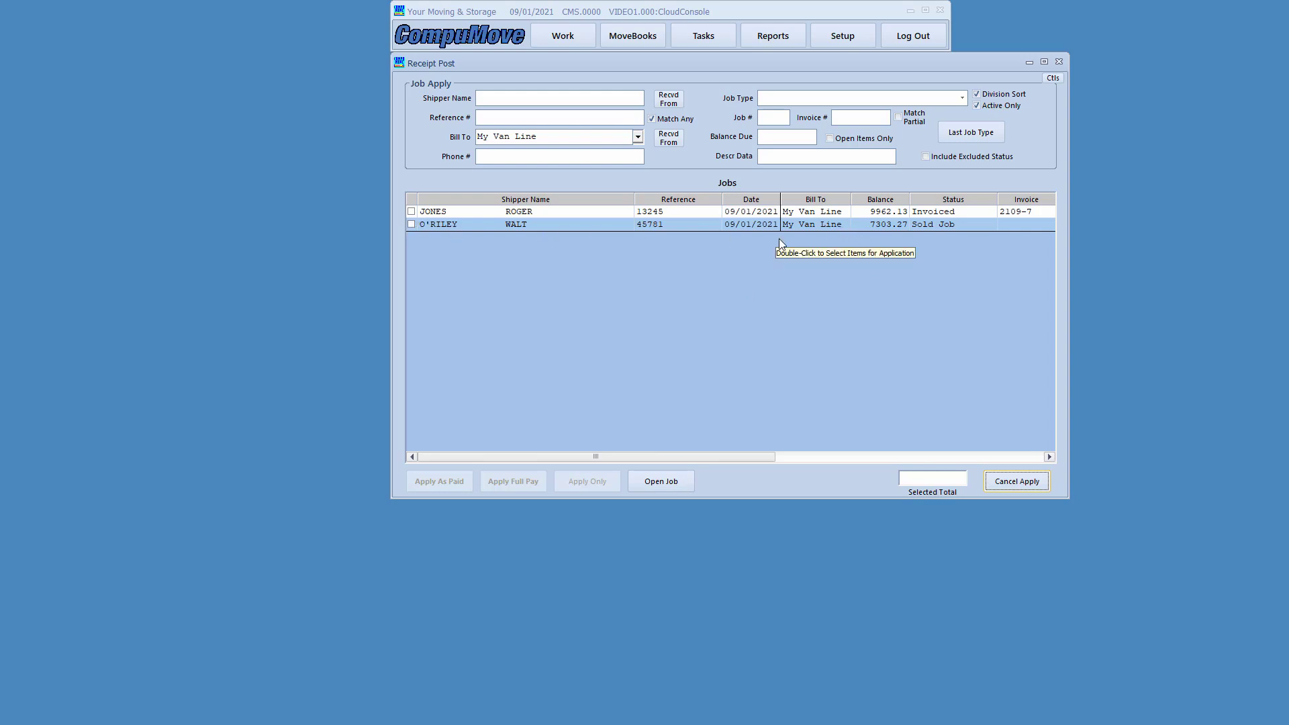
# - Mark both My Van Line jobs and apply full payment, crediting 9962.13 and 7203.27
pyautogui.doubleClick(835, 227)
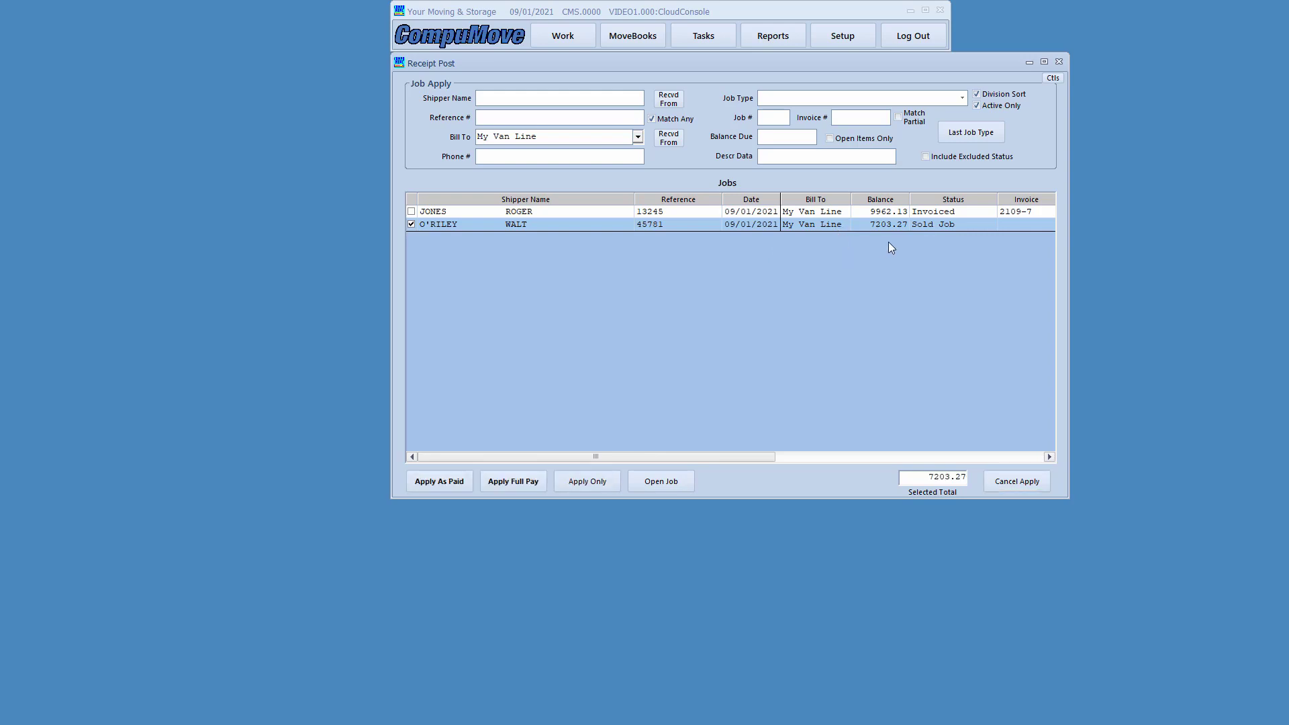
pyautogui.doubleClick(860, 212)
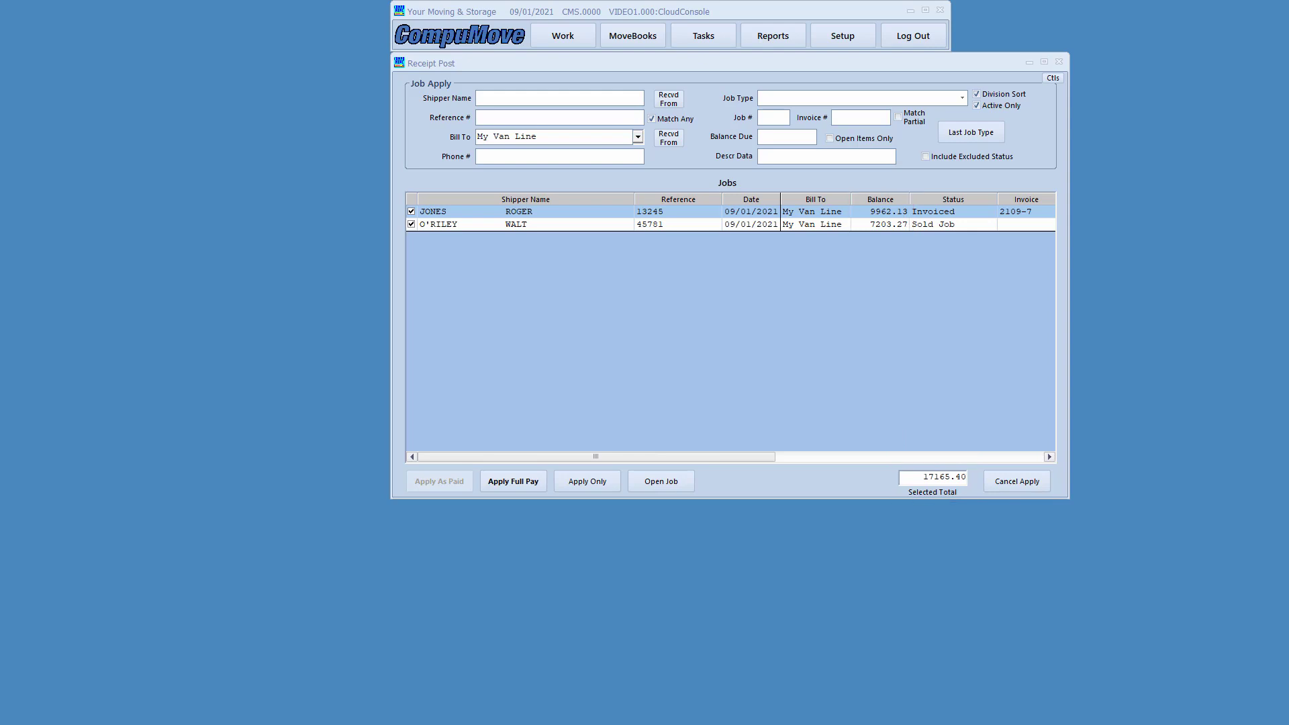
pyautogui.click(513, 482)
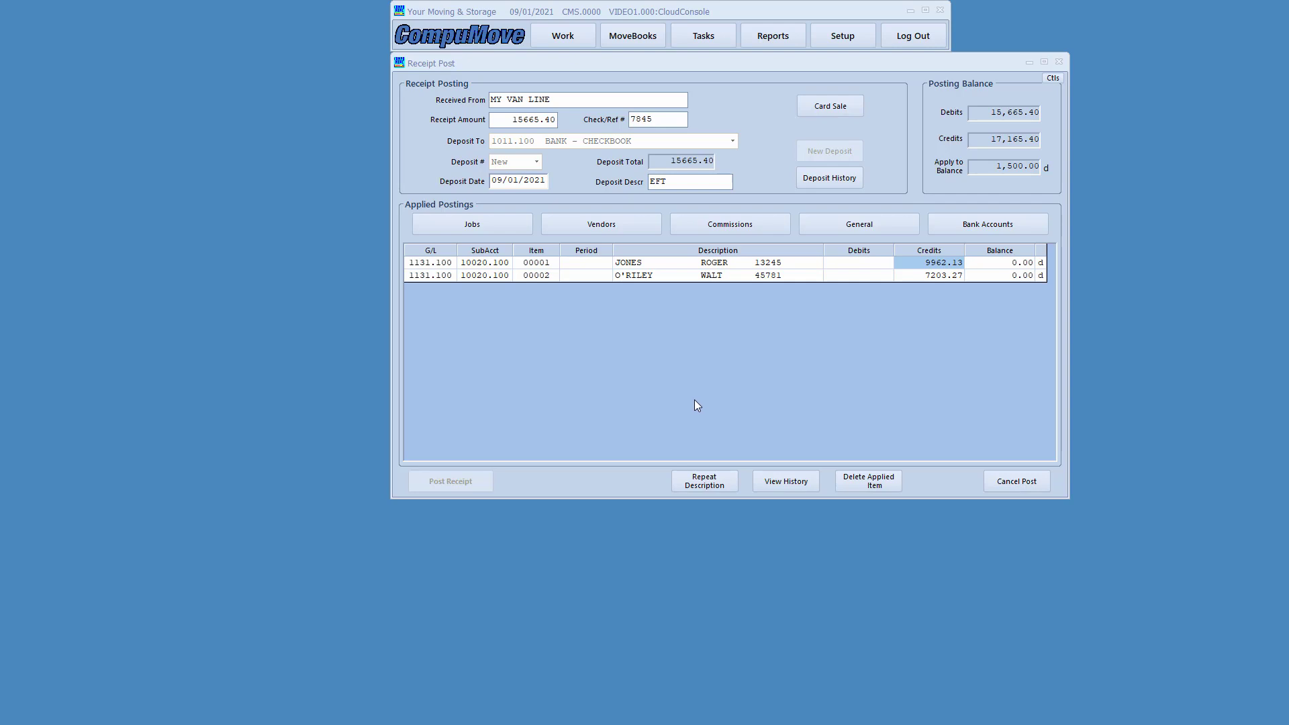
# - Add a 1500.00 debit to 8700.100 CLAIMS EXPENSE, described with the claimant's name and claim number
pyautogui.click(864, 228)
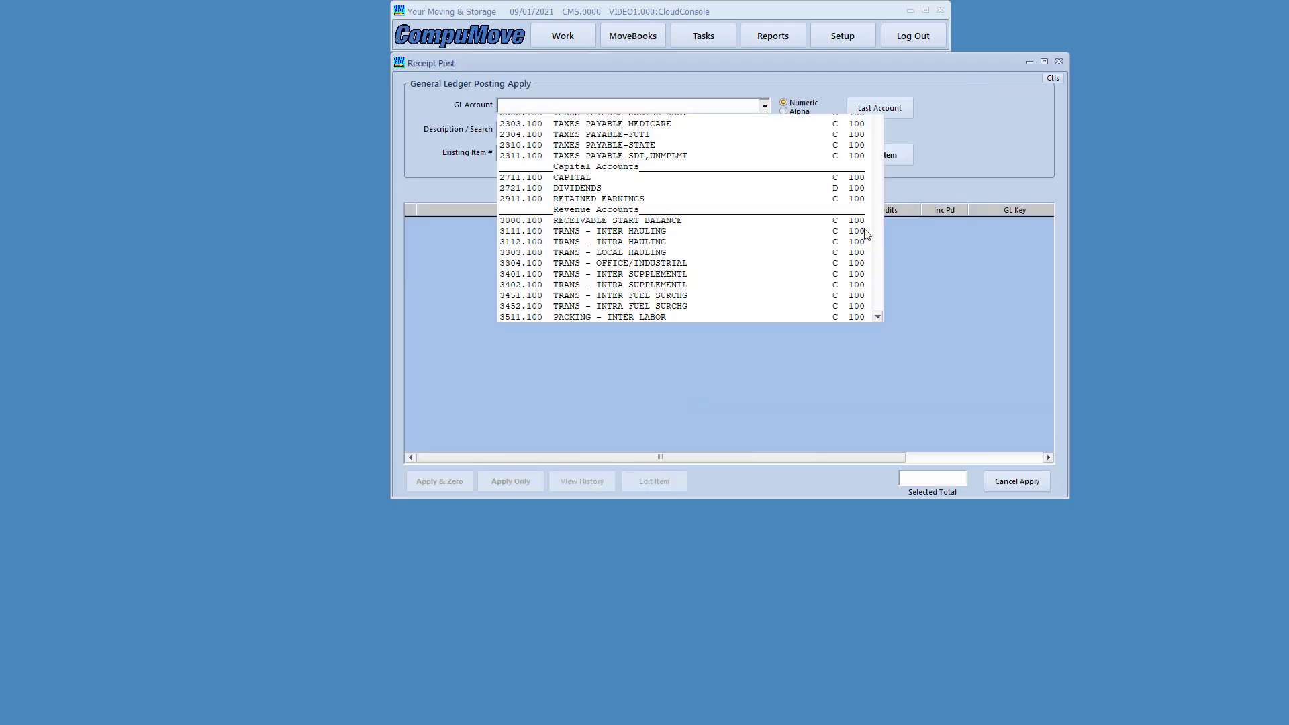
pyautogui.moveTo(877, 149); pyautogui.dragTo(865, 406)
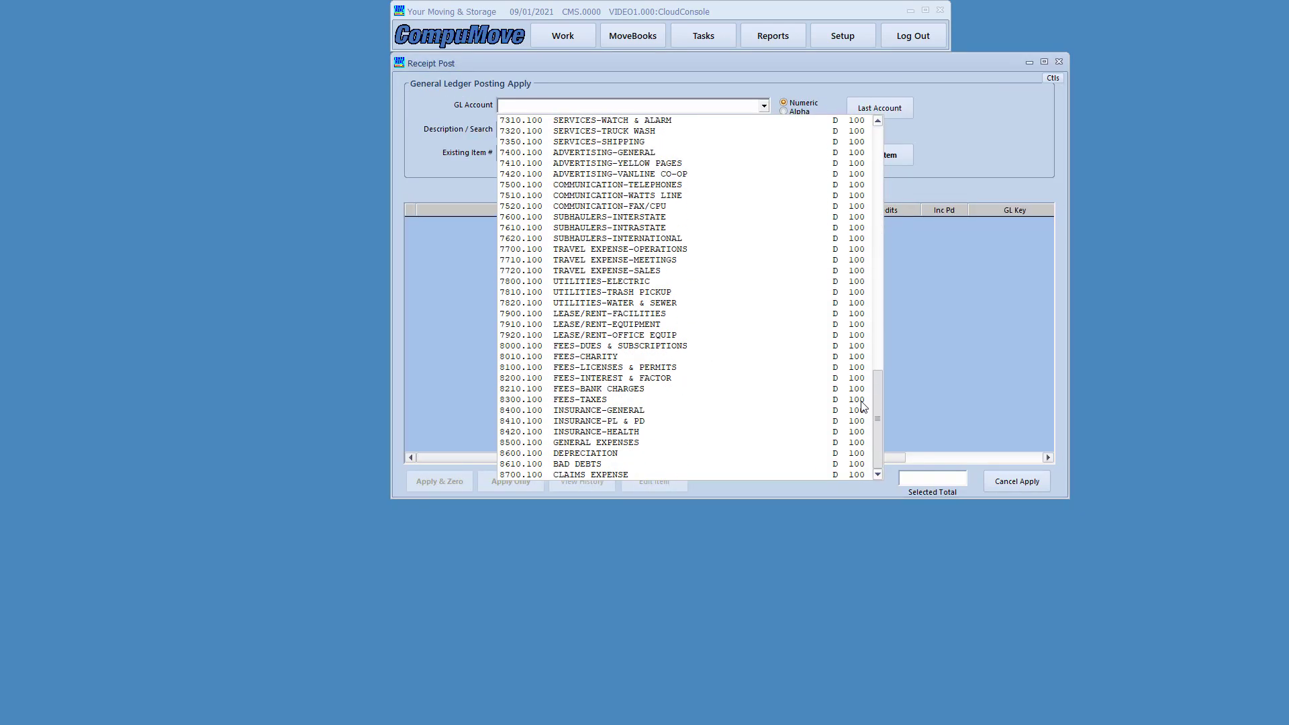
pyautogui.click(637, 475)
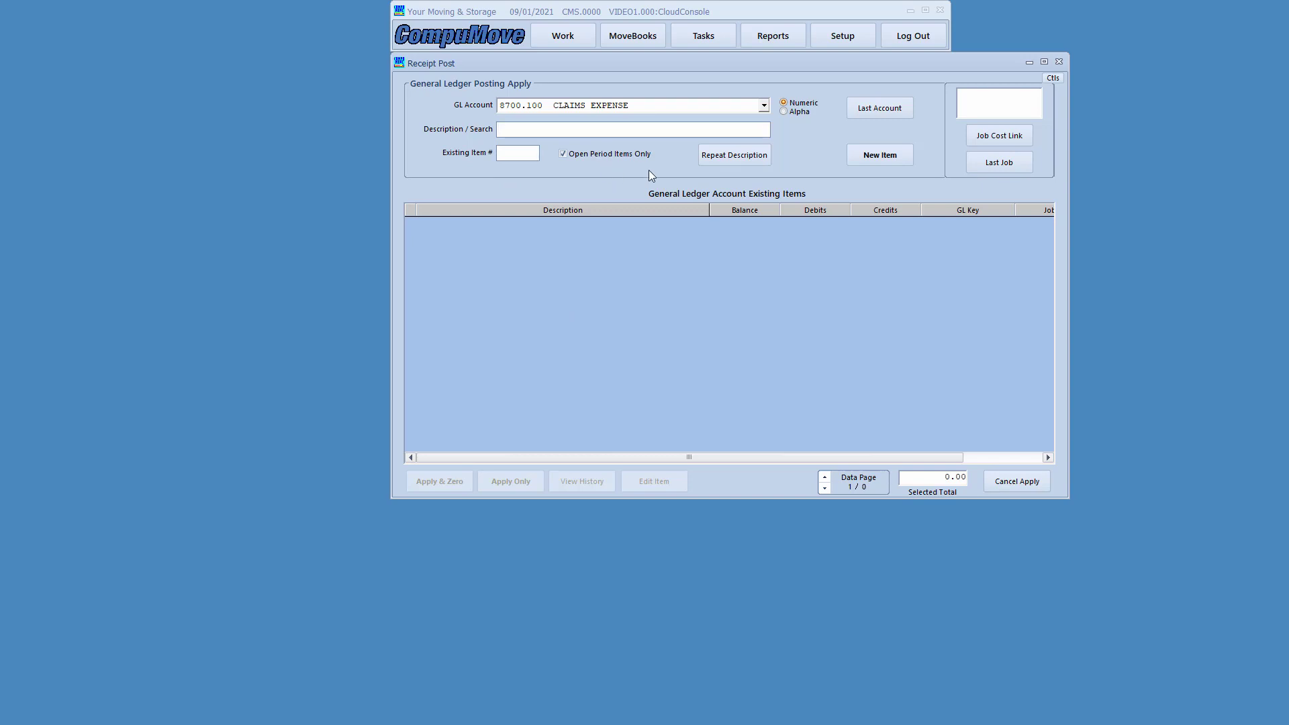
pyautogui.click(881, 156)
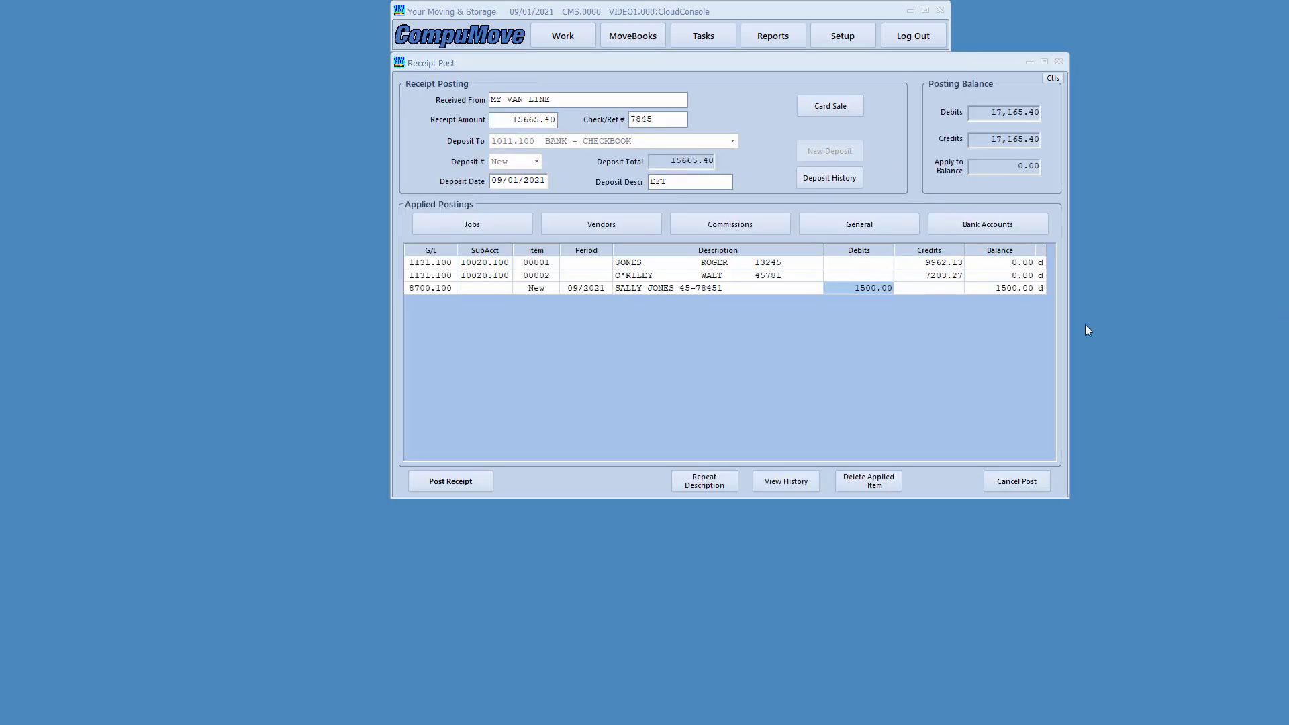
pyautogui.moveTo(819, 275); pyautogui.dragTo(902, 303)
# - Change the claims expense debit to 500.00
pyautogui.click(852, 286)
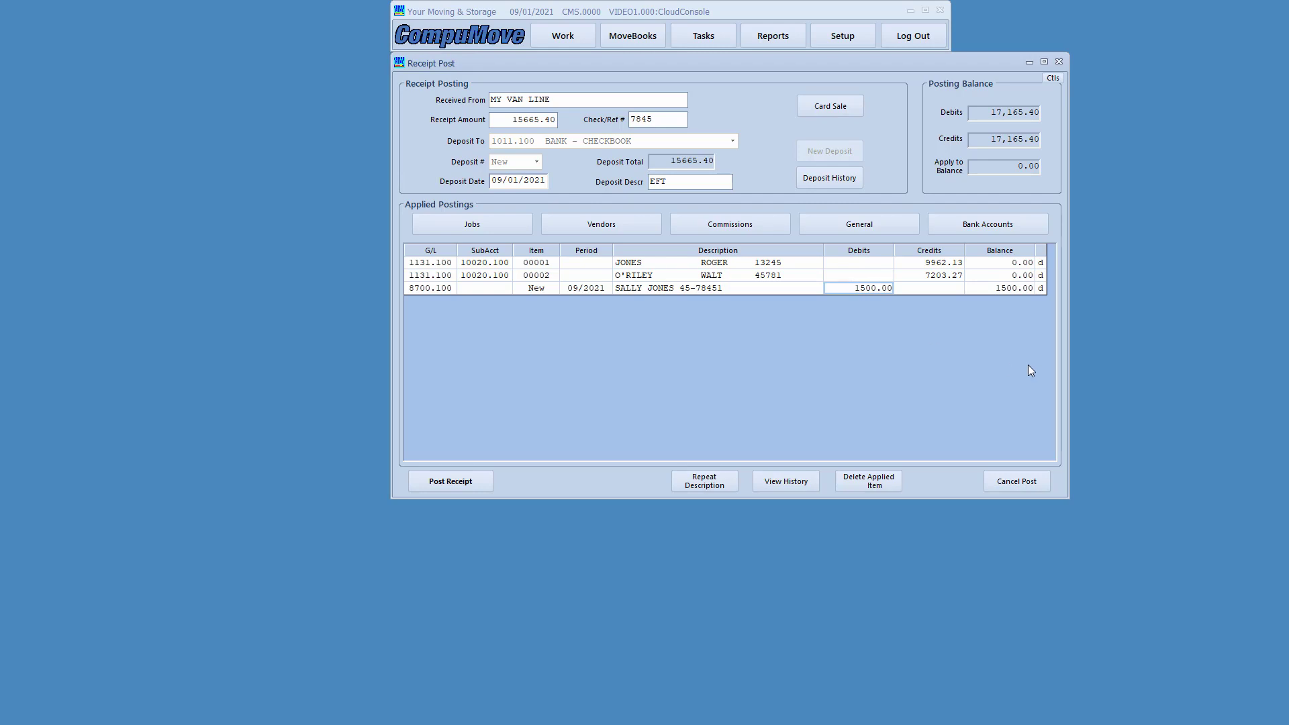
pyautogui.write('500')
pyautogui.press('Return')
# - Begin a commission line for the remaining 1,000.00, listing the commission groups
pyautogui.hotkey('ctrl', 'shift', 'd')
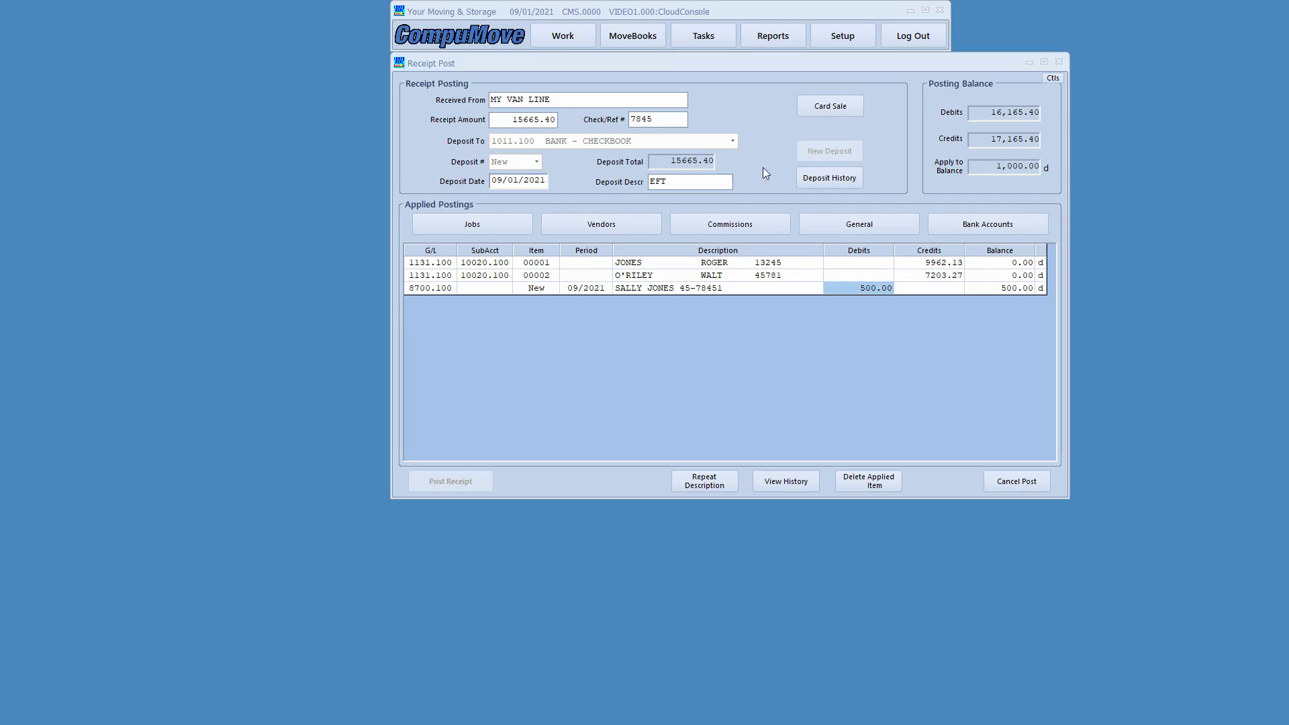
pyautogui.moveTo(429, 110)
pyautogui.mouseDown()
pyautogui.moveTo(473, 132)
pyautogui.moveTo(571, 134)
pyautogui.mouseUp()
pyautogui.moveTo(933, 152)
pyautogui.mouseDown()
pyautogui.moveTo(949, 186)
pyautogui.moveTo(1057, 184)
pyautogui.mouseUp()
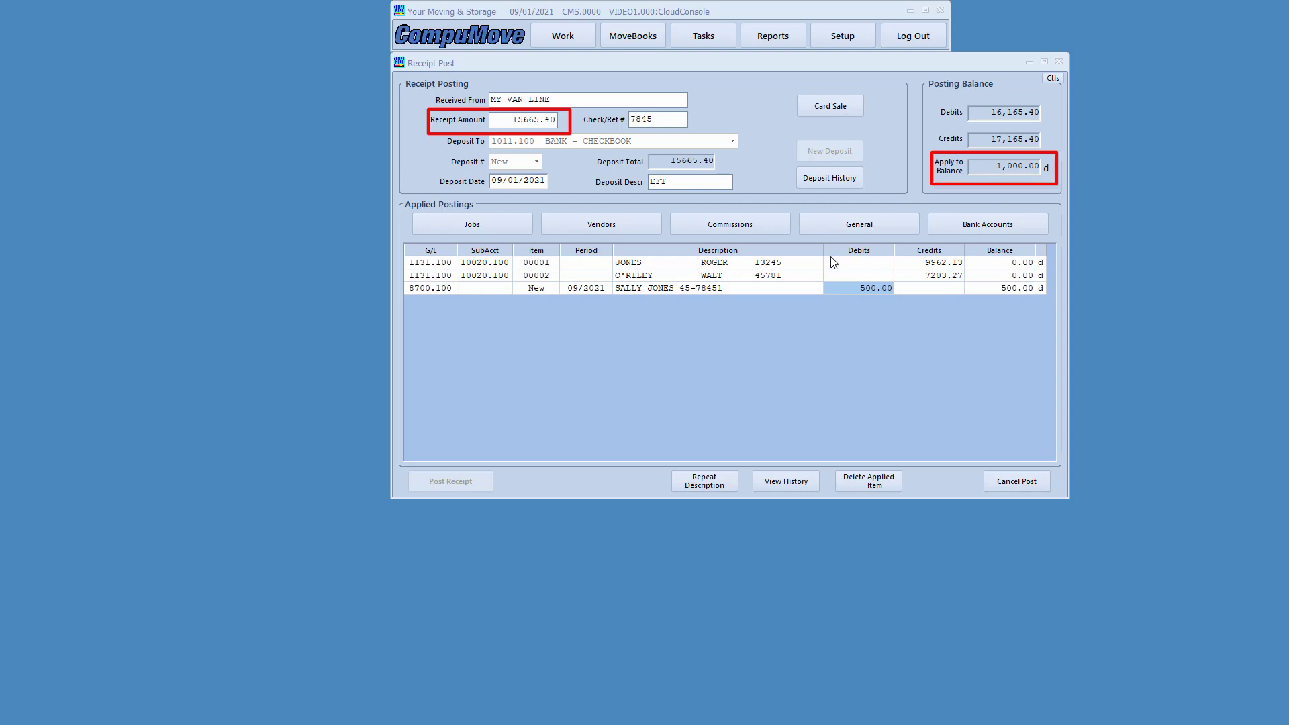
pyautogui.moveTo(820, 240)
pyautogui.mouseDown()
pyautogui.moveTo(925, 315)
pyautogui.moveTo(973, 305)
pyautogui.mouseUp()
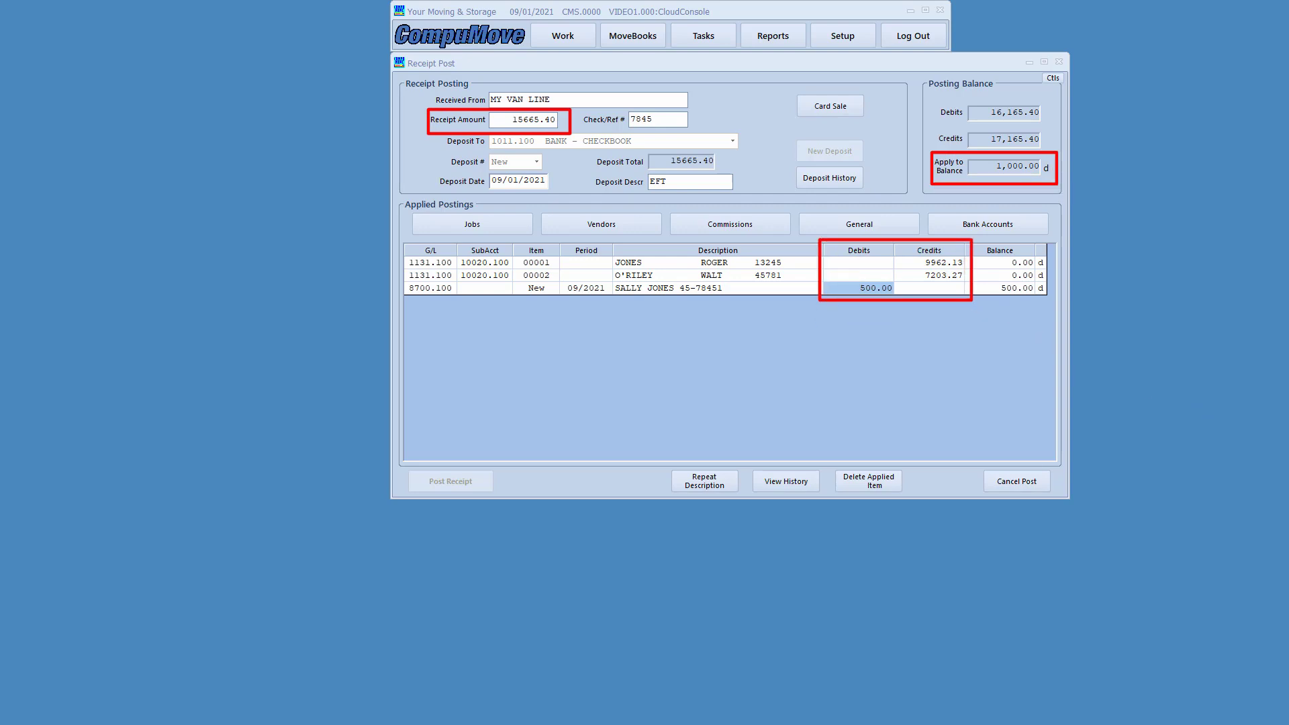
pyautogui.press('Escape')
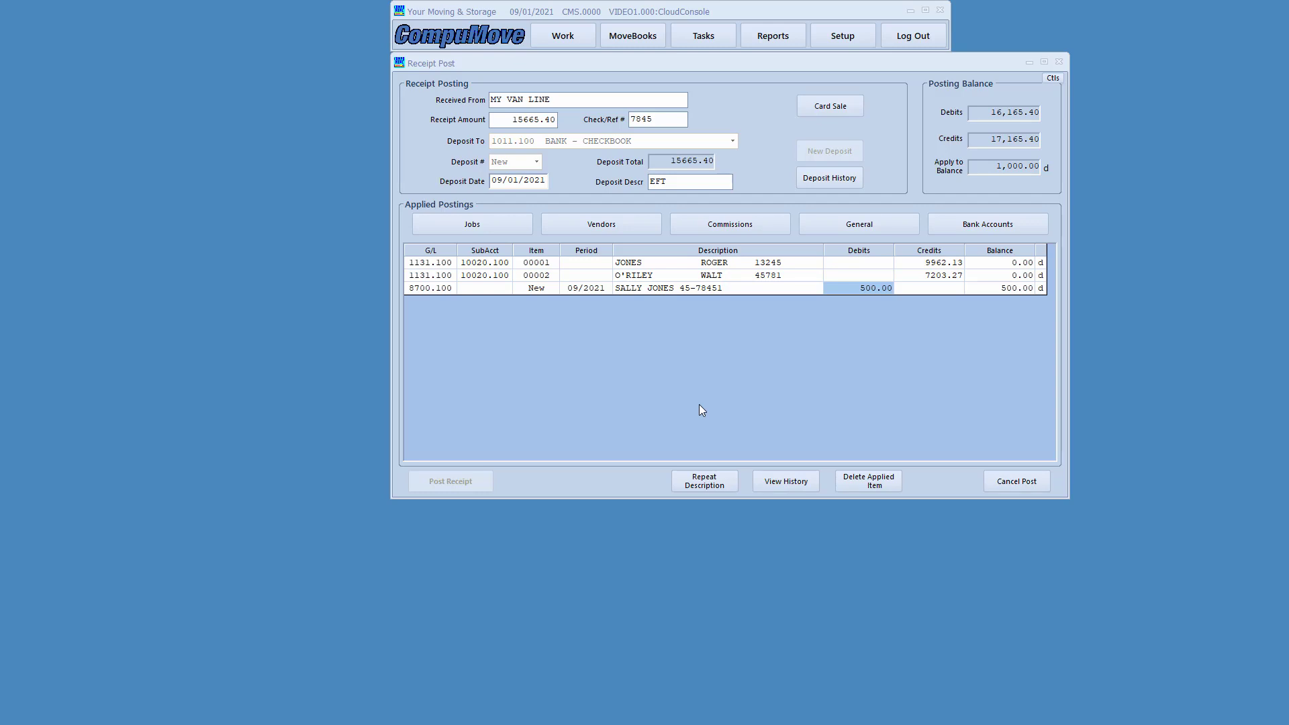
pyautogui.click(740, 224)
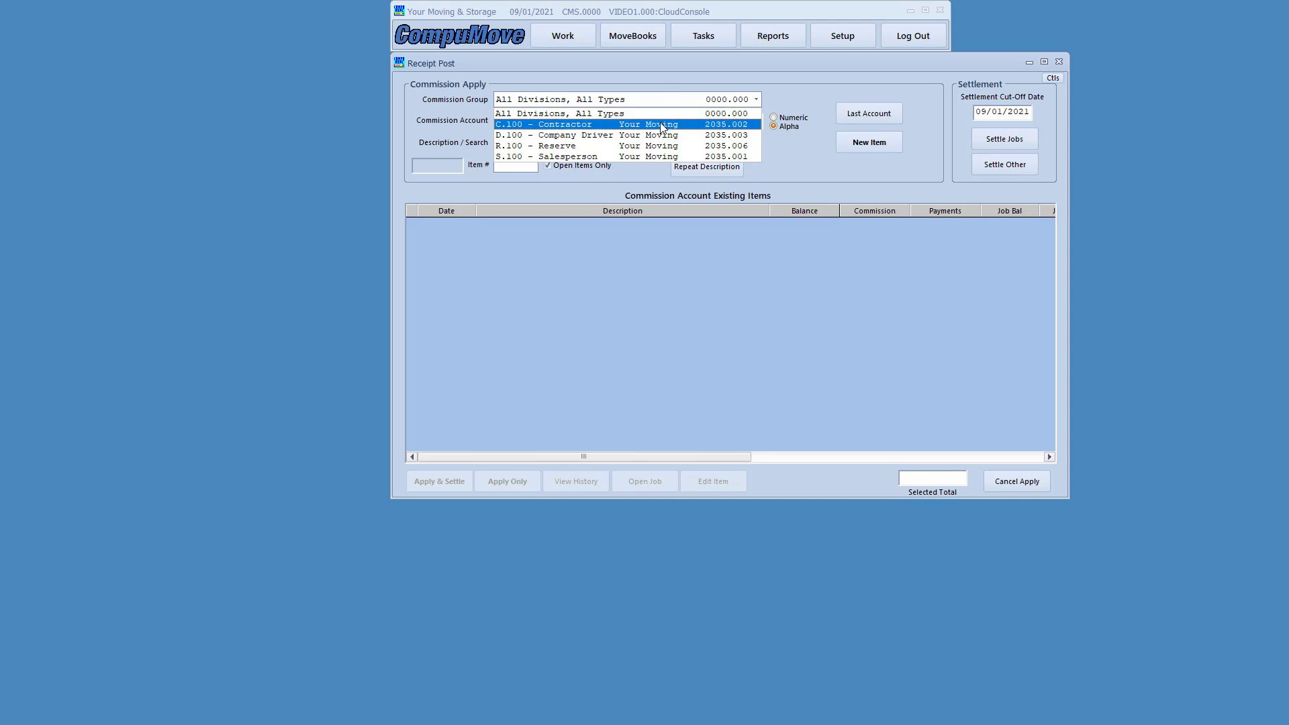
# - Add a 1000.00 C.100 - Contractor commission for Smith Trucking described TRUCK LEASE + UNIFORMS
pyautogui.click(758, 123)
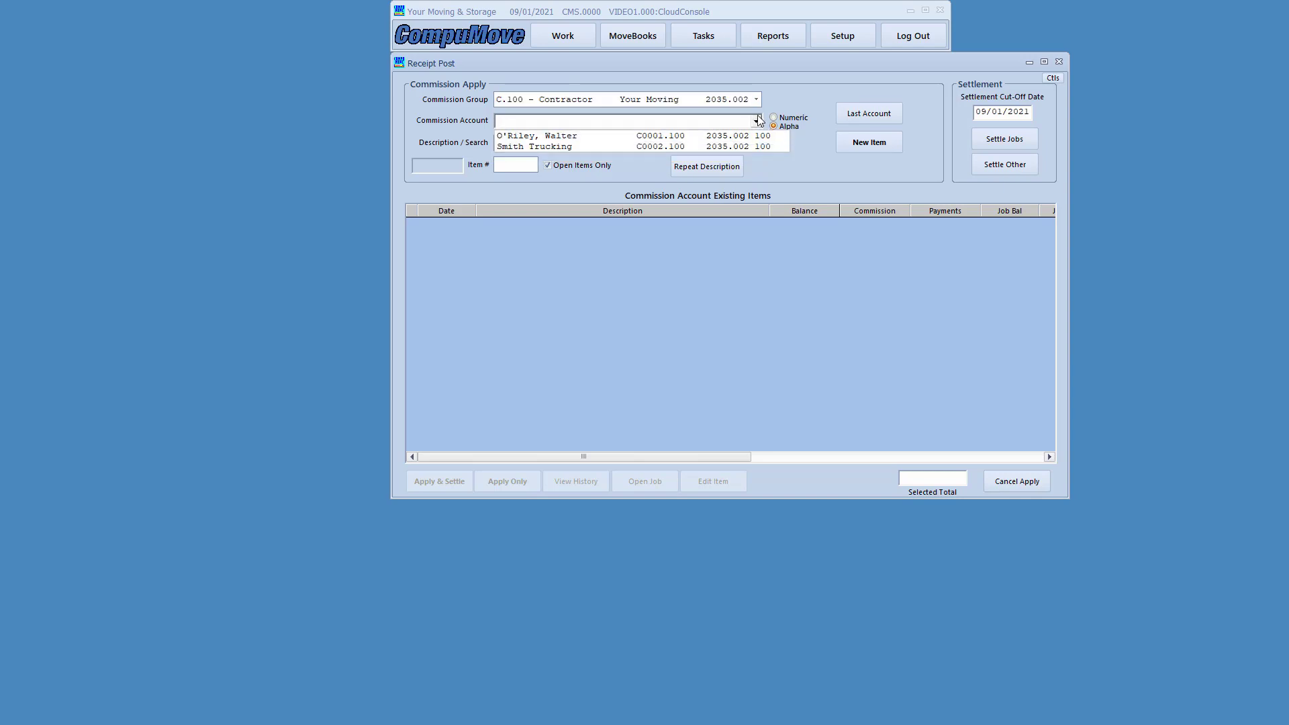
pyautogui.click(559, 143)
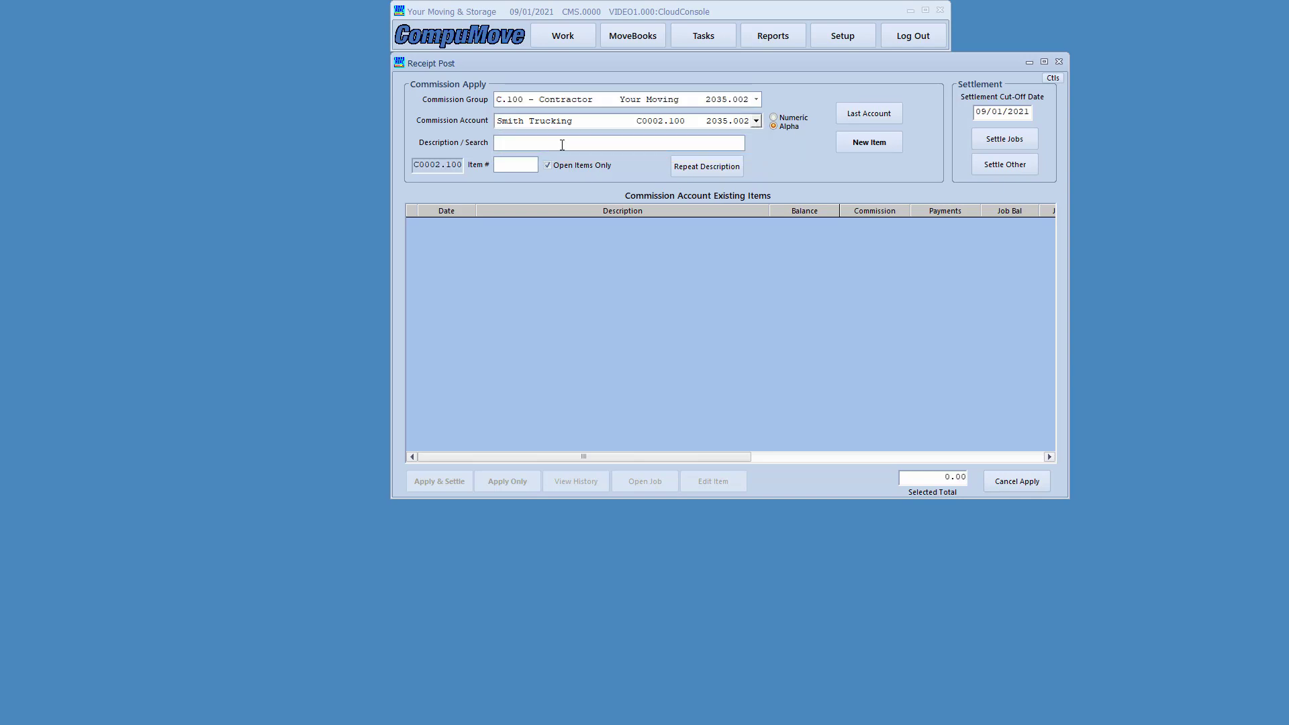
pyautogui.click(556, 148)
pyautogui.write('TRUCK LEASE + UNIFROMS')
pyautogui.press('BackSpace')
pyautogui.press('BackSpace')
pyautogui.press('BackSpace')
pyautogui.write('ORMS')
pyautogui.click(892, 140)
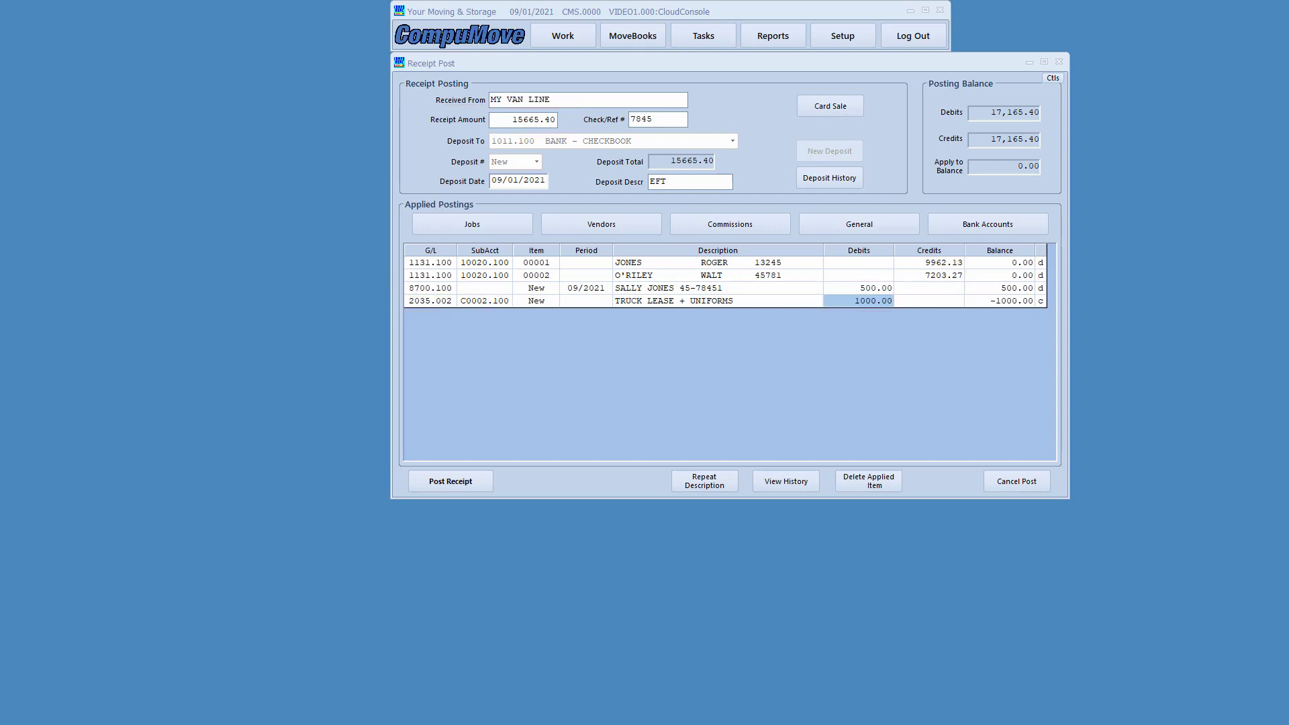
# - Post the balanced receipt as deposit 2 totalling 15665.40
pyautogui.moveTo(819, 236)
pyautogui.mouseDown()
pyautogui.moveTo(921, 320)
pyautogui.moveTo(974, 315)
pyautogui.mouseUp()
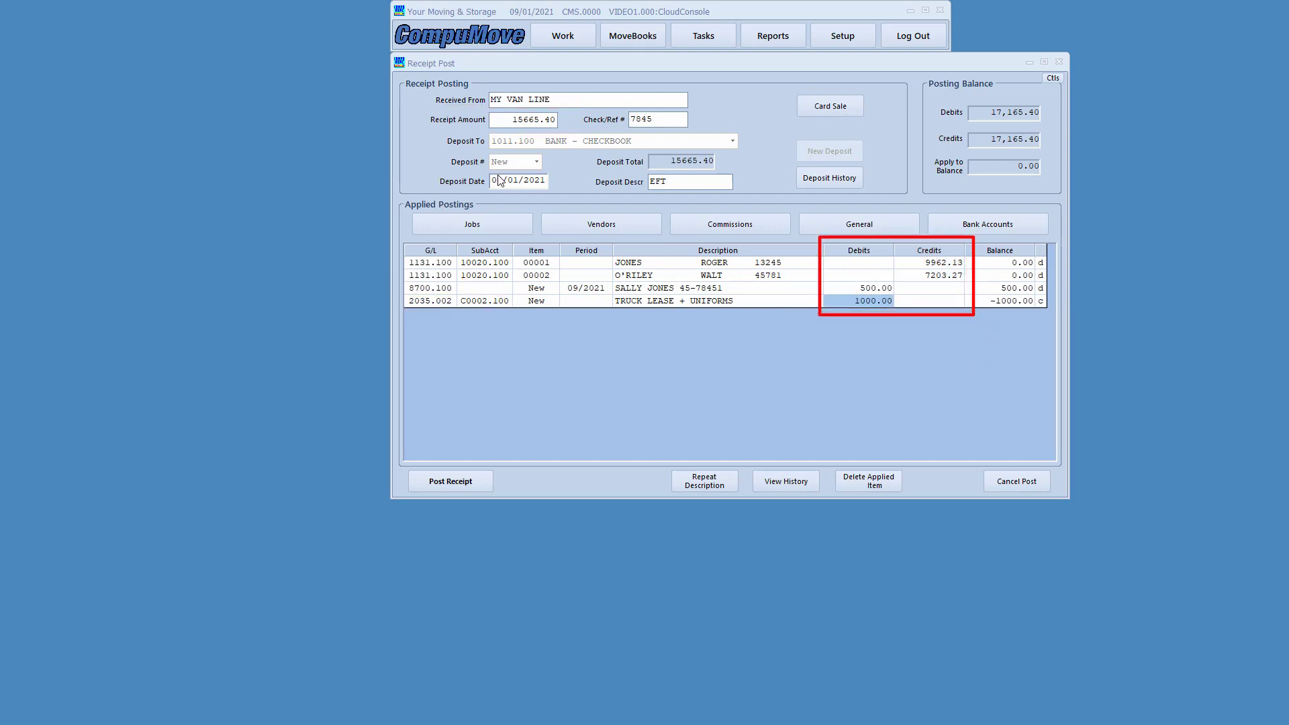
pyautogui.moveTo(442, 121); pyautogui.dragTo(564, 130)
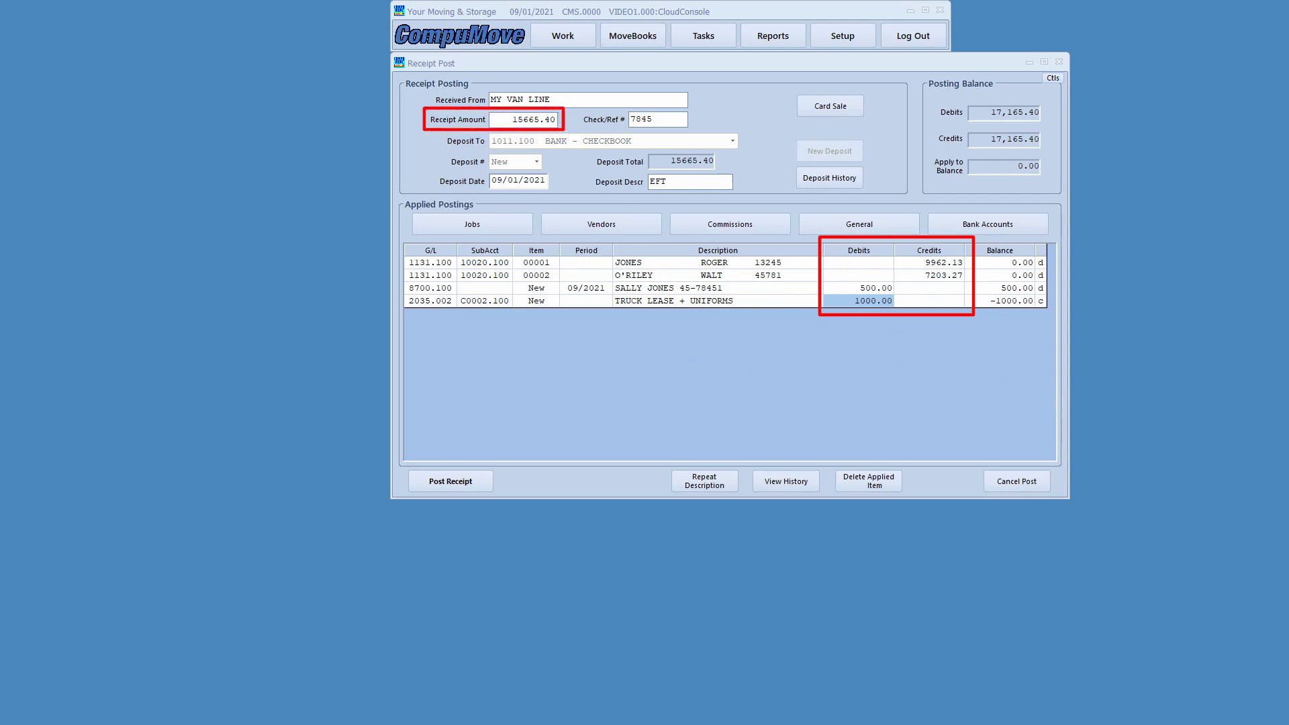
pyautogui.press('Escape')
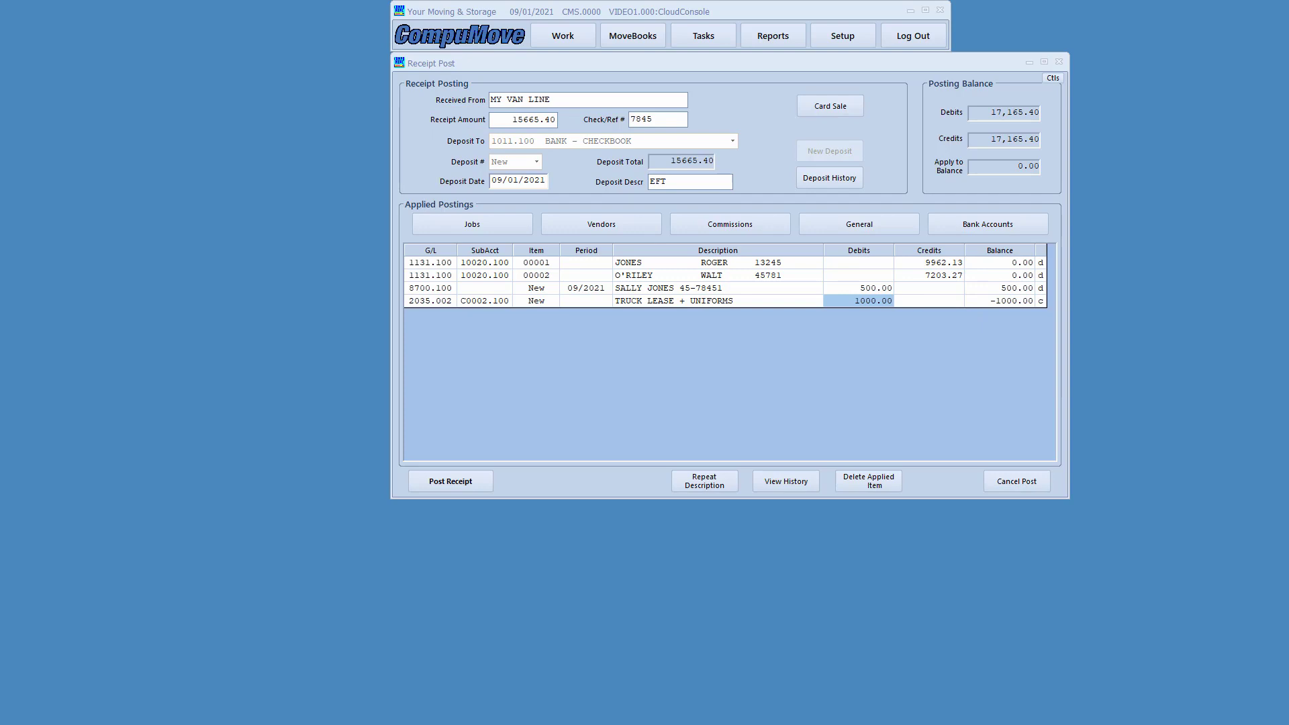
pyautogui.click(440, 482)
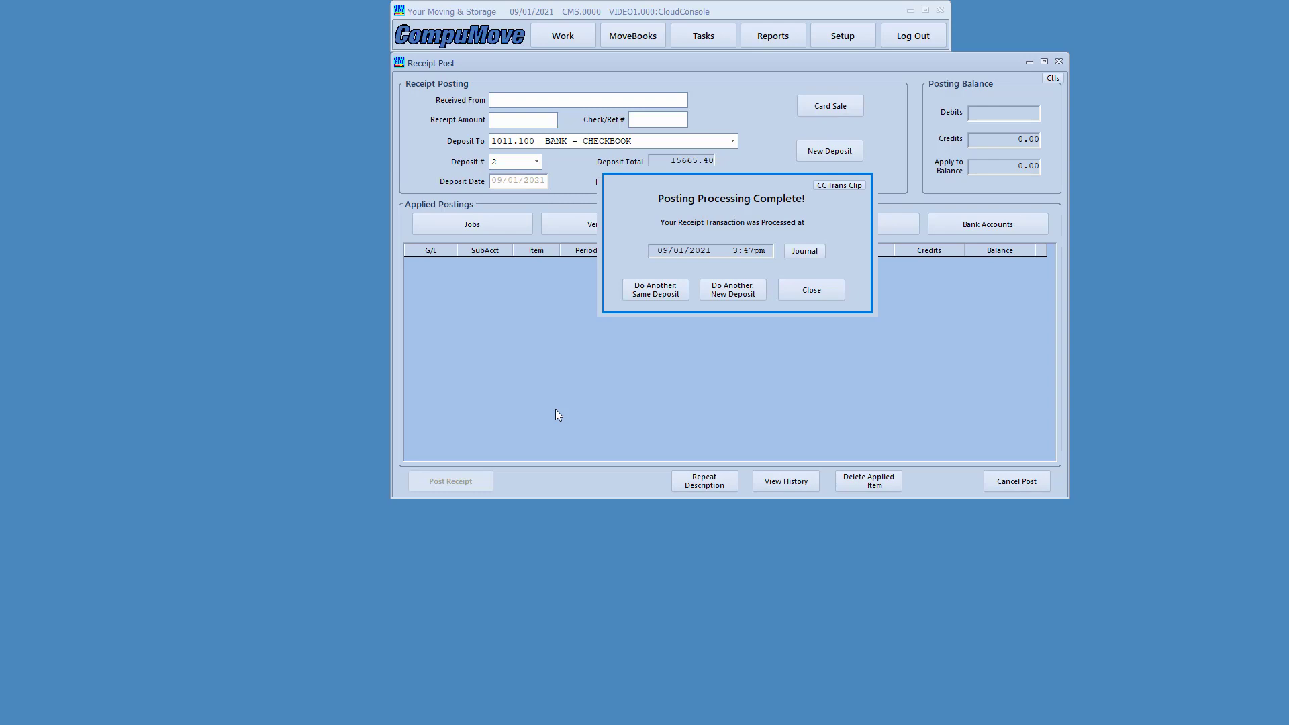
# - Dismiss the posting confirmation and close Receipt Post
pyautogui.press('Return')
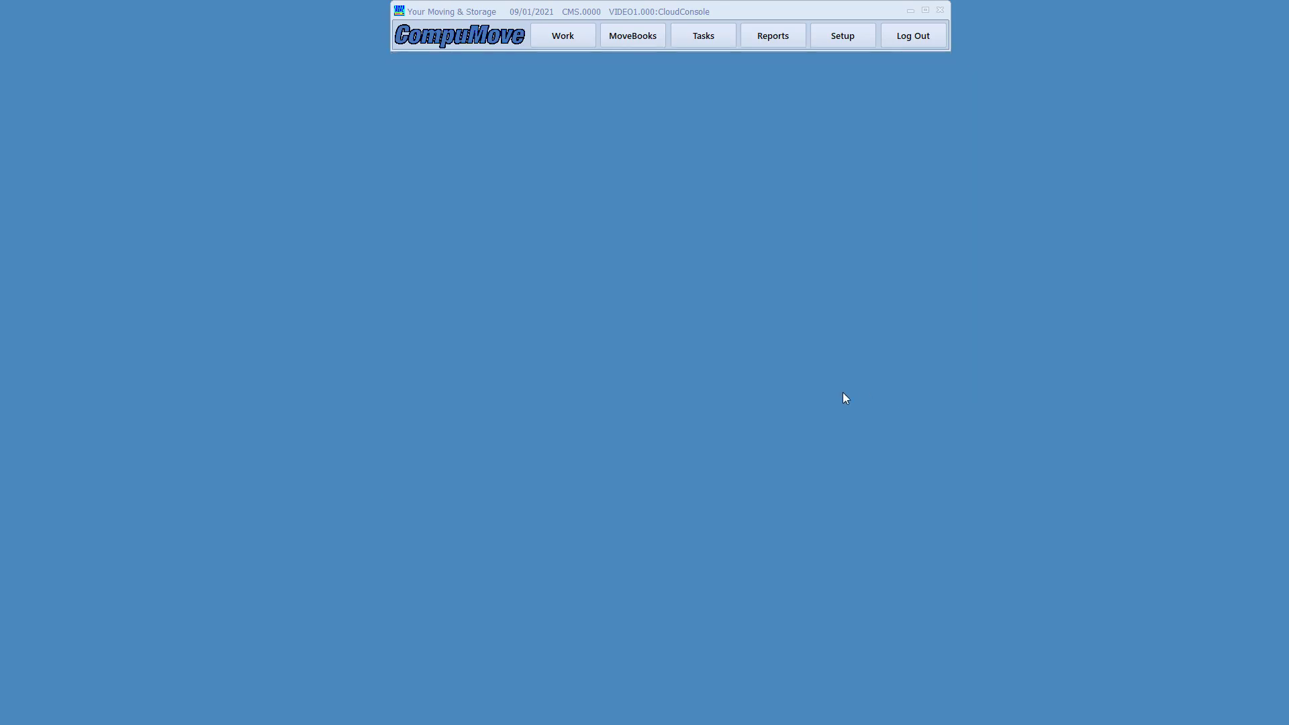